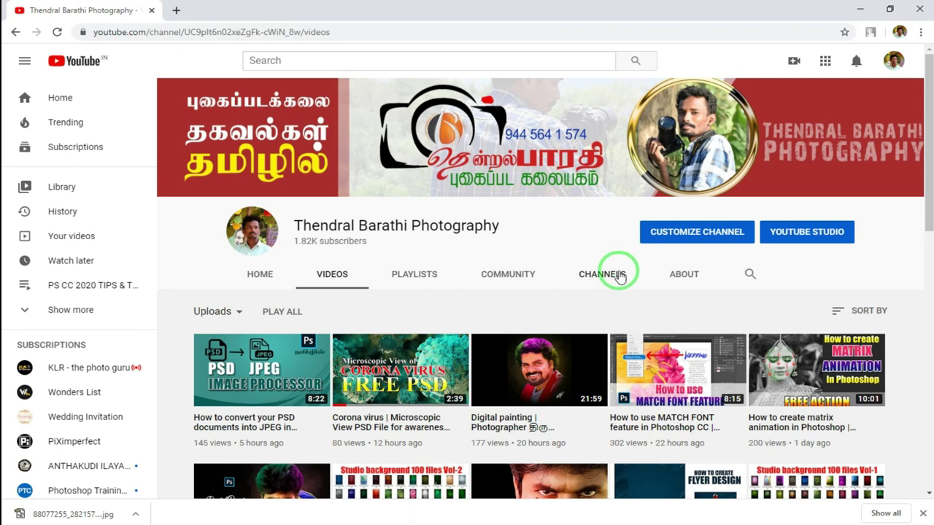
Open the channel's Playlists page, listing playlists such as PS CC 2020 TIPS & TRICKS.
scroll(613, 284, down, 1)
click(425, 213)
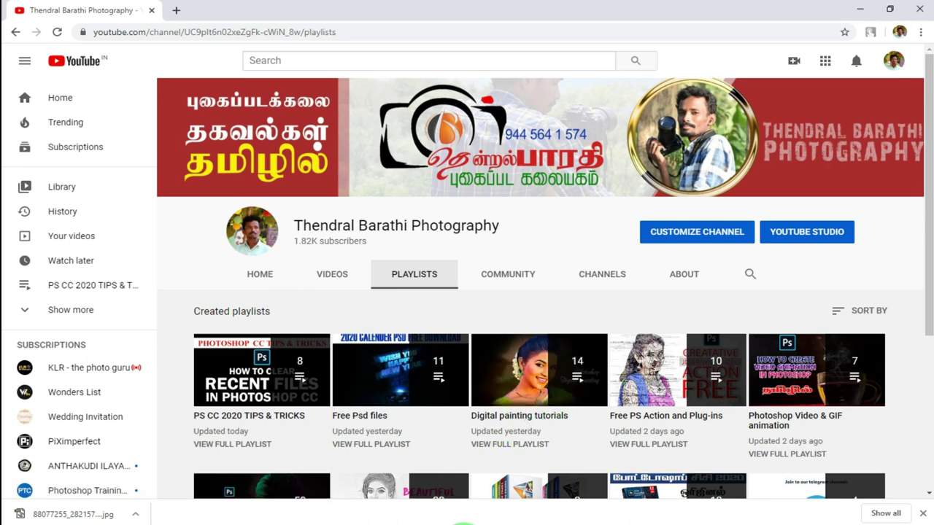
Briefly switch to Photoshop and back to the playlists, then minimize Chrome and close VLC.
mouse_move(464, 523)
click(456, 485)
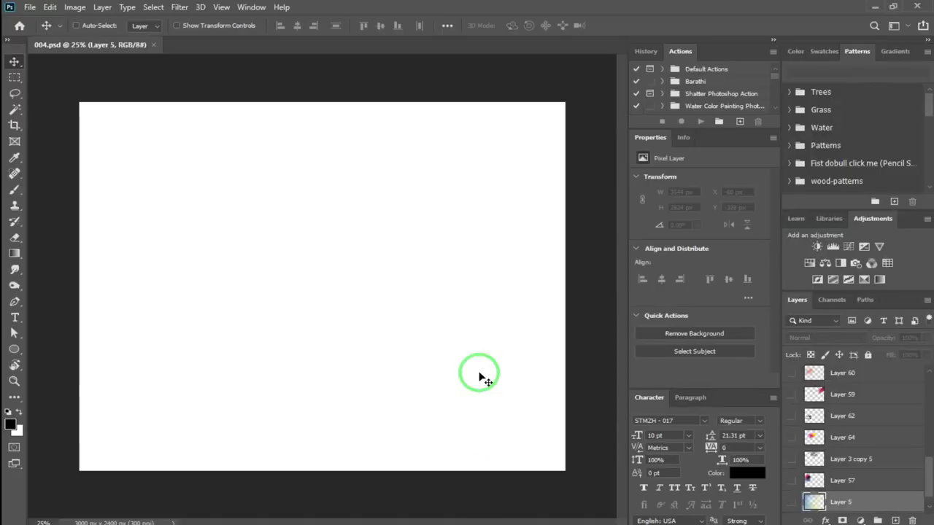
click(877, 9)
mouse_move(741, 191)
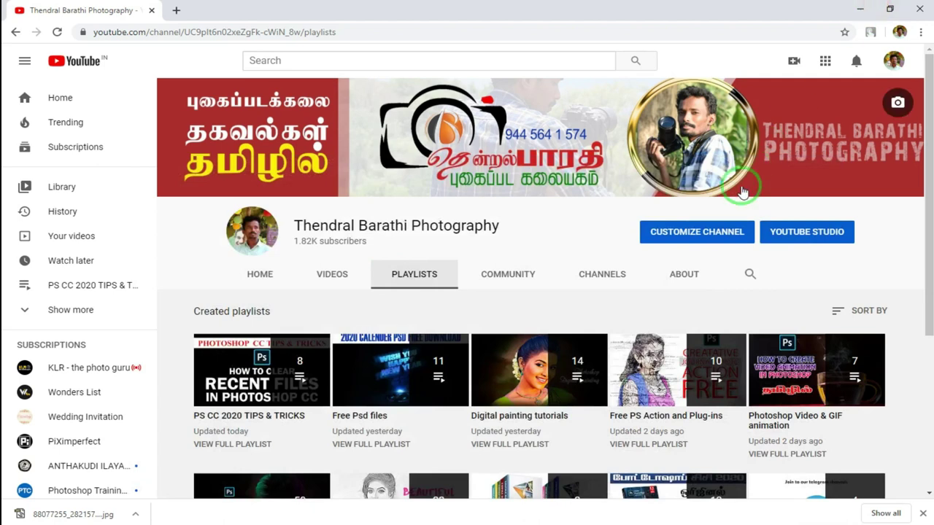
click(418, 297)
mouse_move(400, 370)
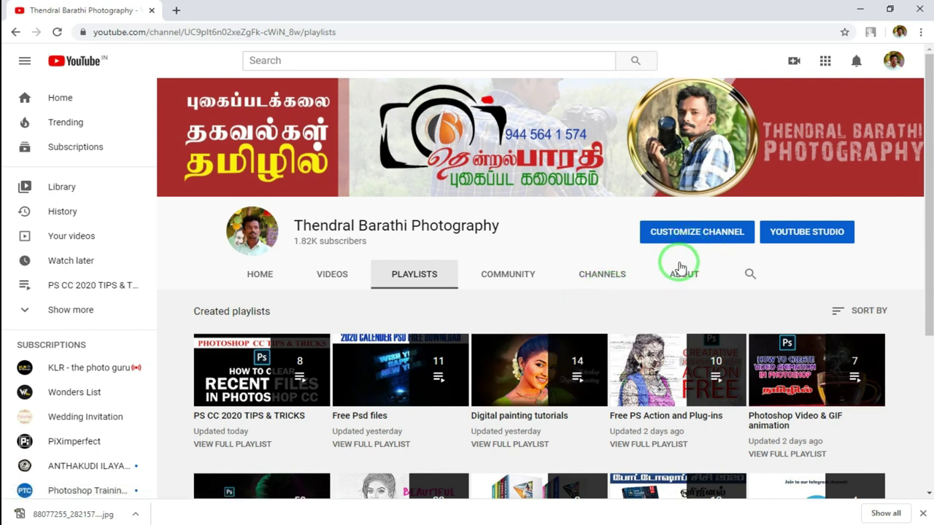
click(860, 9)
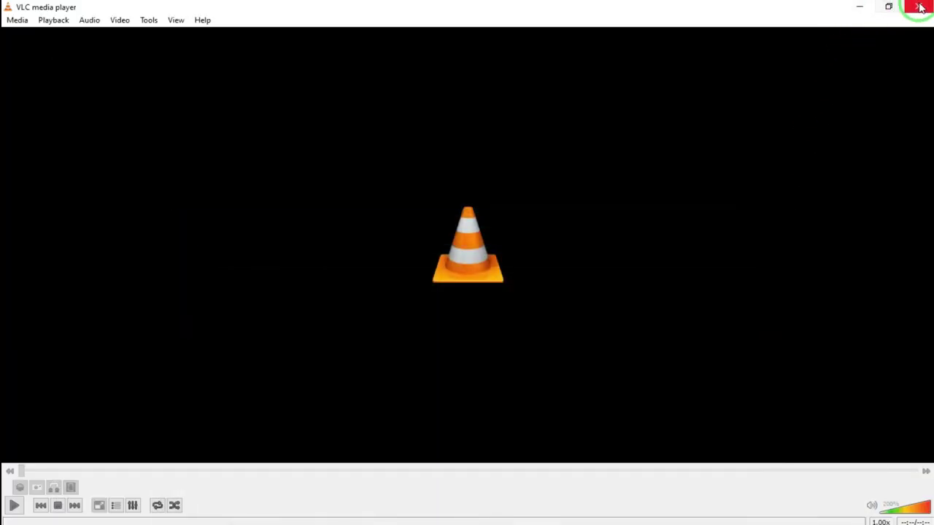
click(918, 6)
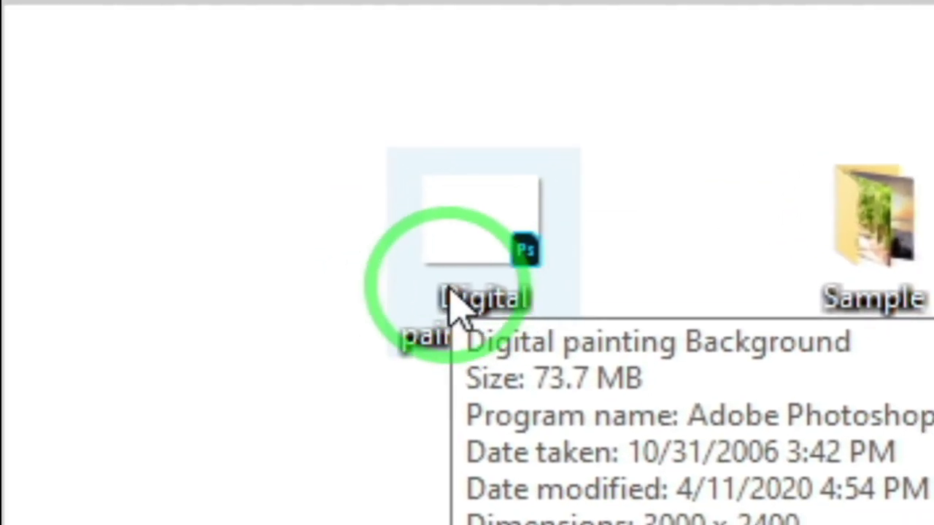
Open the Digital painting Background file and make Layers 60, 59 and 62 visible.
double_click(490, 305)
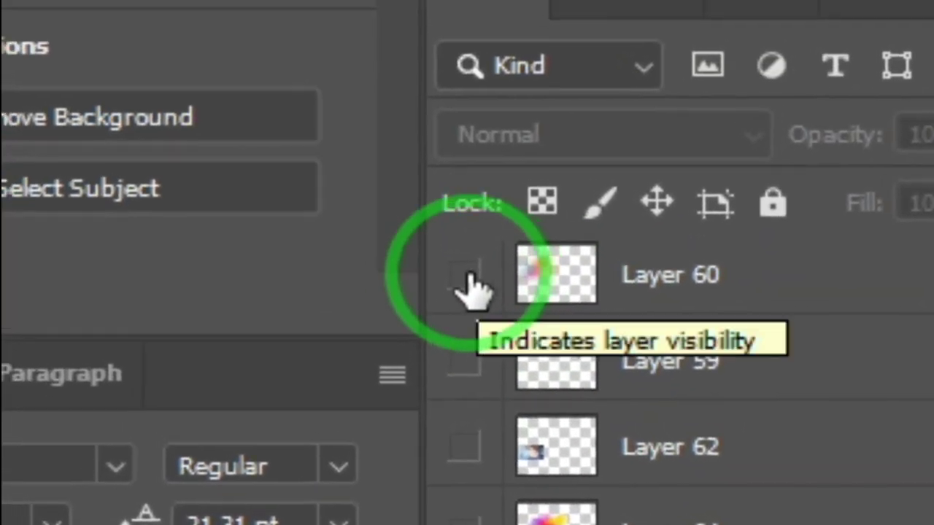
click(458, 271)
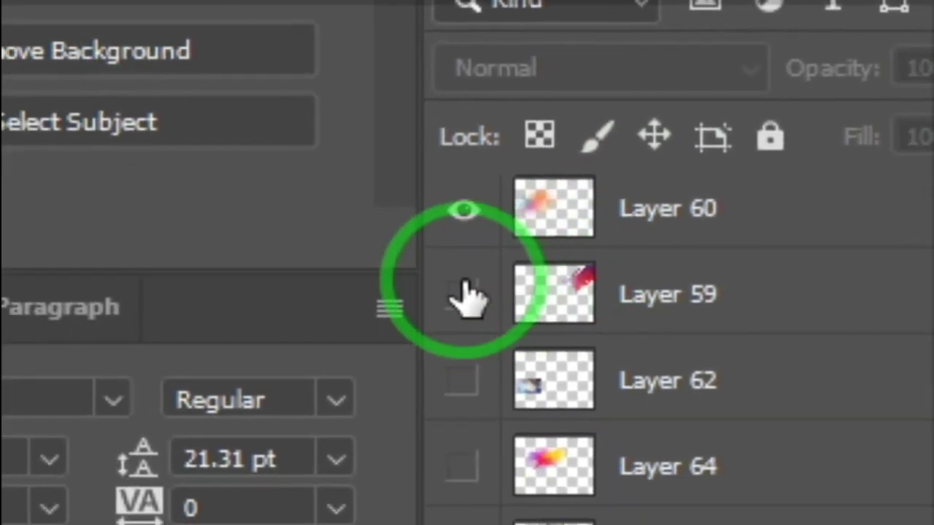
click(462, 293)
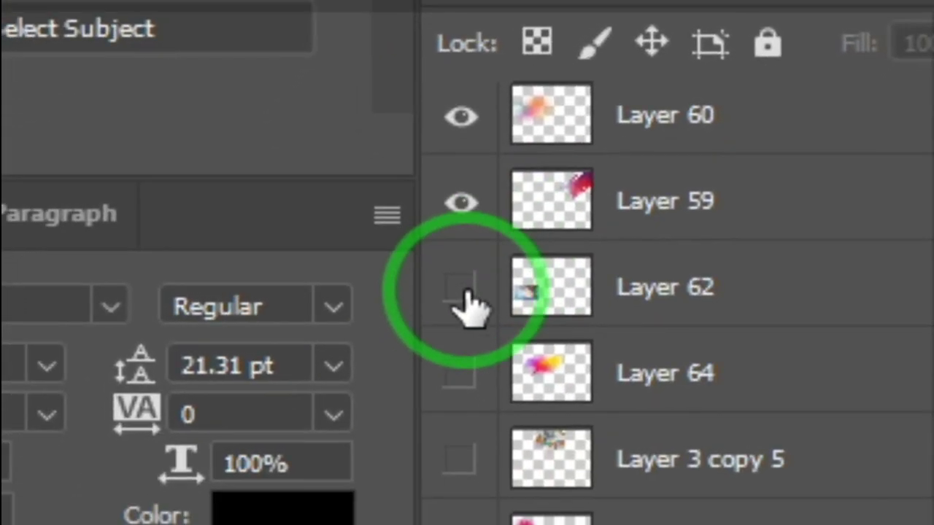
click(400, 400)
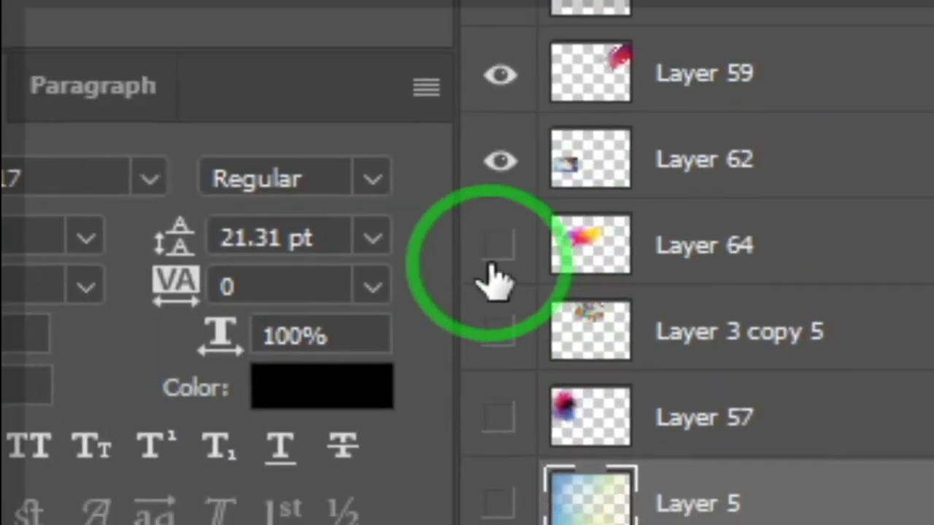
Make Layers 64, 5, 3 copy 5, and Layer 70 with the layers below visible.
click(473, 281)
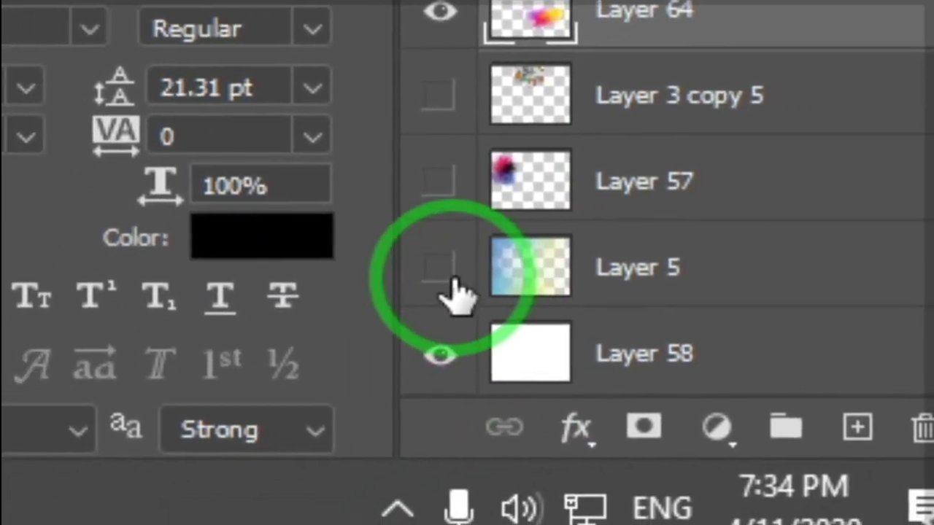
click(367, 465)
click(467, 239)
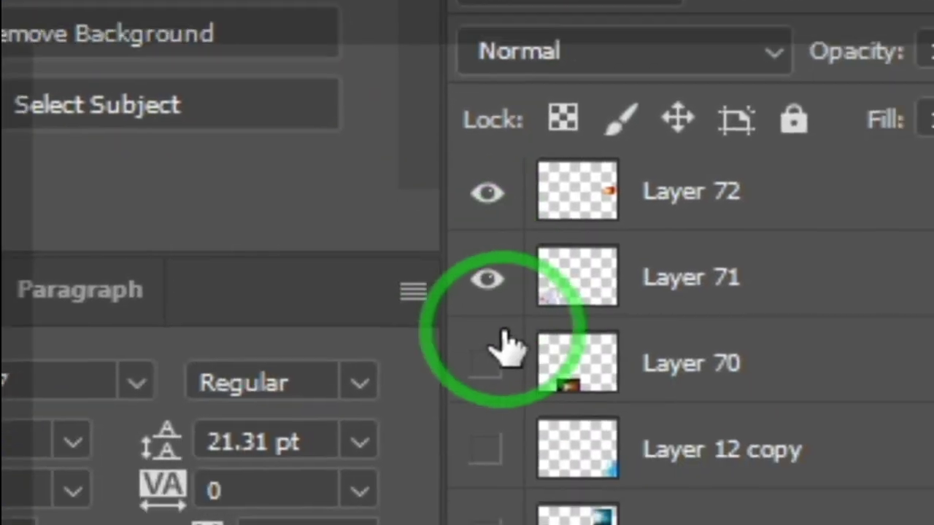
drag(471, 202, 467, 286)
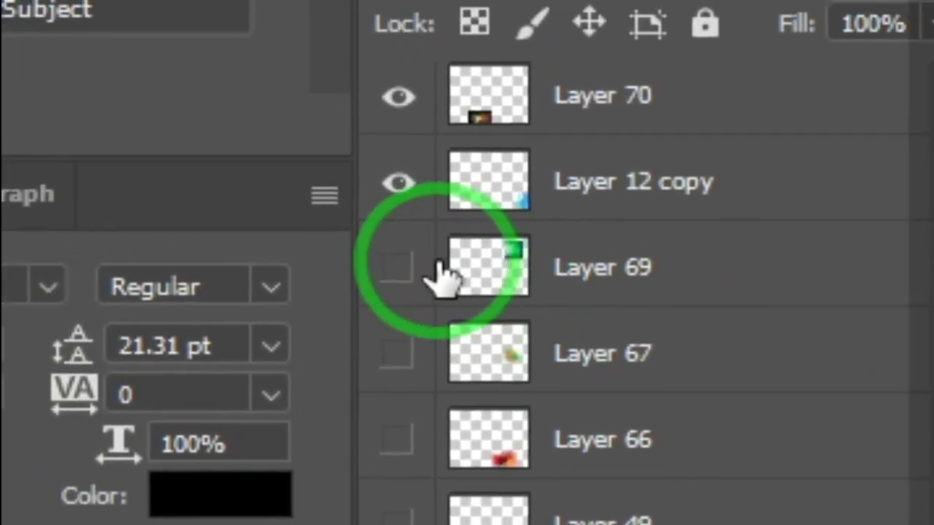
Make Layer 69 visible and add a new empty layer.
click(389, 383)
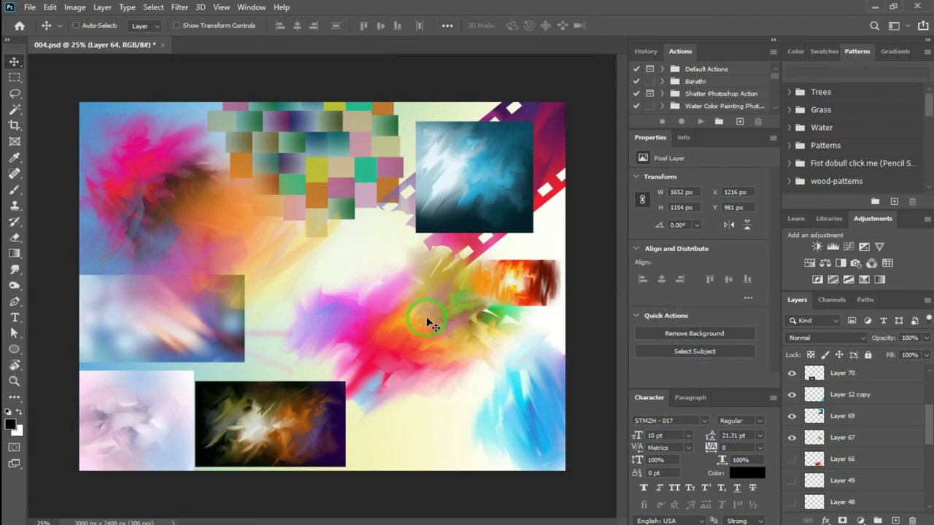
key(ctrl+shift+n)
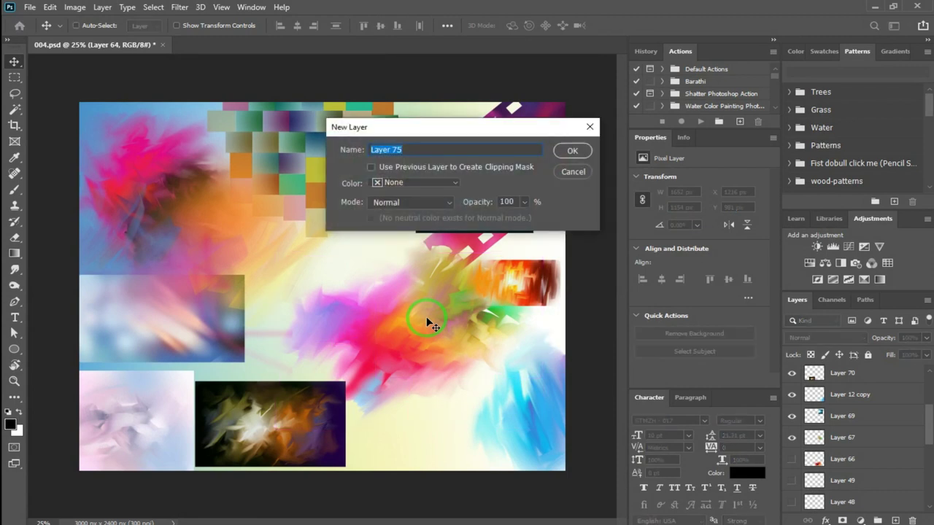
key(Return)
Create a new 1200 × 800 px, 100 ppi document from the Custom 12x8 in preset.
key(ctrl+n)
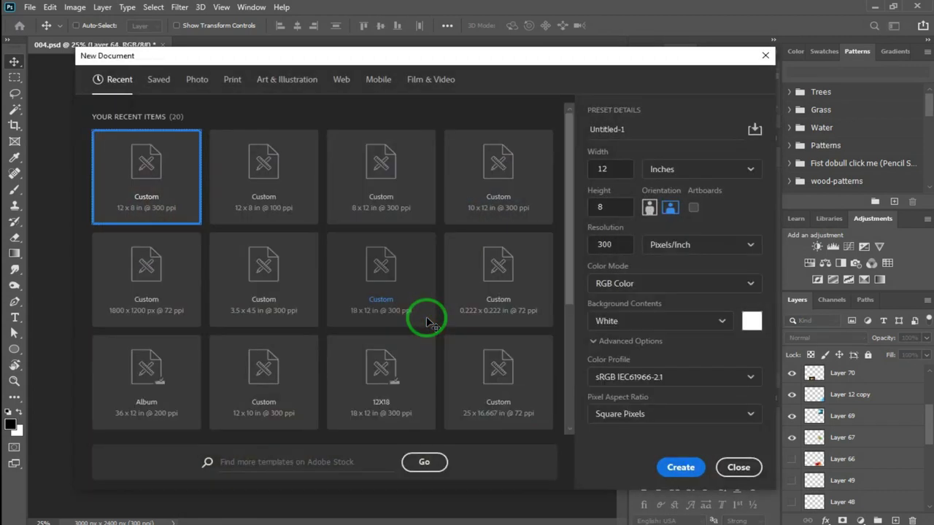
click(261, 175)
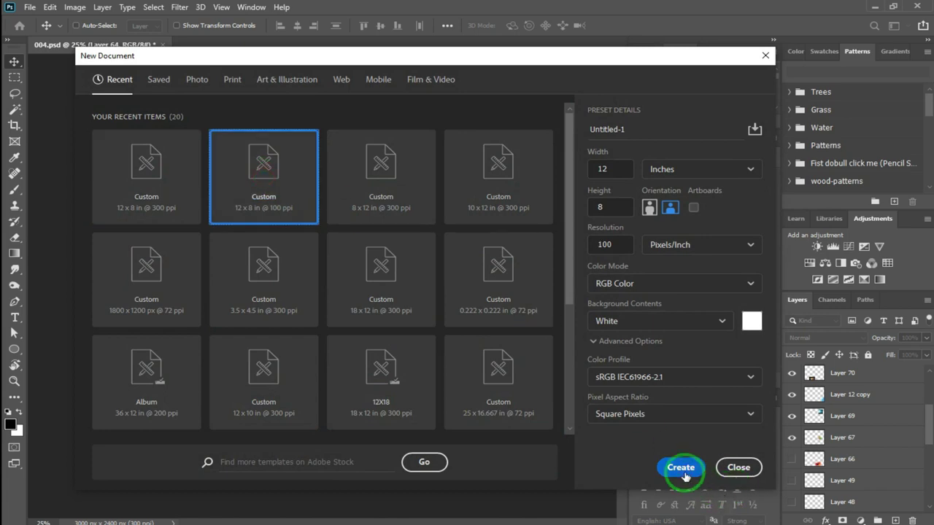
click(683, 473)
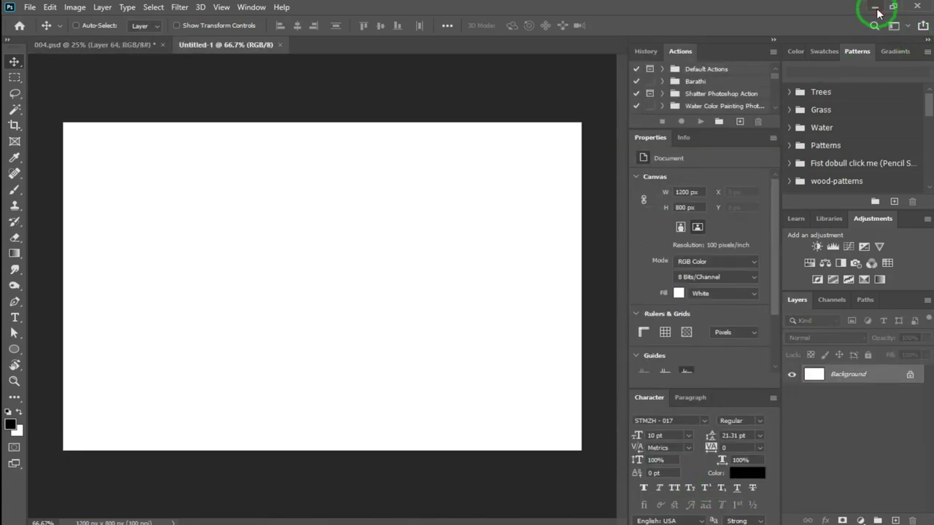
click(877, 9)
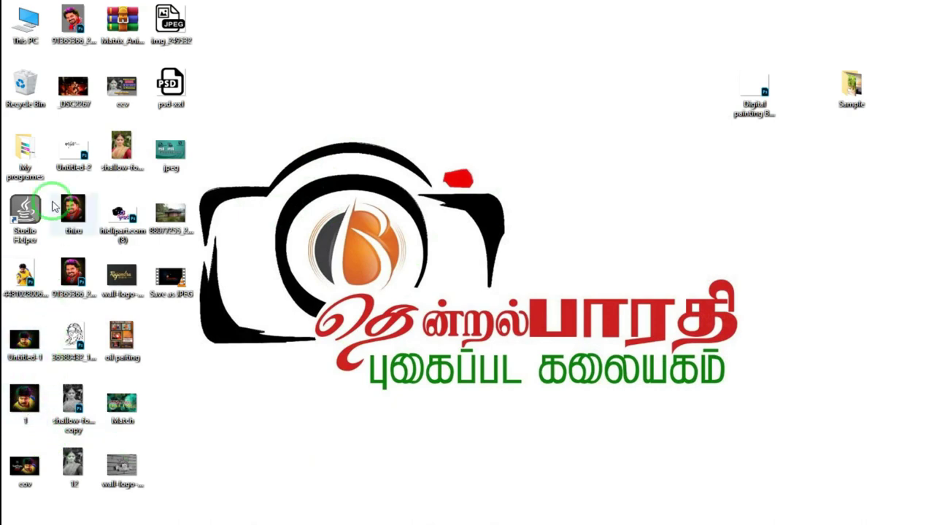
Open the portrait PSD from the desktop and drag Layer 4 copy into Untitled-1.
drag(25, 307, 514, 523)
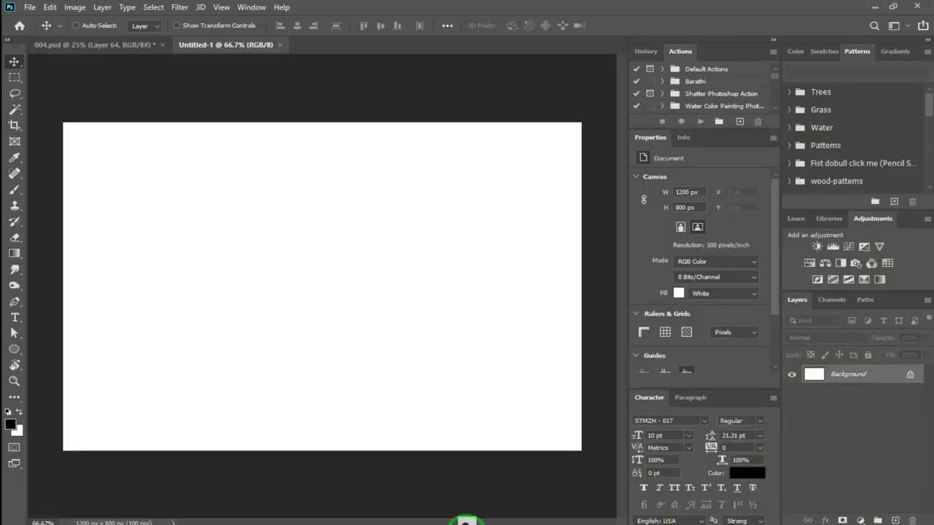
drag(514, 522, 396, 50)
drag(293, 237, 236, 81)
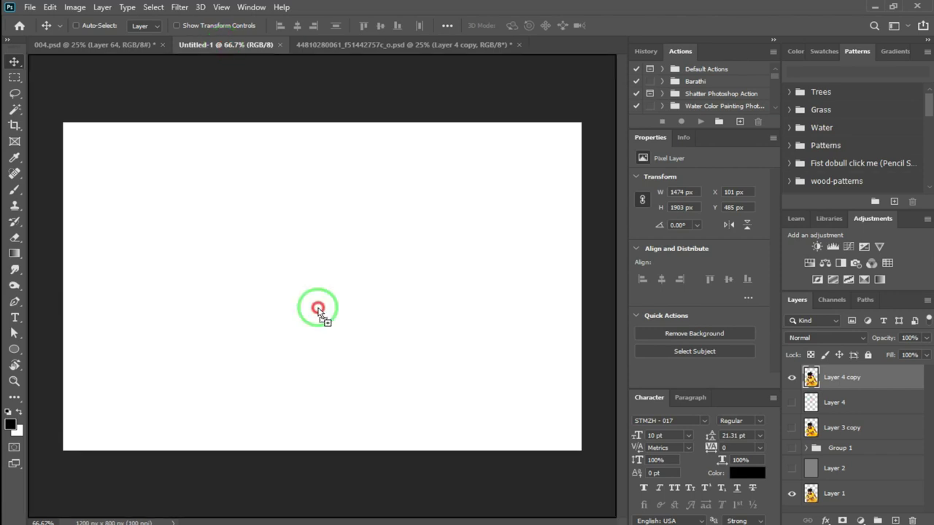
mouse_move(236, 80)
mouse_down()
mouse_move(326, 302)
mouse_move(372, 352)
mouse_up()
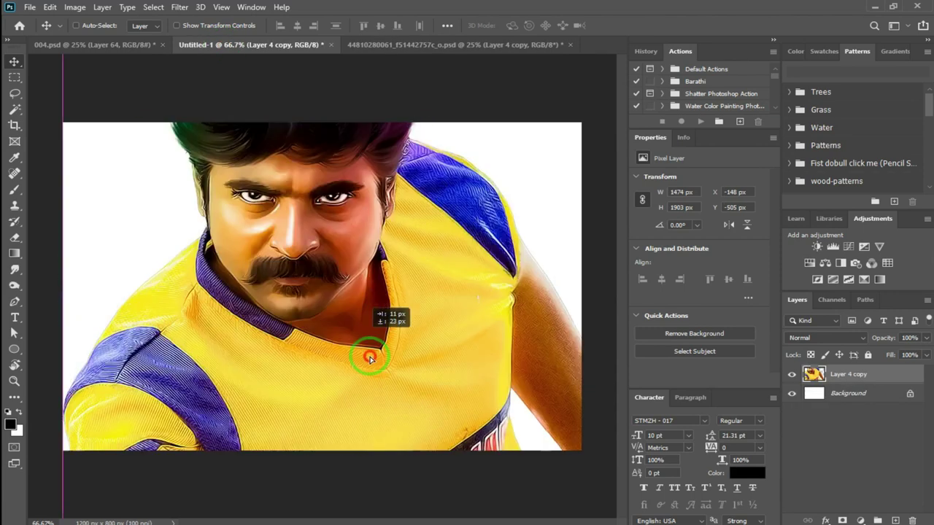
Scale the portrait down to 951 × 1227 px and position it on the canvas.
key(ctrl+t)
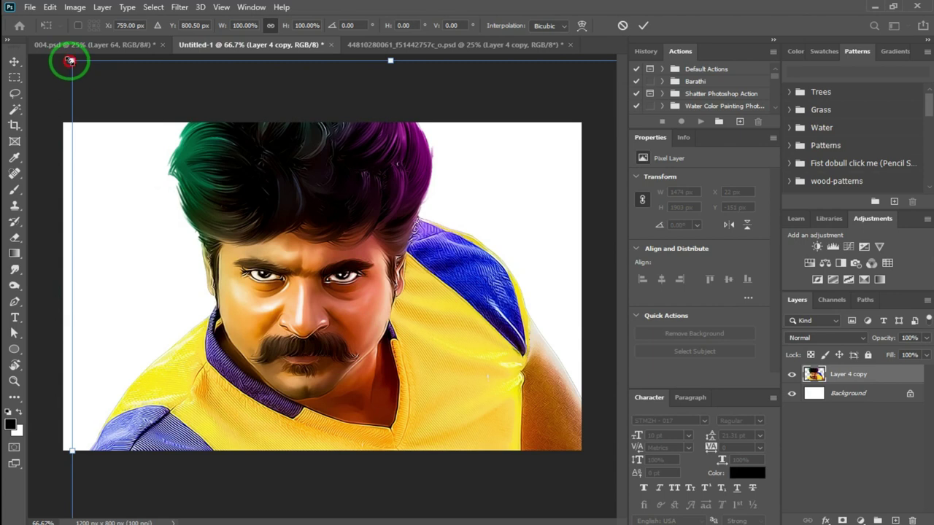
drag(70, 61, 171, 202)
drag(333, 299, 314, 252)
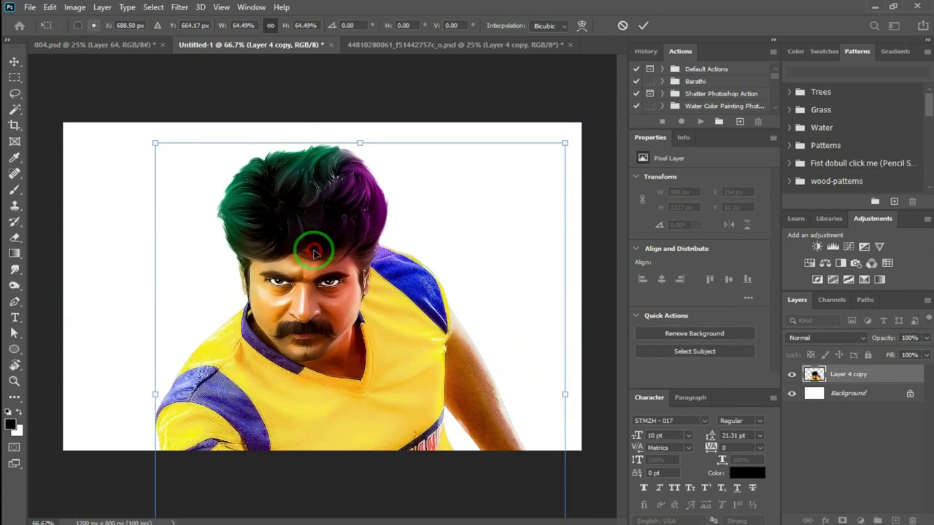
key(Return)
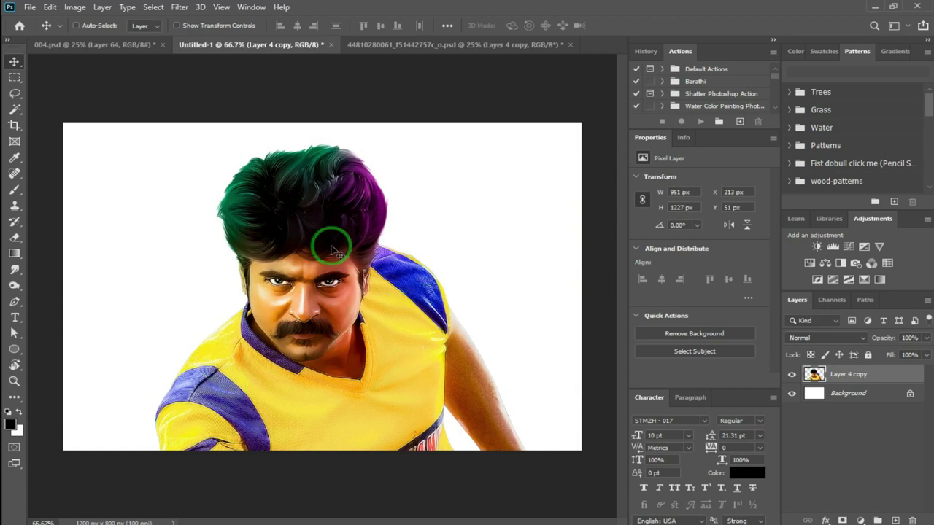
Rectangle-select the head and chest and erase everything outside the selection.
key(m)
drag(114, 129, 505, 431)
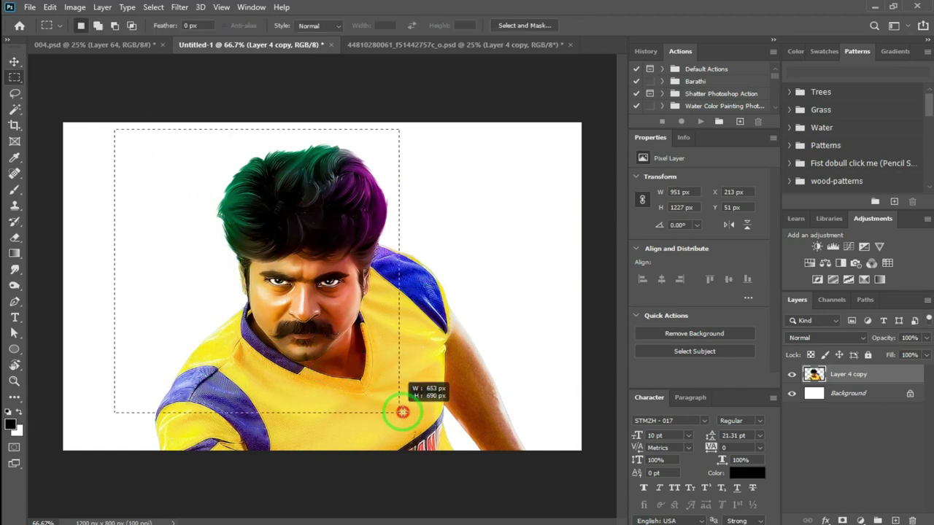
drag(505, 430, 522, 439)
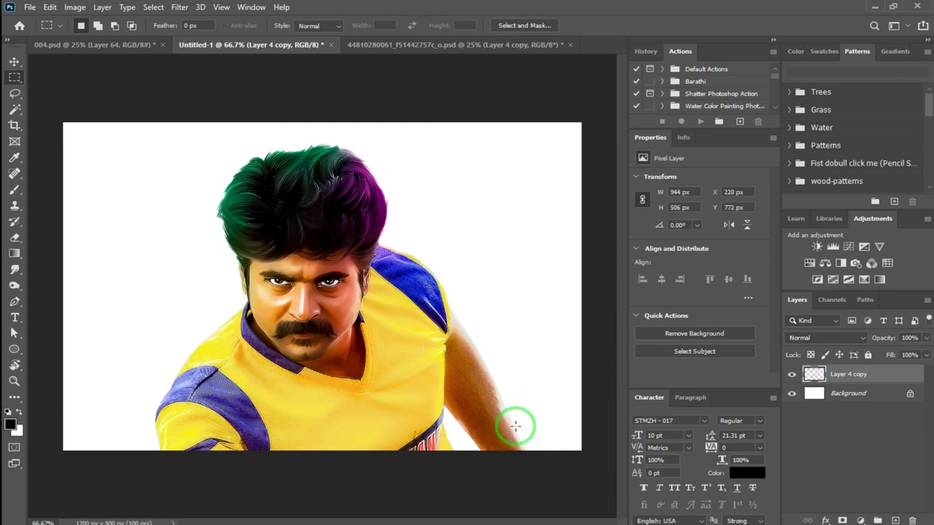
key(Delete)
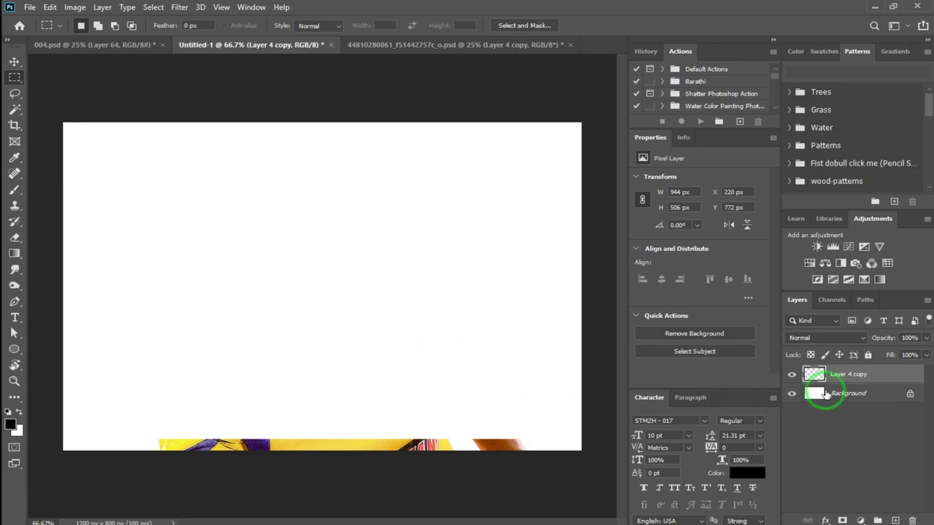
Replace Layer 4 copy with the pasted portrait as Layer 1 and add a layer mask.
key(Delete)
key(ctrl+v)
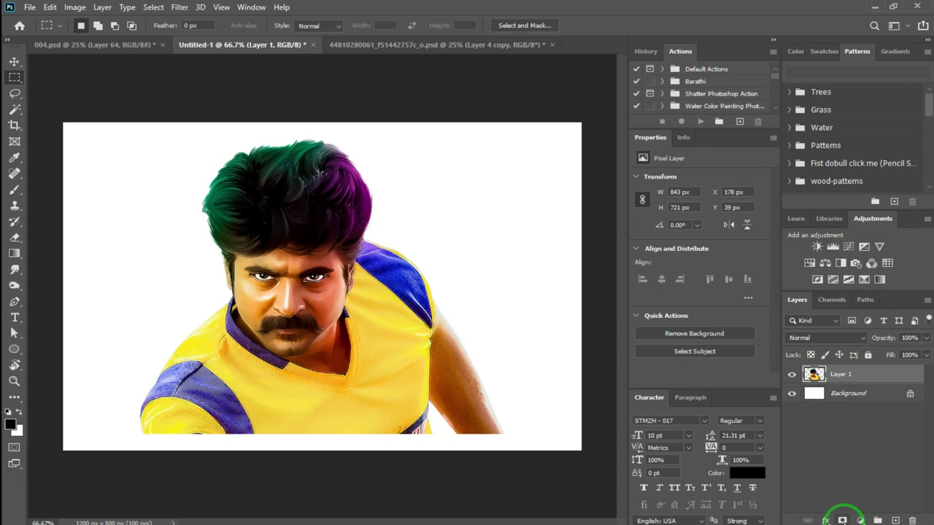
click(843, 520)
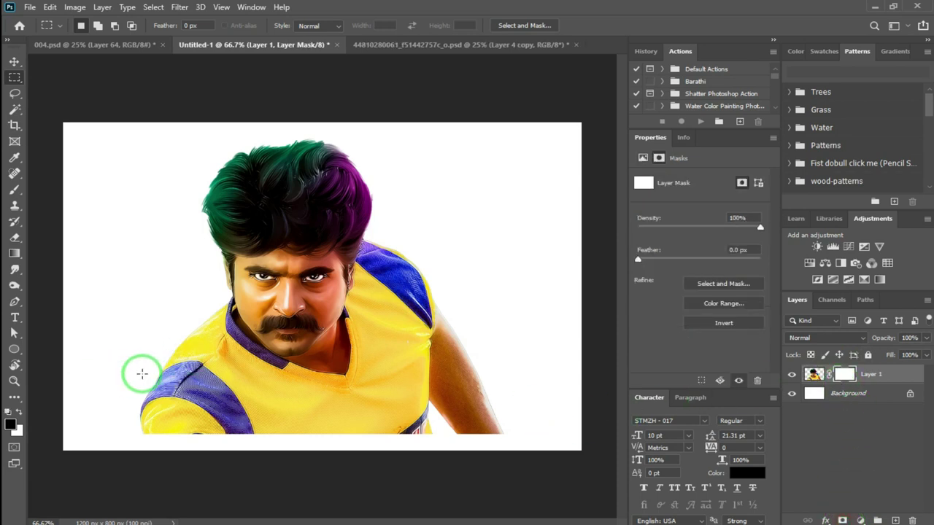
Fade the portrait's bottom edge with a 250 px Soft Round brush, then nudge it right.
key(b)
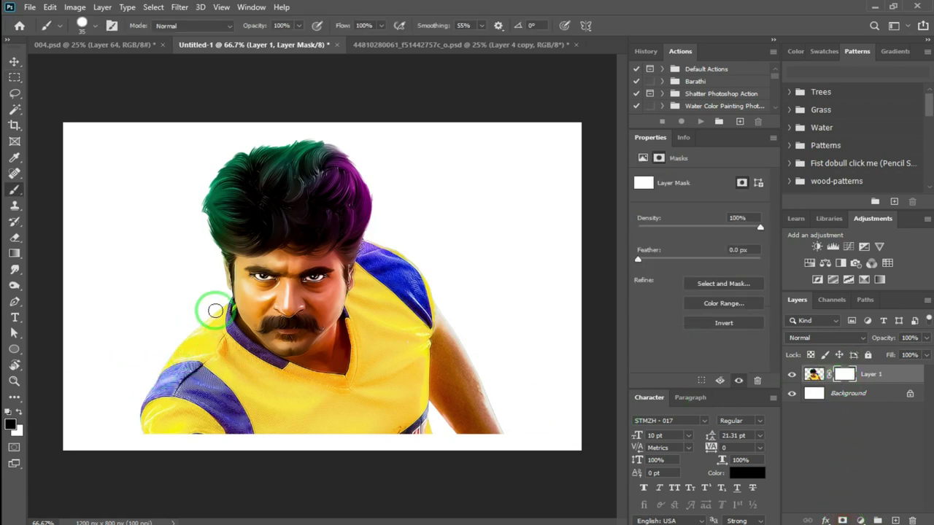
right_click(215, 311)
double_click(353, 292)
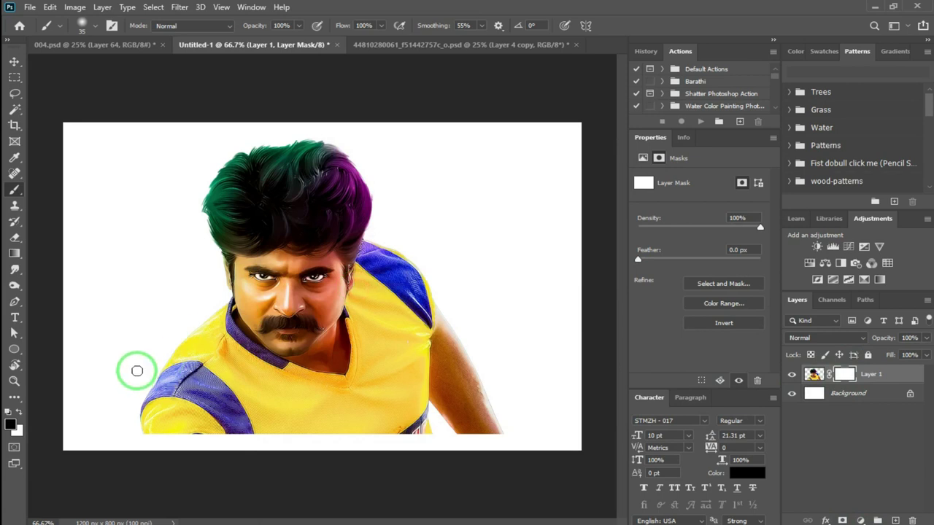
key(bracketright)
key(bracketright)
mouse_move(120, 409)
mouse_down()
mouse_move(129, 428)
mouse_move(188, 440)
mouse_move(414, 454)
mouse_move(500, 392)
mouse_move(507, 319)
mouse_move(492, 296)
mouse_move(416, 443)
mouse_move(246, 469)
mouse_move(273, 450)
mouse_move(379, 451)
mouse_move(454, 425)
mouse_move(484, 377)
mouse_move(88, 431)
mouse_move(262, 425)
mouse_move(483, 323)
mouse_move(411, 431)
mouse_move(500, 344)
mouse_move(491, 319)
mouse_up()
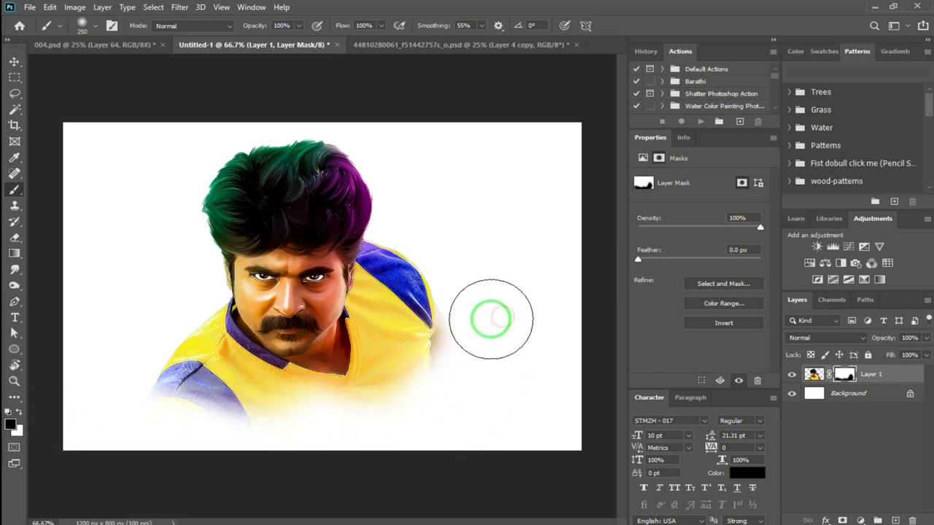
key(v)
mouse_move(303, 281)
mouse_down()
mouse_move(317, 278)
mouse_move(304, 285)
mouse_up()
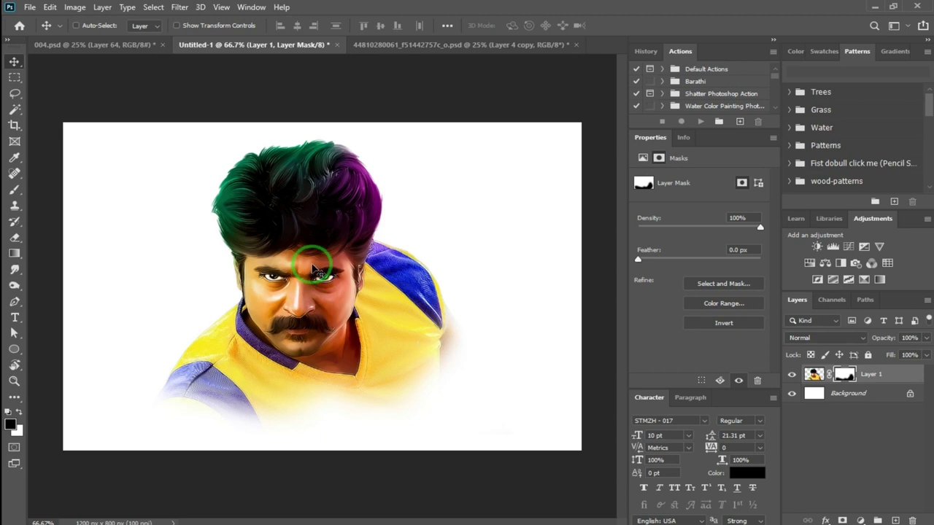
Target Layer 1's pixels and move the portrait slightly higher, then select the Background layer.
right_click(309, 299)
click(321, 299)
drag(309, 299, 328, 295)
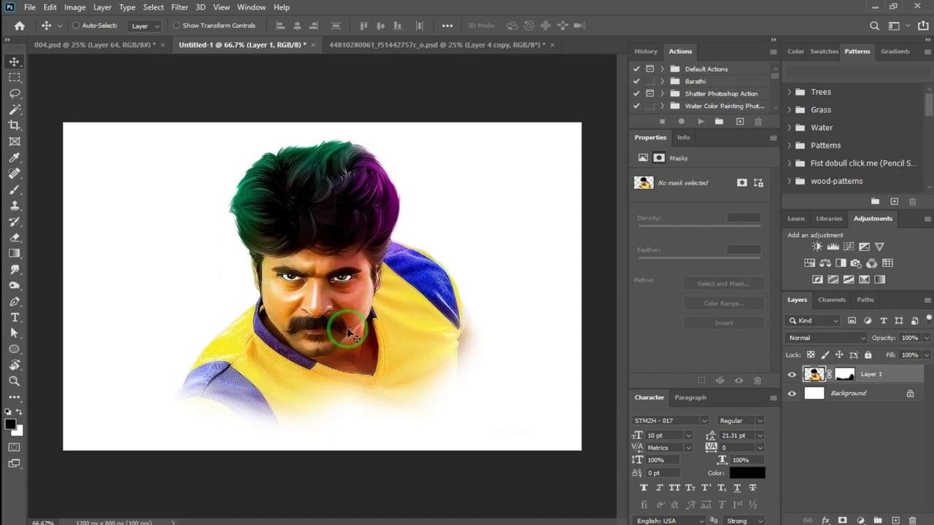
drag(324, 321, 308, 317)
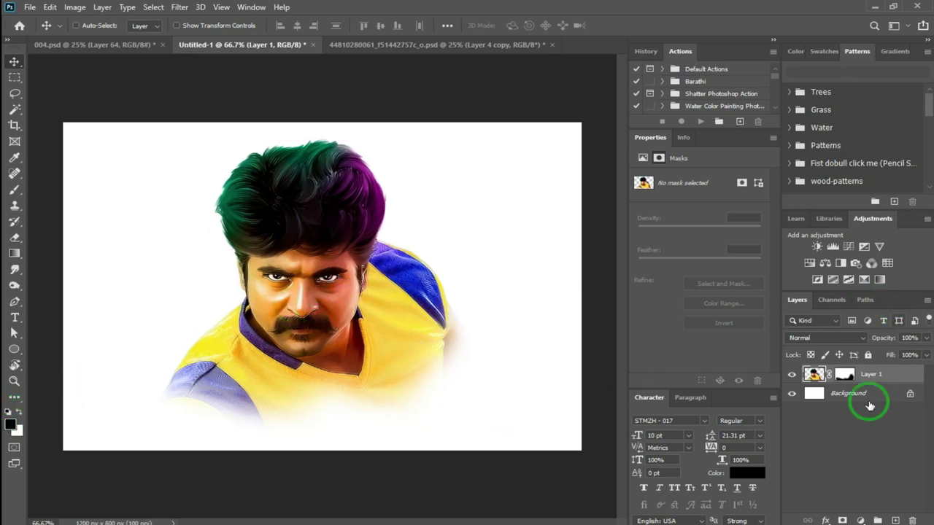
click(840, 395)
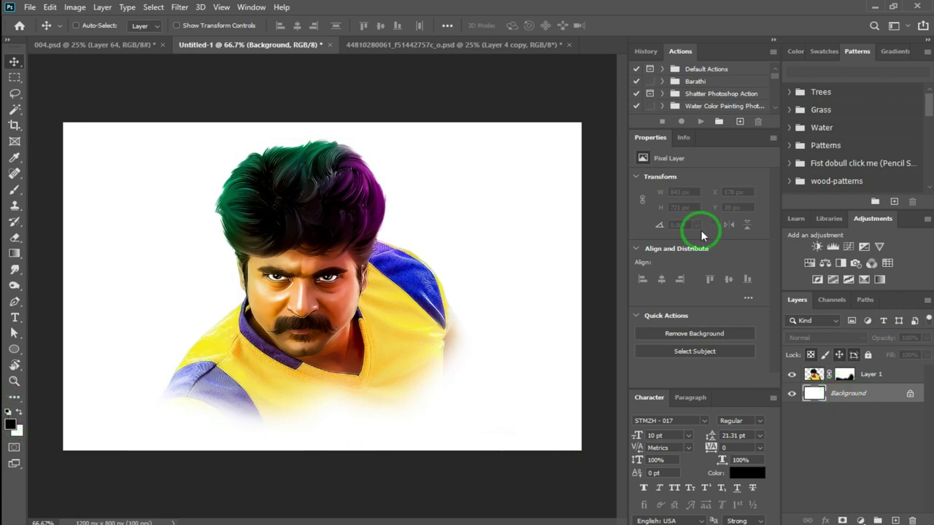
Fill the Background with black and prepare an enlarged brush on Layer 1's mask.
key(alt+BackSpace)
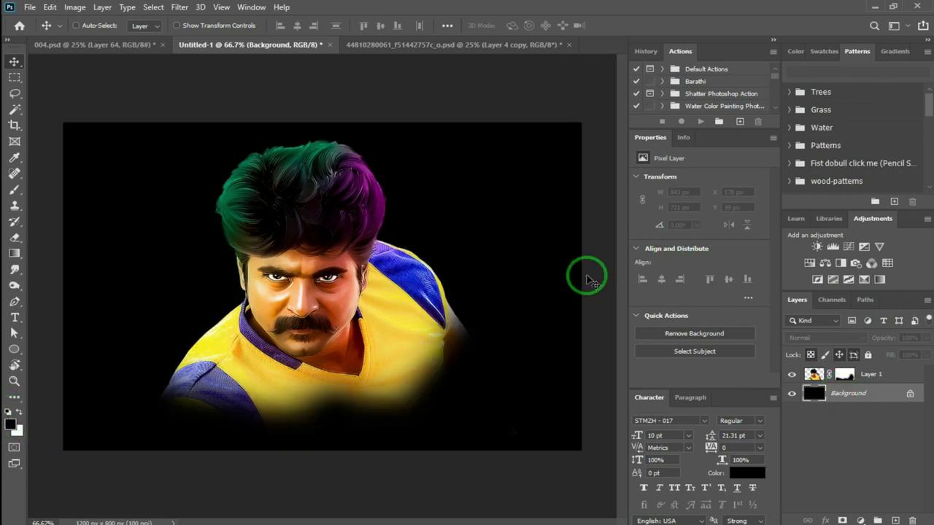
click(847, 375)
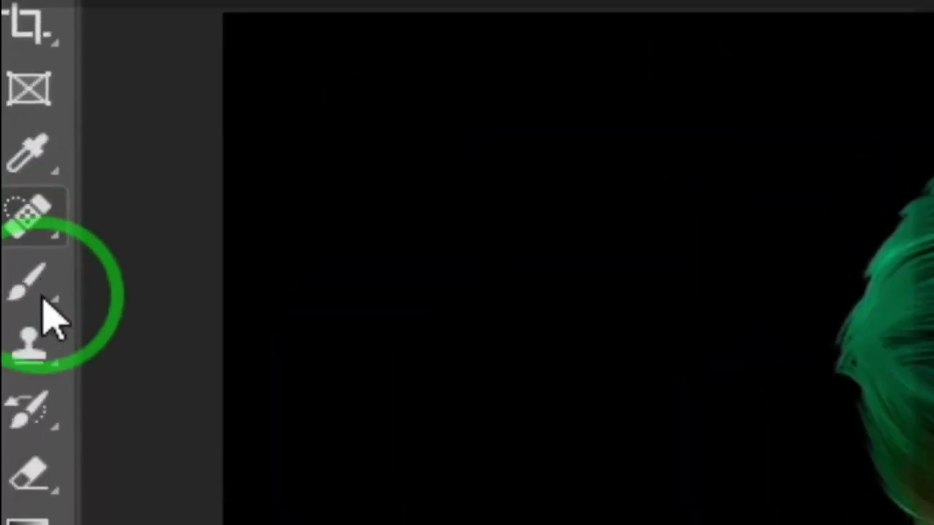
click(46, 229)
key(bracketright)
key(bracketright)
key(bracketright)
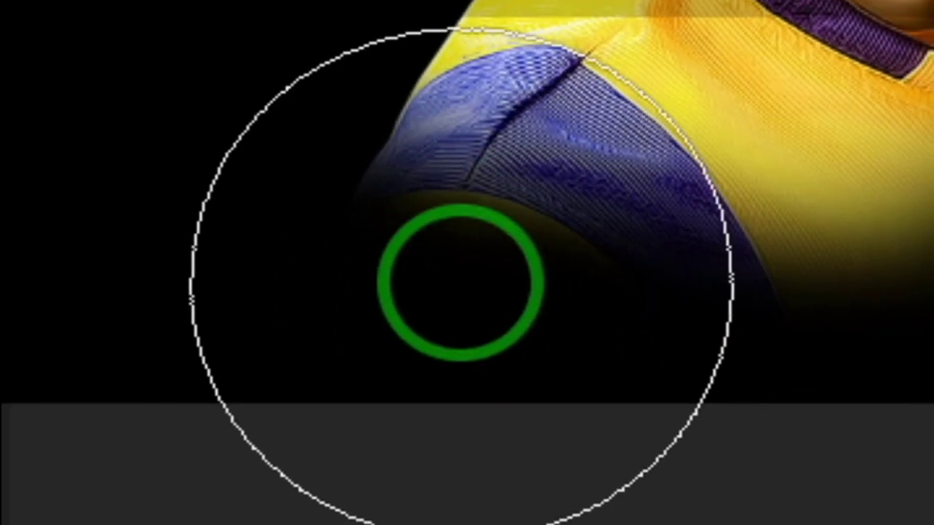
key(bracketright)
key(bracketright)
key(bracketright)
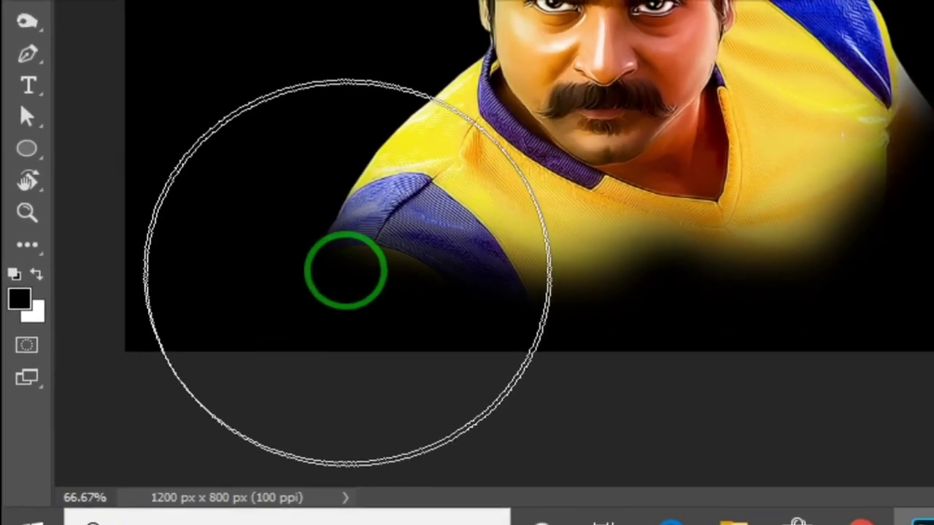
Paint black on the mask to fade the shoulders and lower edge into darkness.
drag(333, 271, 427, 287)
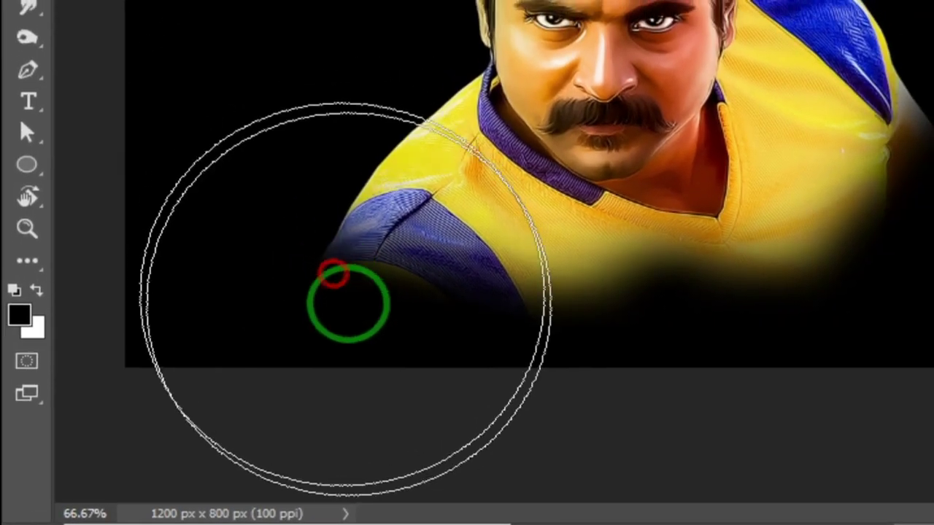
mouse_move(458, 333)
mouse_down()
mouse_move(514, 290)
mouse_move(584, 310)
mouse_move(283, 338)
mouse_up()
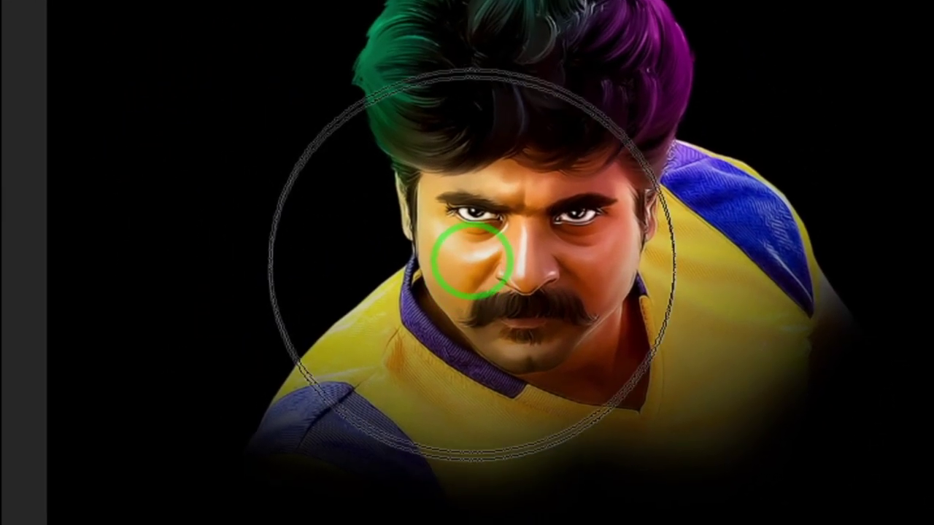
drag(472, 260, 478, 274)
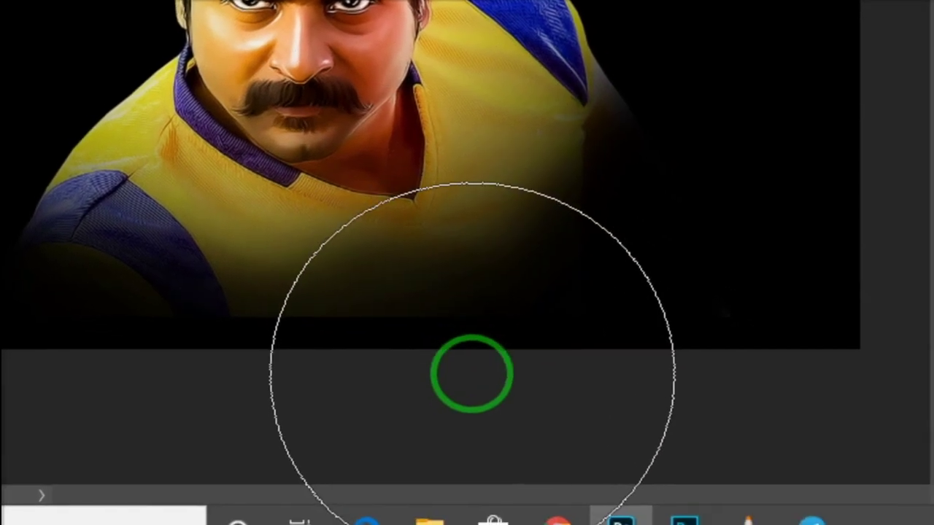
click(334, 431)
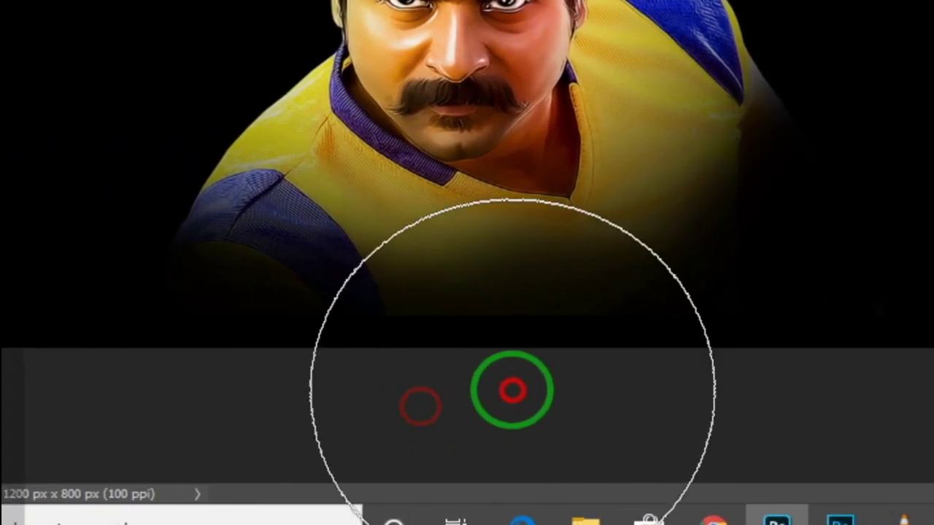
drag(334, 431, 470, 373)
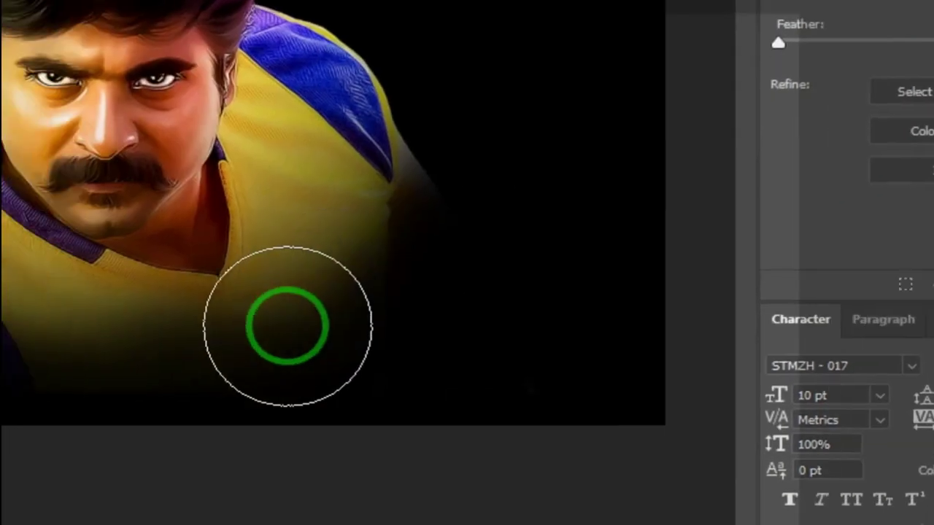
mouse_move(436, 334)
mouse_down()
mouse_move(269, 263)
mouse_move(443, 243)
mouse_up()
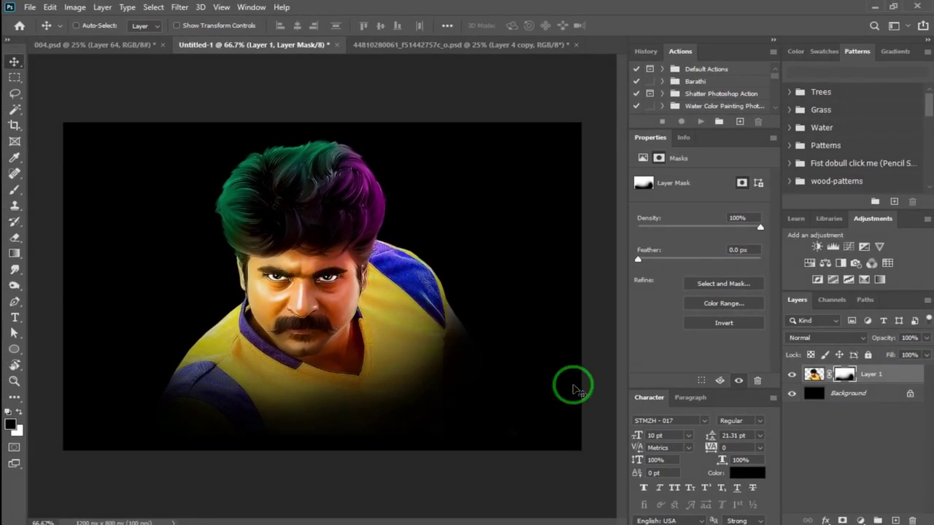
Add Layer 2 beneath the portrait and set the foreground colour to brown 603d01.
key(ctrl+shift+n)
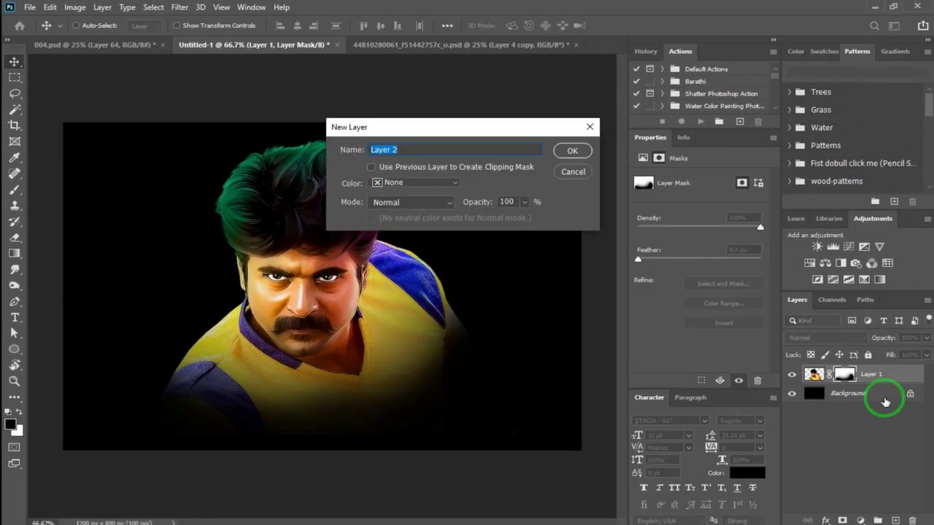
key(Return)
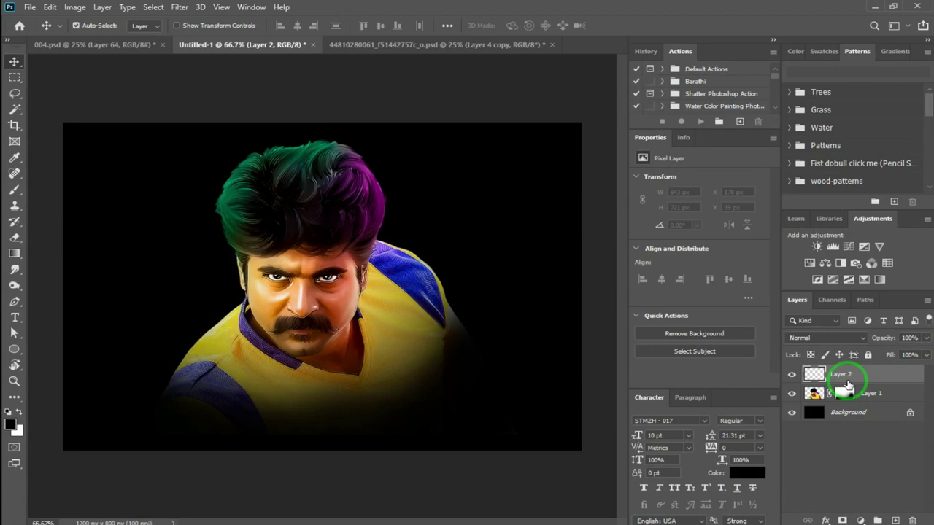
key(ctrl+bracketleft)
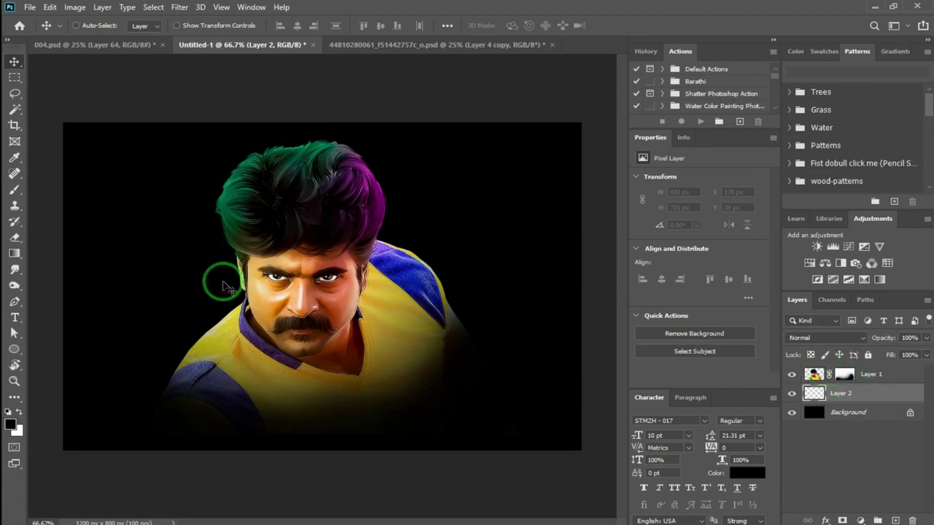
click(11, 427)
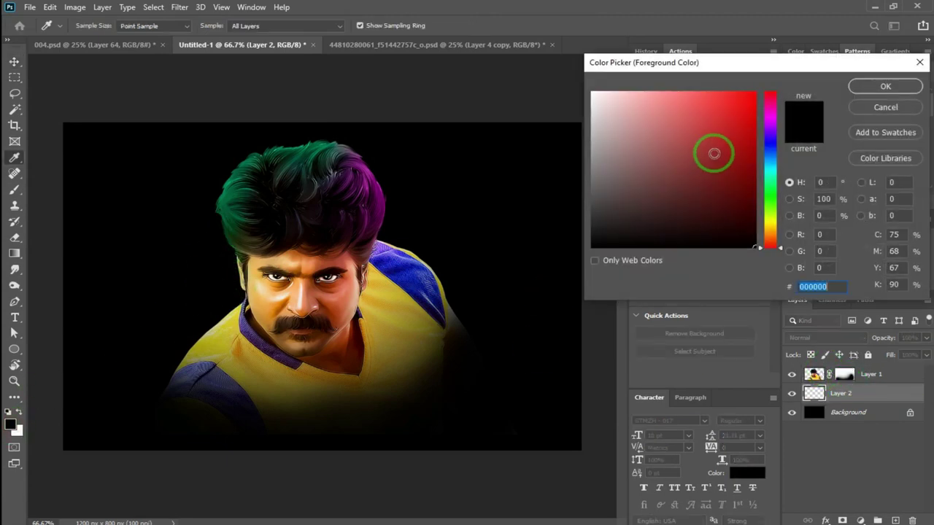
click(772, 233)
mouse_move(678, 181)
mouse_down()
mouse_move(744, 183)
mouse_move(765, 224)
mouse_up()
drag(757, 193, 754, 188)
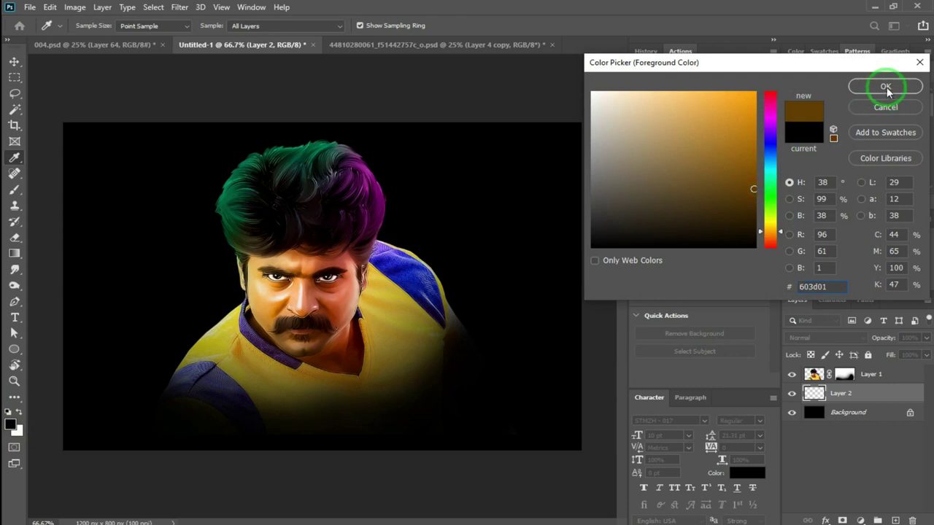
click(886, 87)
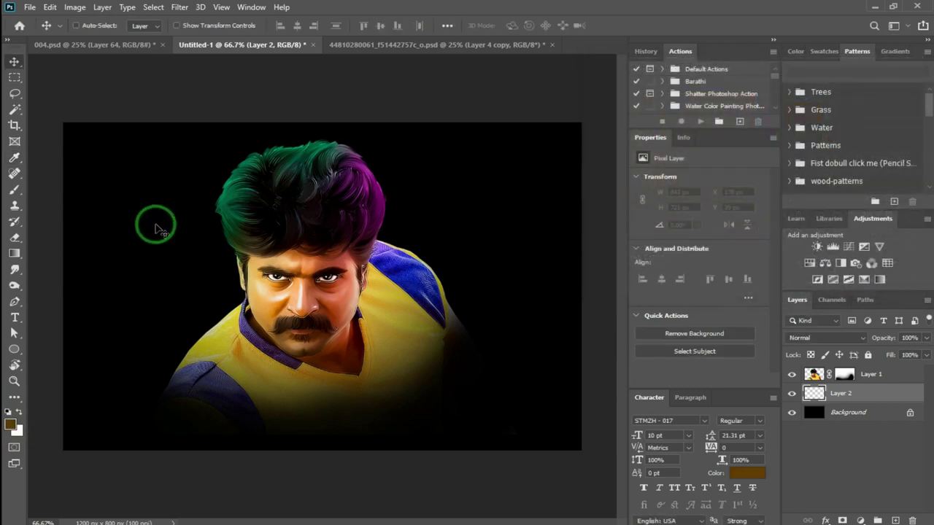
Paint a soft brown glow left of the face with a 600 px Soft Round brush.
key(b)
right_click(220, 232)
key(Return)
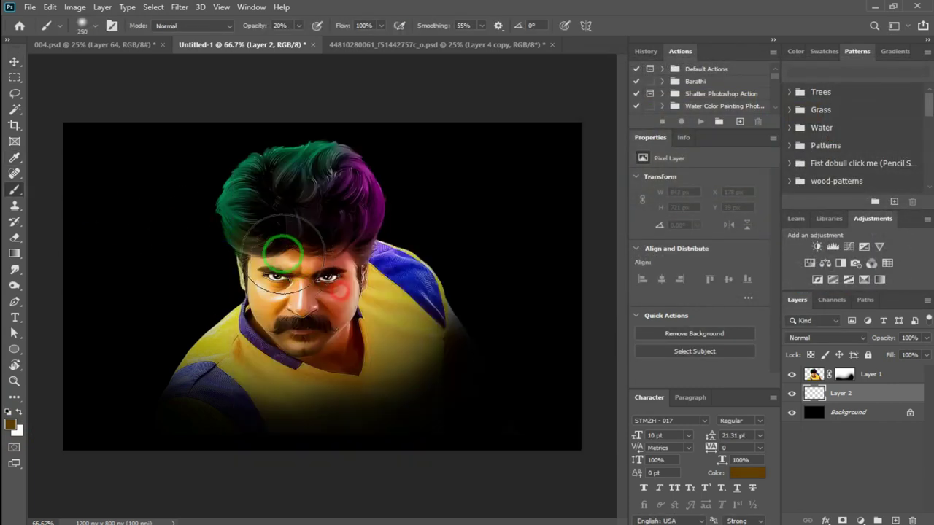
key(bracketright)
key(bracketright)
key(bracketright)
key(bracketright)
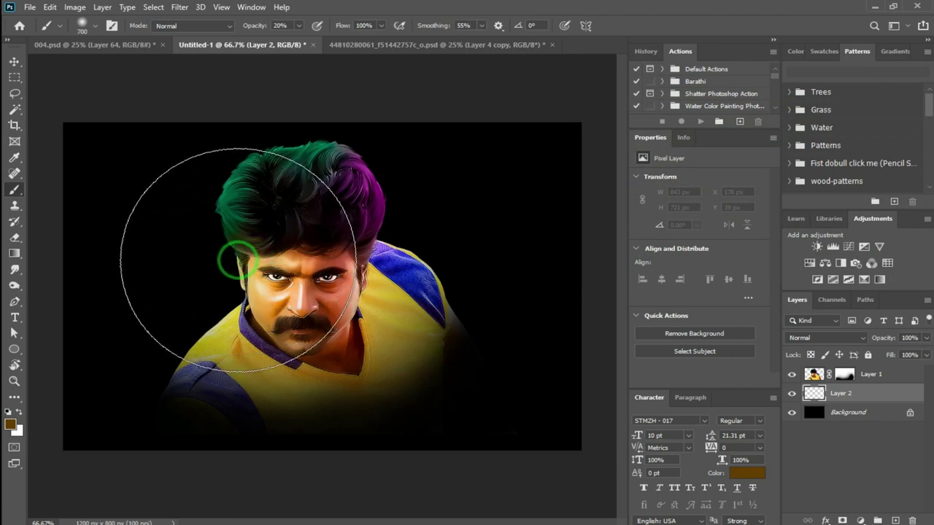
click(207, 272)
click(208, 272)
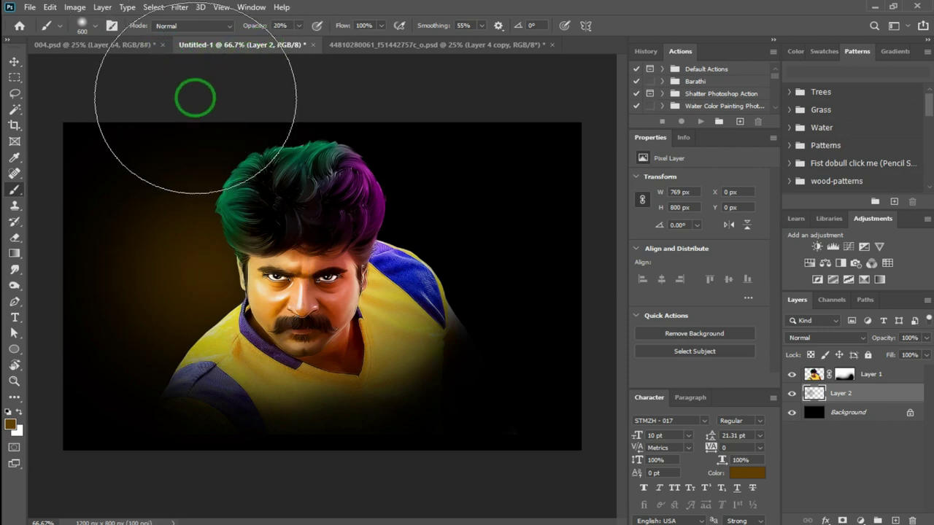
Move the glow right and scale Layer 2 to about 172% behind the head.
key(v)
mouse_move(182, 264)
mouse_down()
mouse_move(248, 274)
mouse_move(303, 267)
mouse_up()
key(ctrl+t)
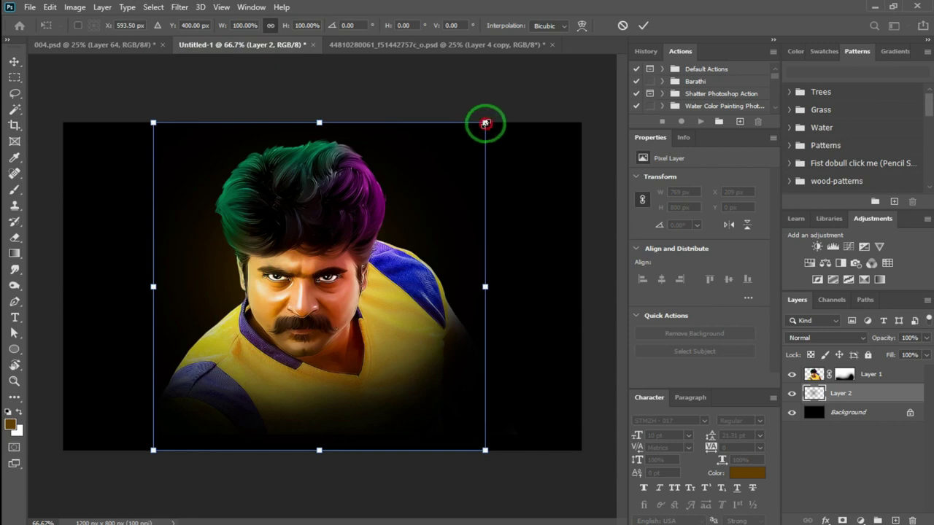
drag(485, 122, 605, 8)
mouse_move(324, 261)
mouse_down()
mouse_move(365, 278)
mouse_move(351, 277)
mouse_up()
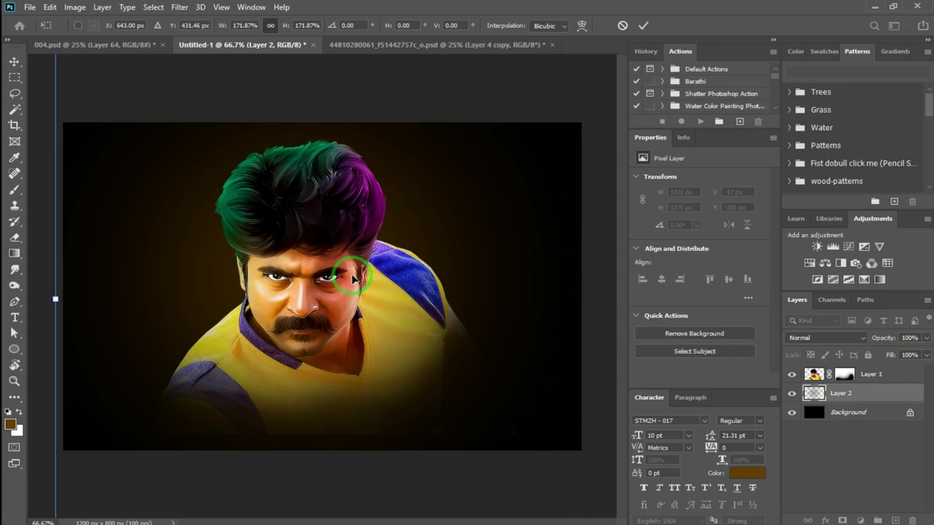
key(Return)
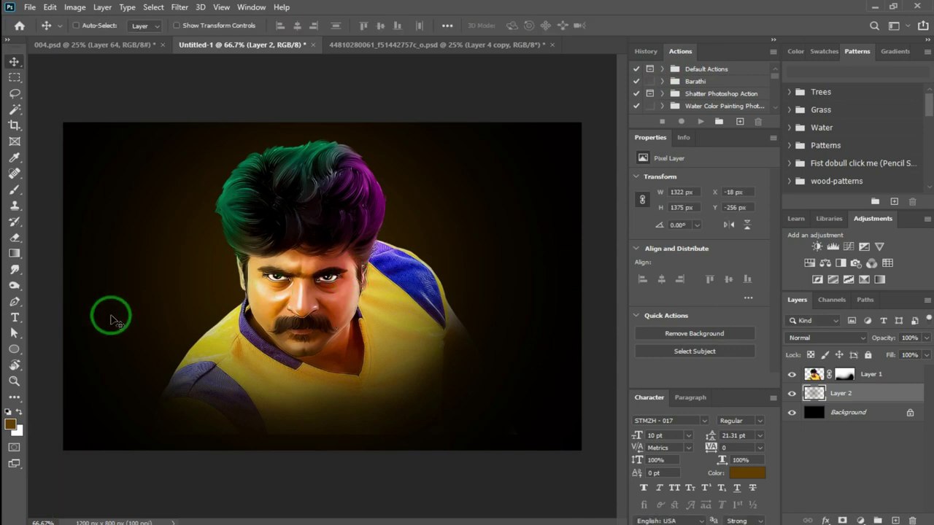
Paint a soft grey glow behind the man's head on Layer 2 with a 600 px, 20% opacity brush.
click(16, 428)
click(589, 162)
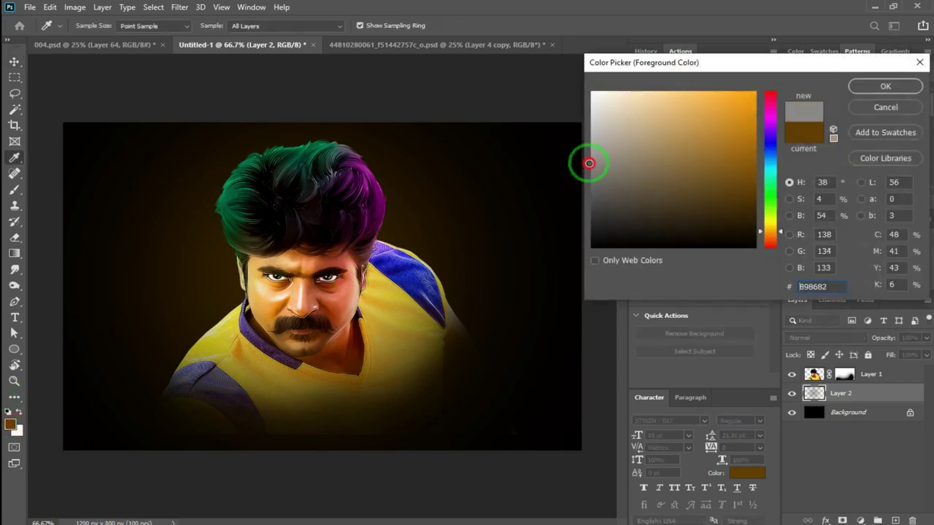
click(885, 86)
key(b)
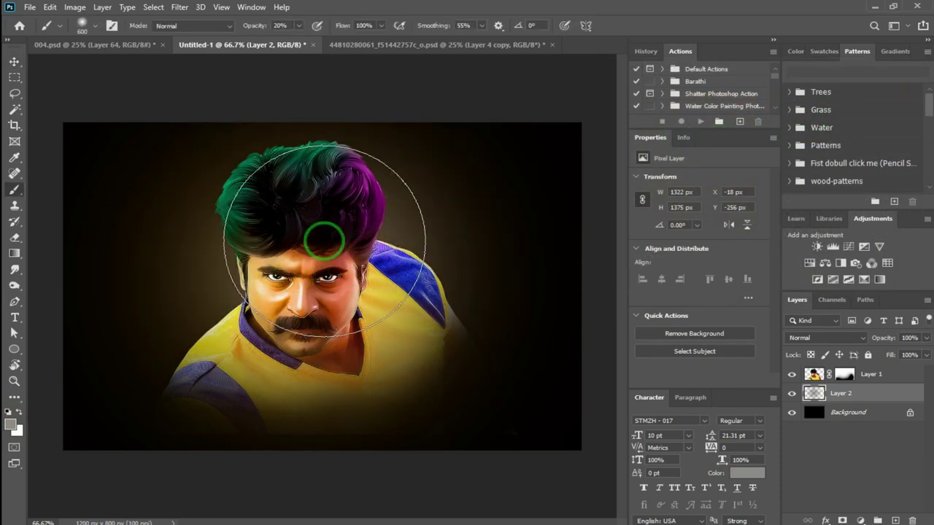
drag(356, 317, 293, 314)
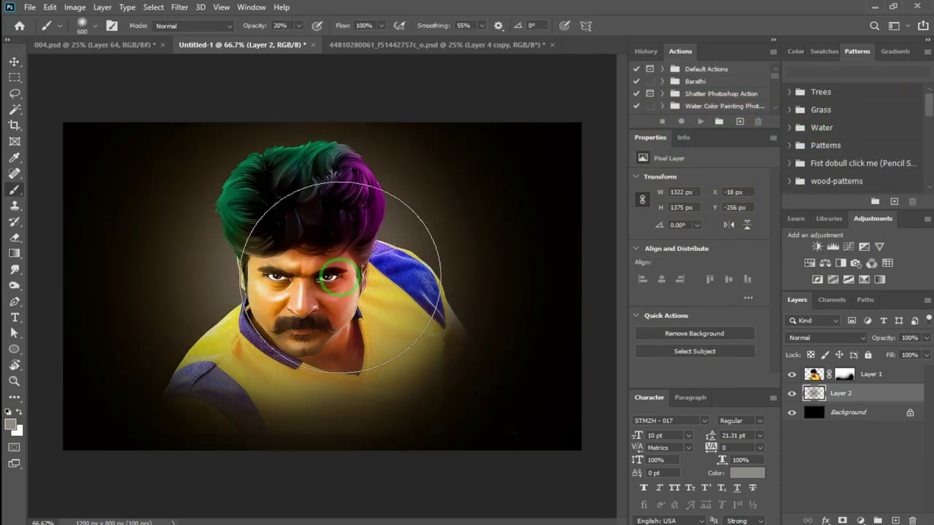
click(204, 292)
Sample a dark grey and paint it around the head and face to fade the glow.
click(13, 383)
click(14, 425)
click(606, 207)
click(556, 225)
click(864, 88)
key(b)
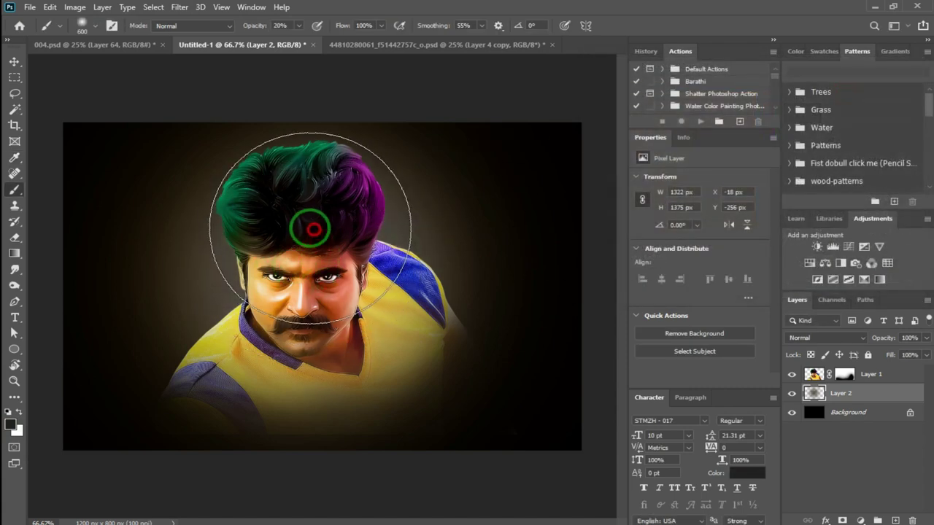
mouse_move(319, 252)
mouse_down()
mouse_move(366, 268)
mouse_move(234, 336)
mouse_move(358, 223)
mouse_move(323, 323)
mouse_move(301, 270)
mouse_move(314, 274)
mouse_move(265, 243)
mouse_move(329, 292)
mouse_move(303, 292)
mouse_move(285, 219)
mouse_move(248, 275)
mouse_move(302, 244)
mouse_move(340, 288)
mouse_move(298, 171)
mouse_up()
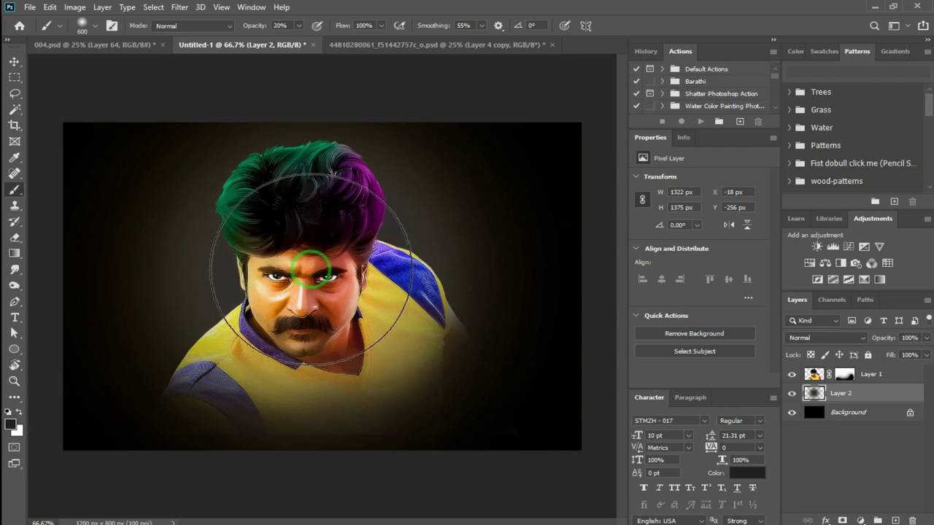
mouse_move(310, 273)
mouse_down()
mouse_move(310, 243)
mouse_move(334, 229)
mouse_move(273, 215)
mouse_move(251, 235)
mouse_move(213, 224)
mouse_move(334, 221)
mouse_move(339, 328)
mouse_move(313, 317)
mouse_move(313, 348)
mouse_move(260, 350)
mouse_move(334, 230)
mouse_move(319, 286)
mouse_move(316, 204)
mouse_move(321, 248)
mouse_move(319, 221)
mouse_move(305, 231)
mouse_move(319, 273)
mouse_move(294, 258)
mouse_move(351, 261)
mouse_move(332, 264)
mouse_move(299, 226)
mouse_move(316, 282)
mouse_move(333, 182)
mouse_move(324, 214)
mouse_move(472, 267)
mouse_up()
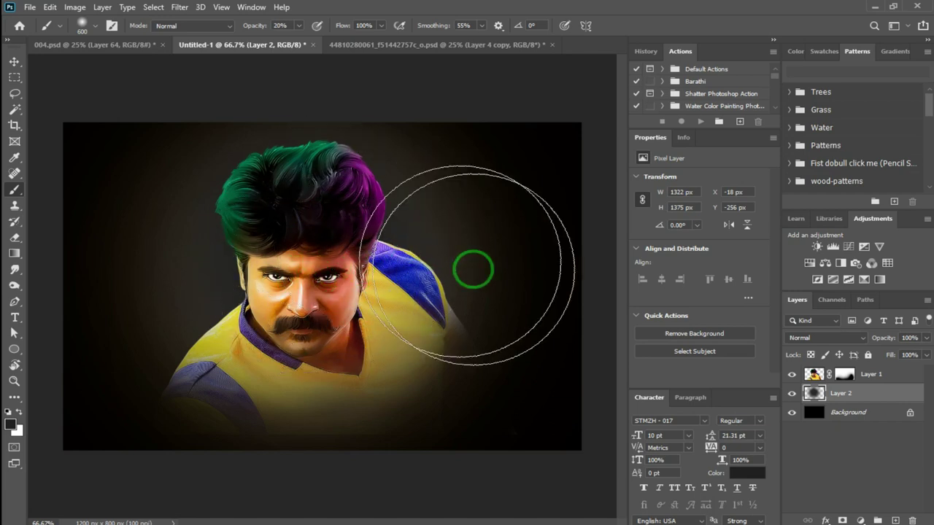
Fill the Background layer with a dark green foreground colour.
click(846, 413)
click(10, 422)
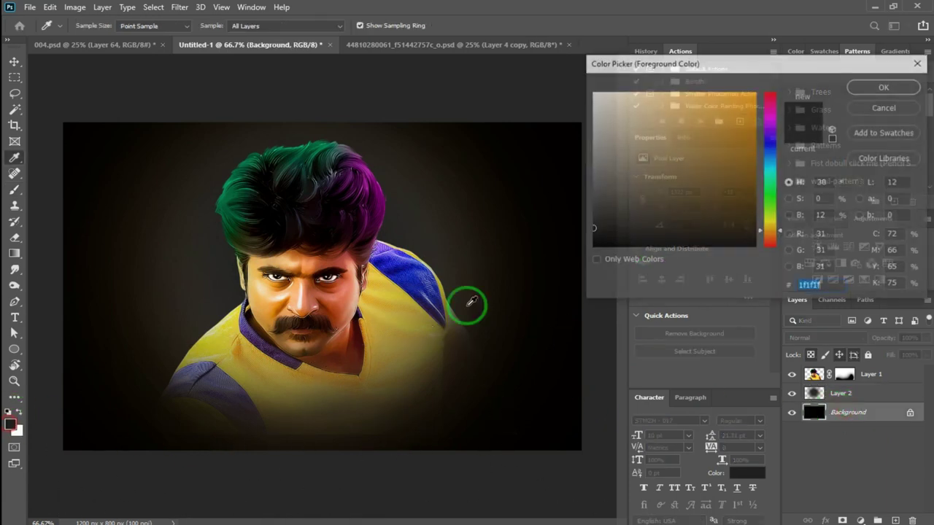
drag(759, 203, 759, 221)
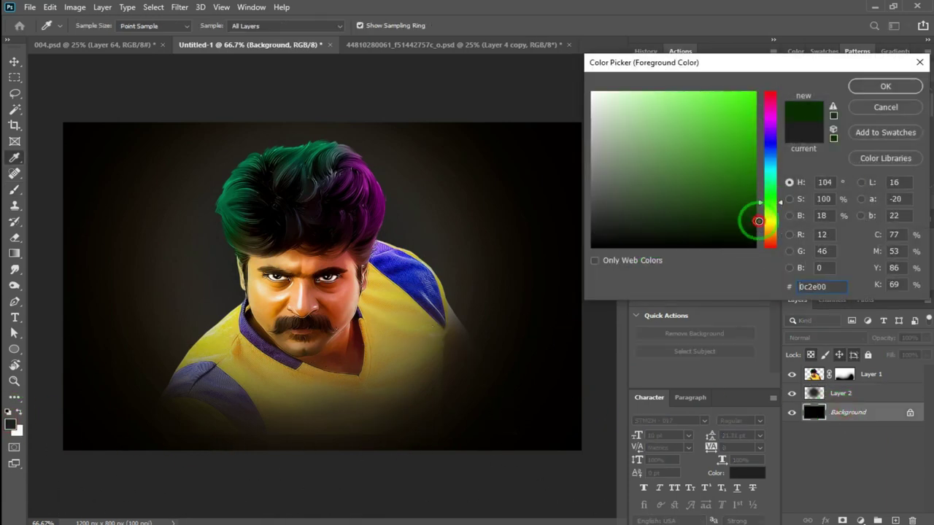
click(876, 88)
key(b)
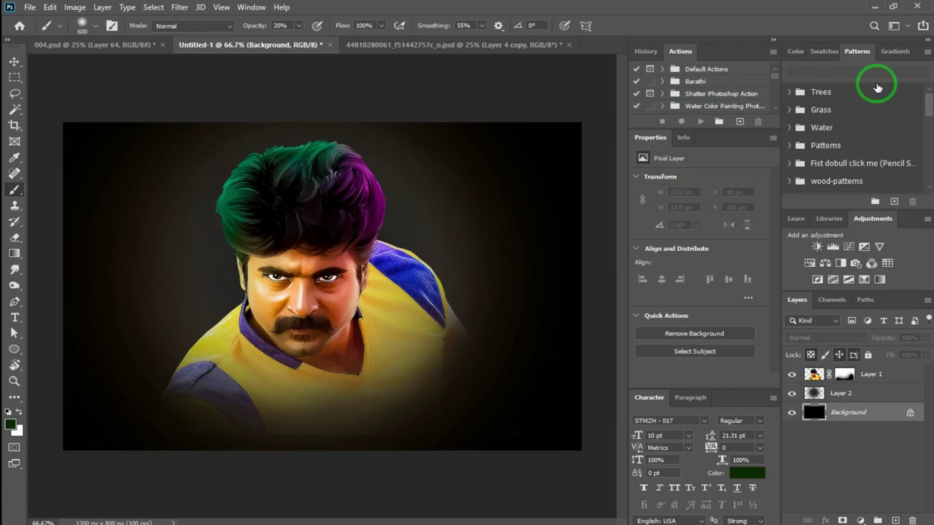
key(alt+BackSpace)
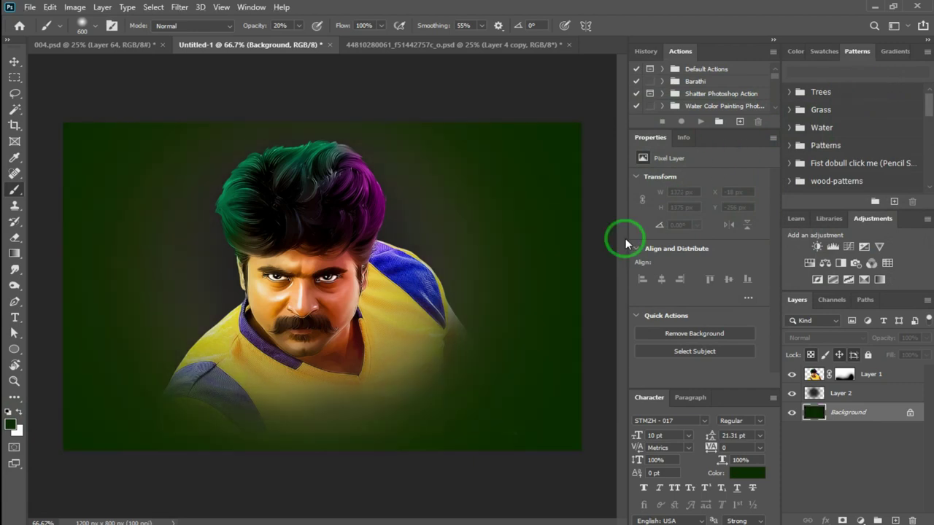
Give Layer 2 a dark green (2d4c1a) Color Overlay layer style.
click(807, 394)
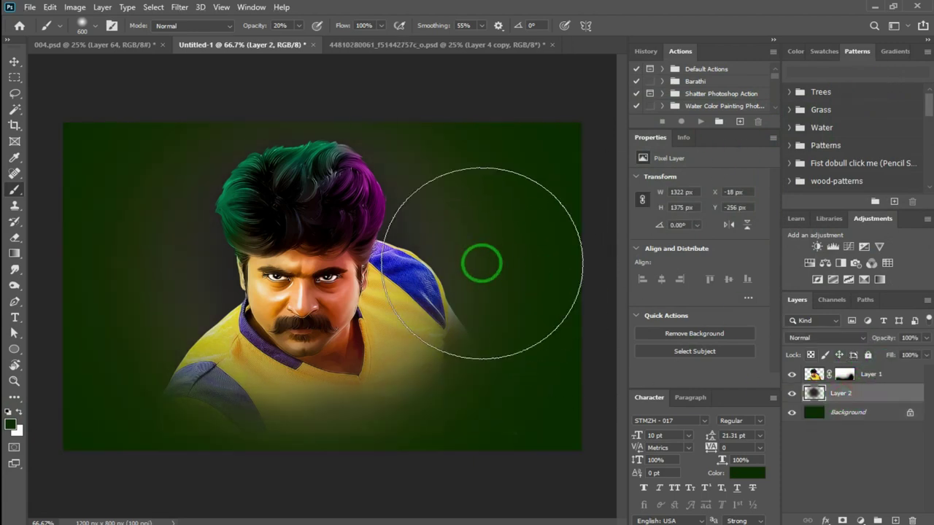
key(alt+l)
key(y)
key(v)
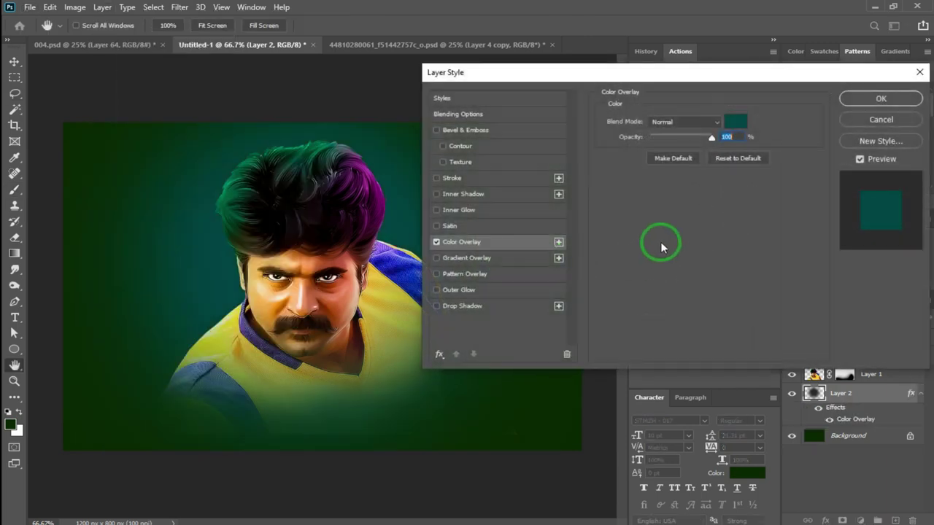
click(740, 120)
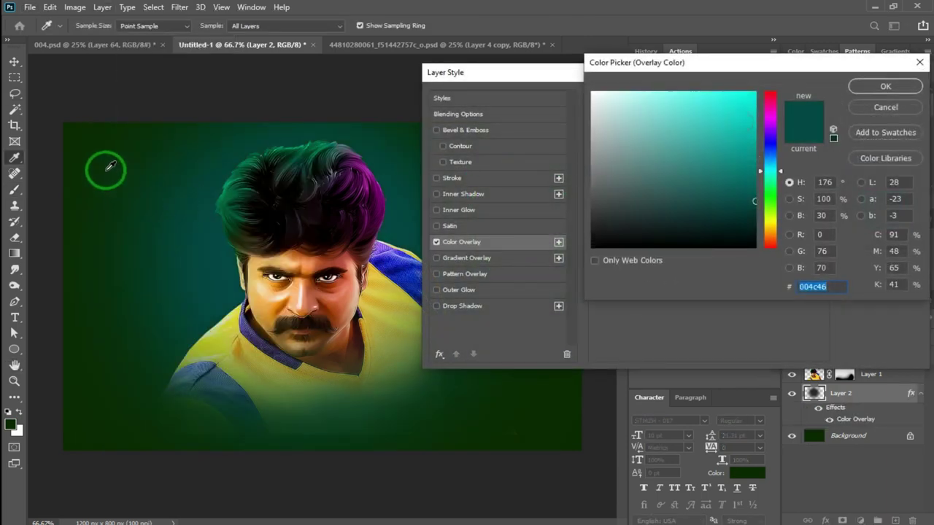
drag(109, 166, 650, 188)
drag(735, 183, 704, 200)
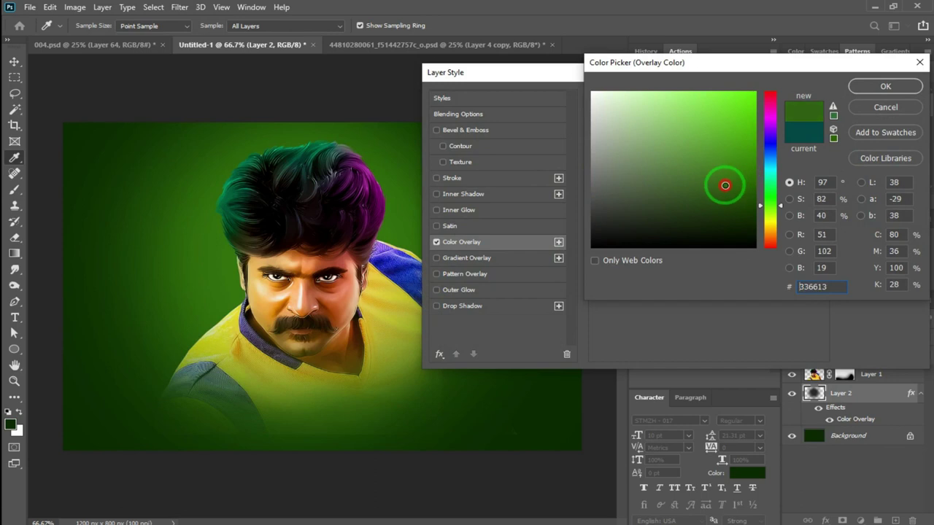
click(896, 87)
click(873, 104)
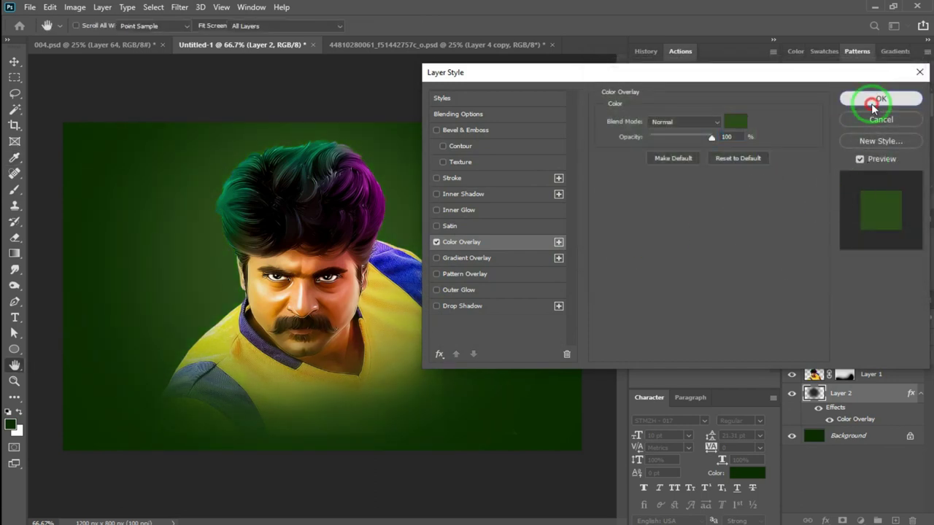
click(852, 438)
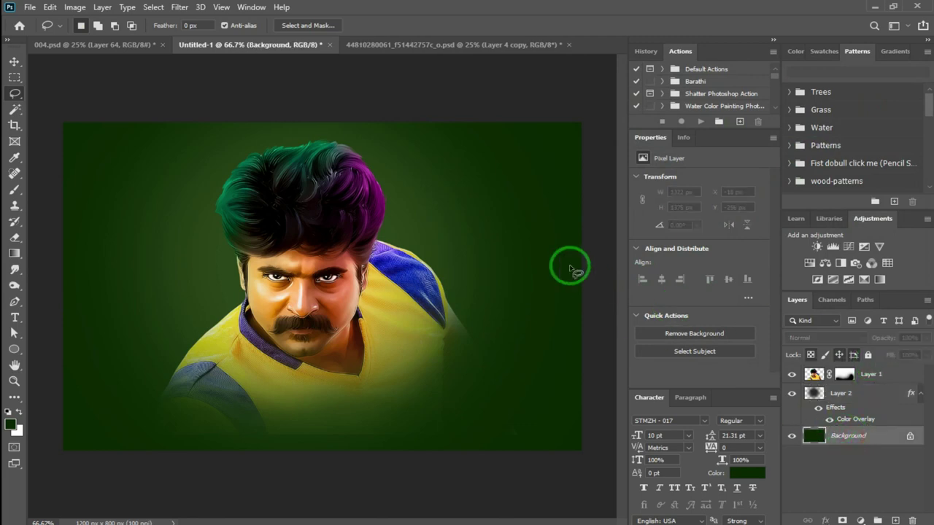
Refill the Background layer with a very dark green, 061700.
click(10, 427)
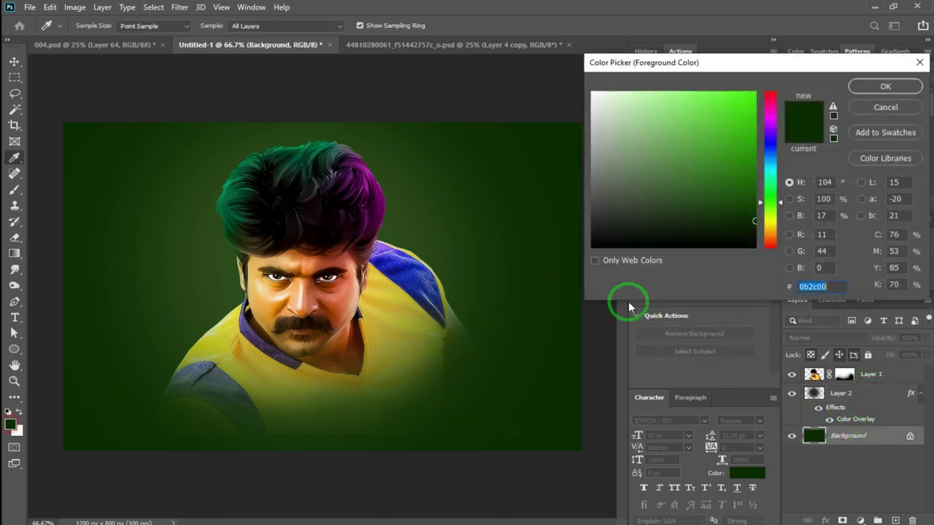
drag(756, 222, 758, 234)
click(876, 86)
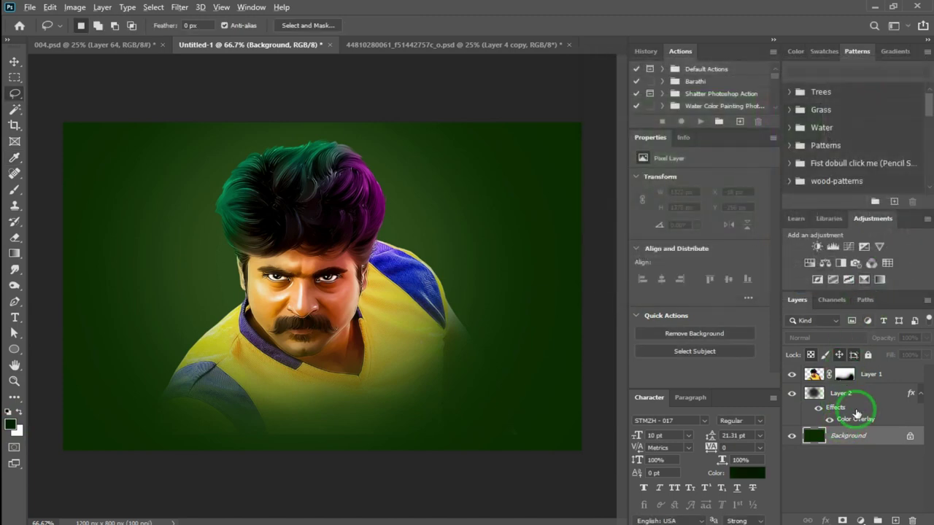
key(alt+BackSpace)
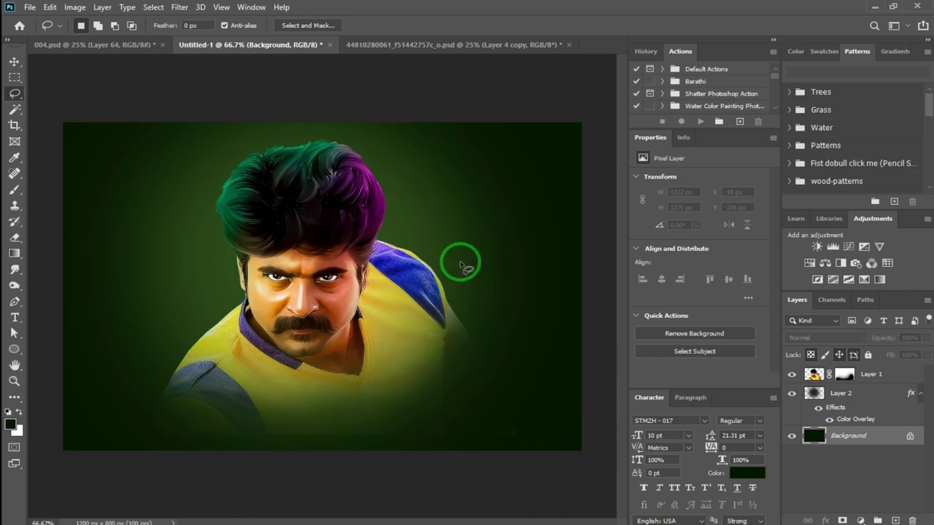
key(b)
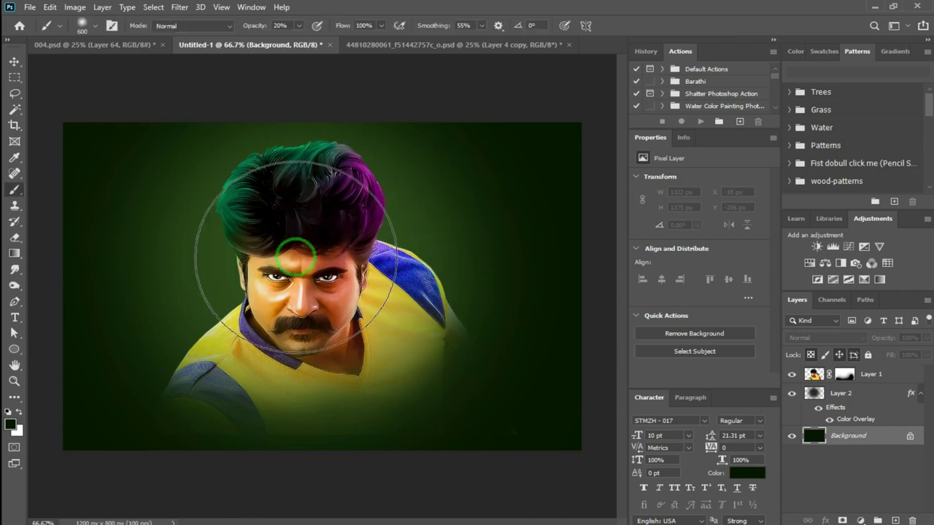
key(v)
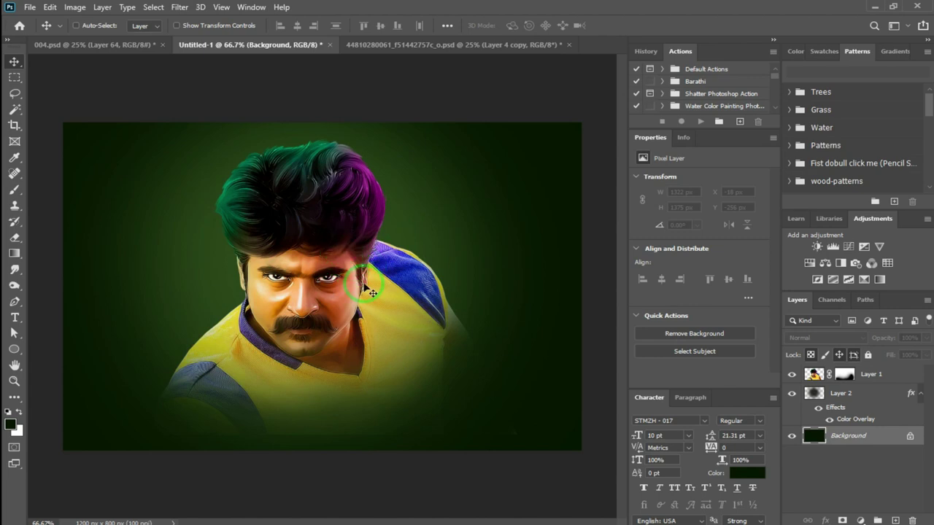
Delete the green glow layer and fill the Background with white.
click(846, 394)
key(Delete)
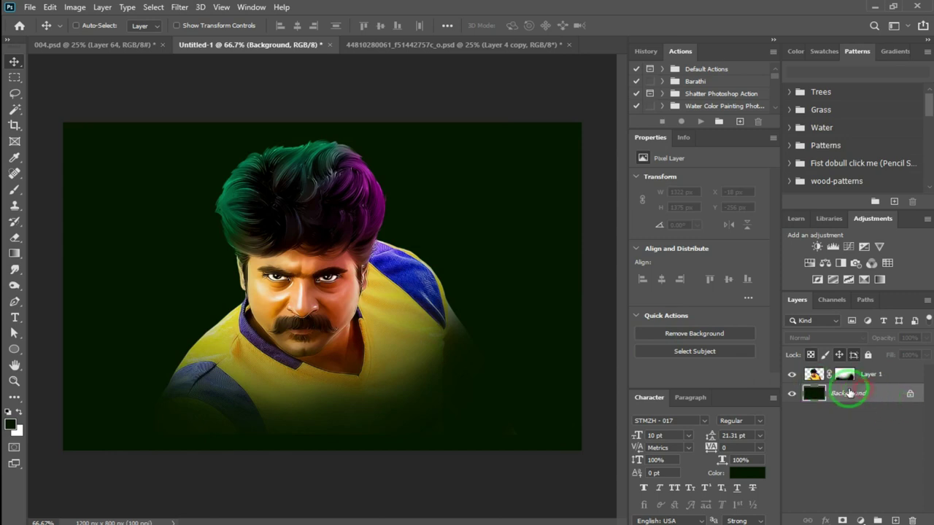
key(ctrl+BackSpace)
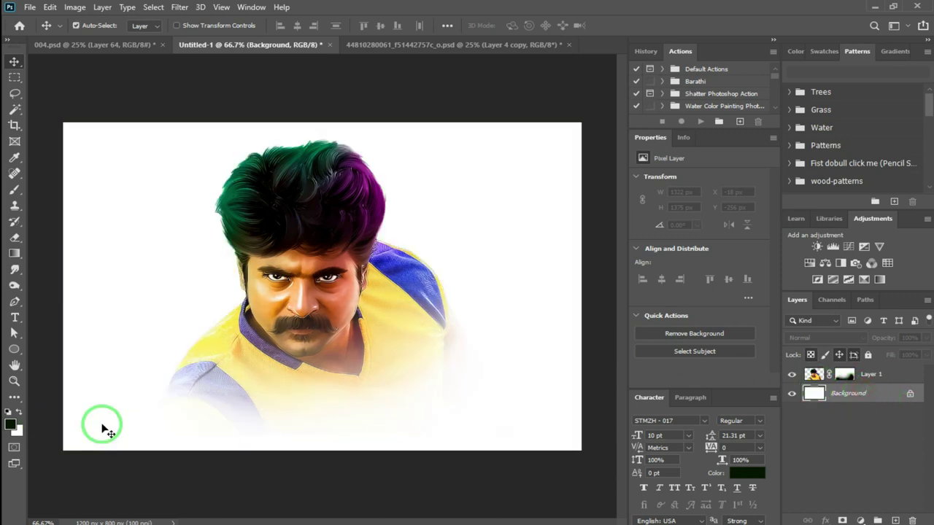
Move the portrait layer, Layer 1, 209 px left and hide it.
right_click(320, 270)
click(332, 281)
drag(376, 300, 275, 299)
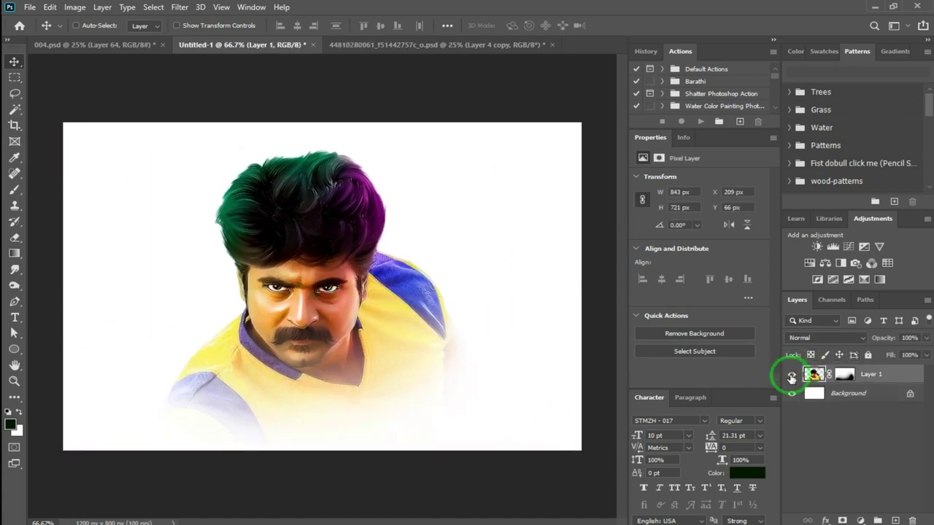
click(791, 377)
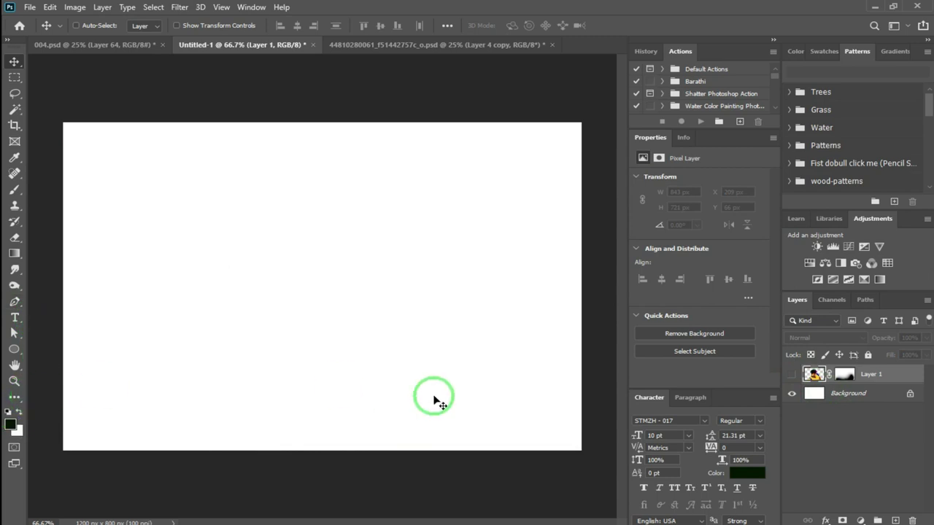
Add a new empty layer and choose the Soft Round brush.
key(ctrl+shift+n)
key(Return)
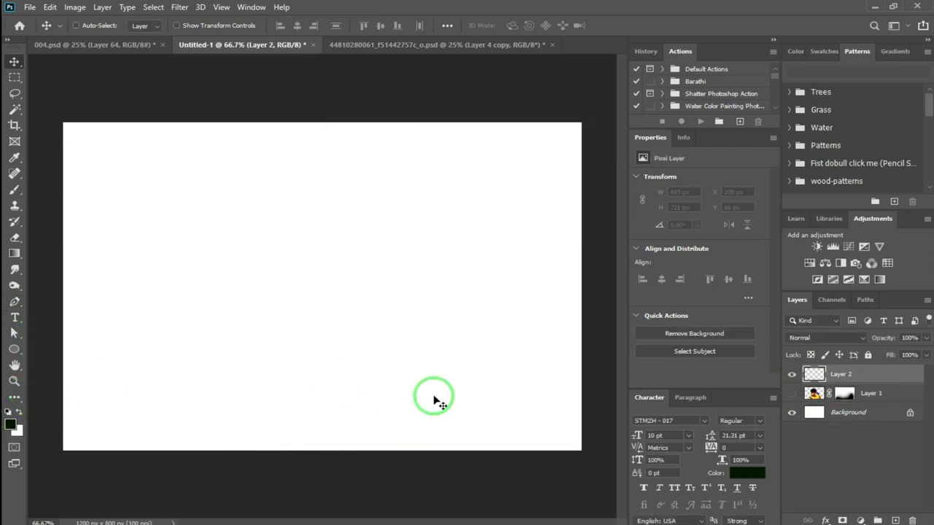
key(b)
right_click(212, 254)
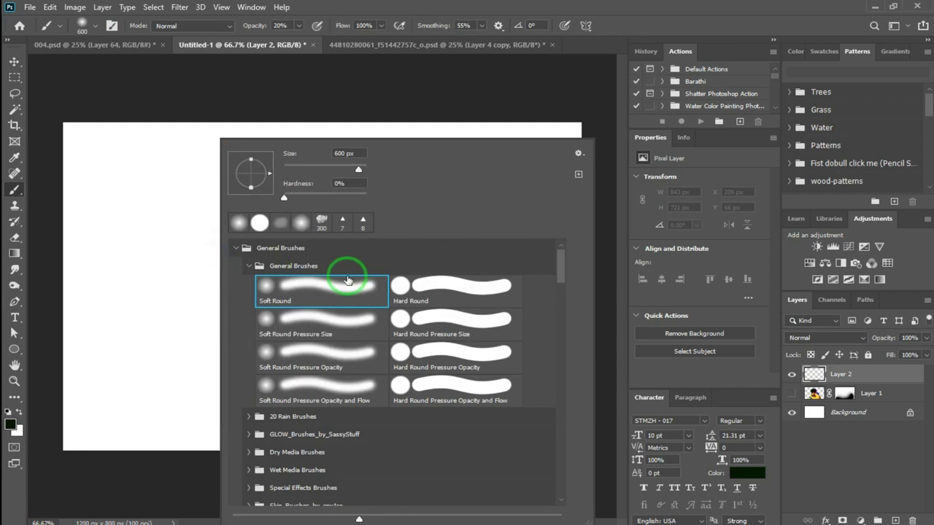
double_click(343, 283)
Set the foreground colour to purple b400ff.
click(10, 424)
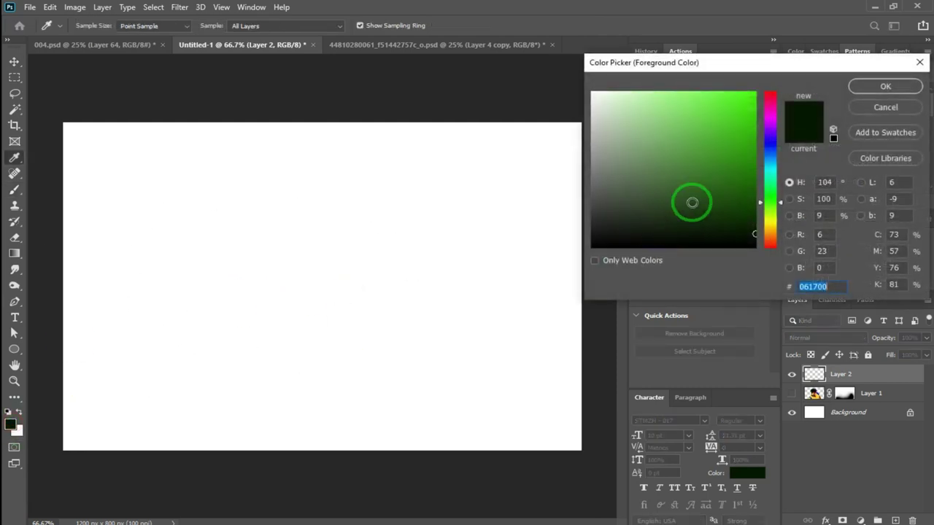
click(772, 130)
drag(746, 104, 763, 78)
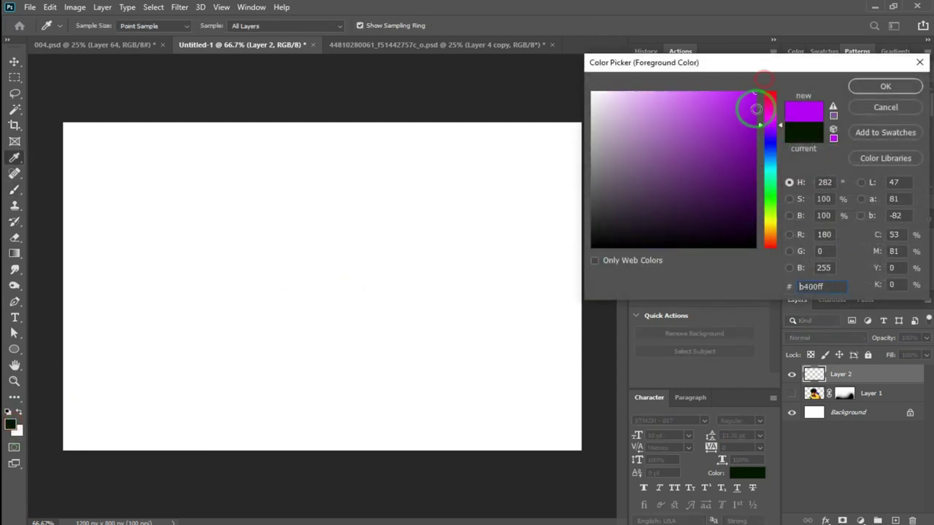
click(861, 86)
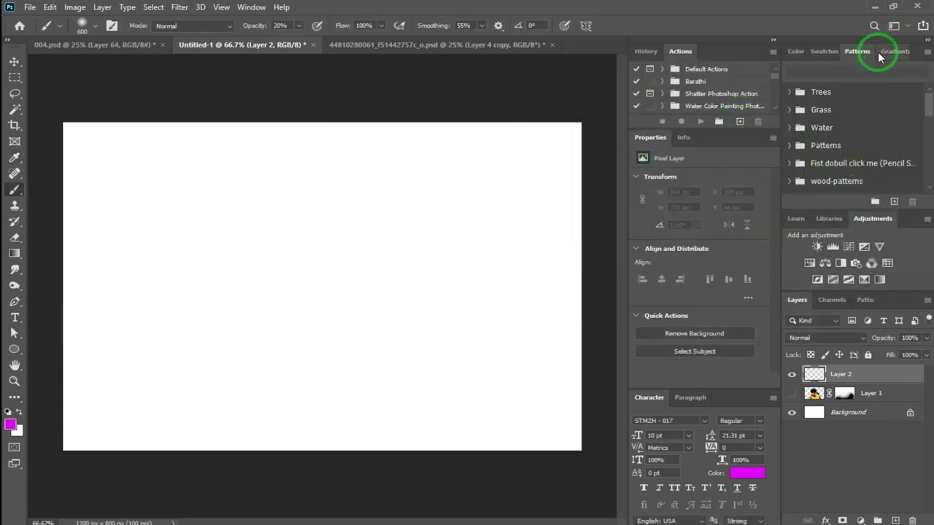
Show the Swatches panel and expand its Skin and Google swatch folders.
click(827, 53)
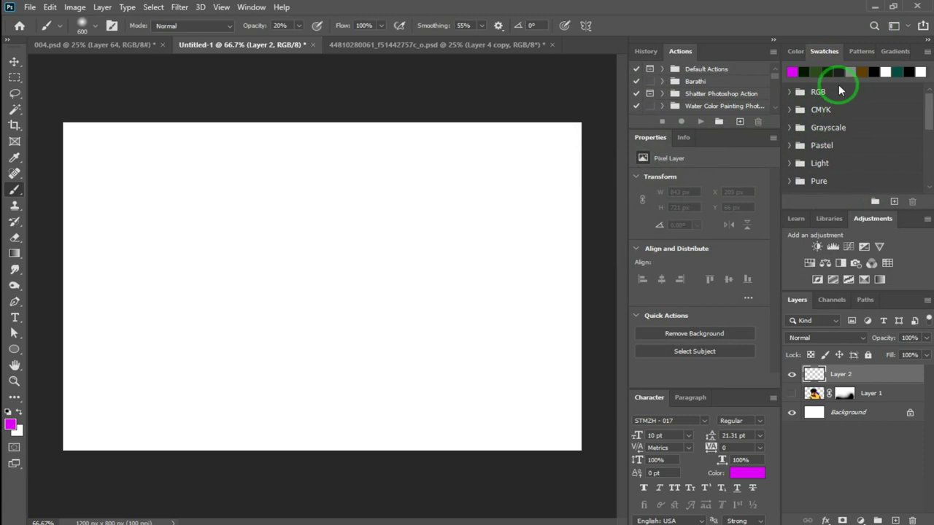
scroll(834, 143, down, 3)
scroll(832, 151, down, 2)
click(832, 151)
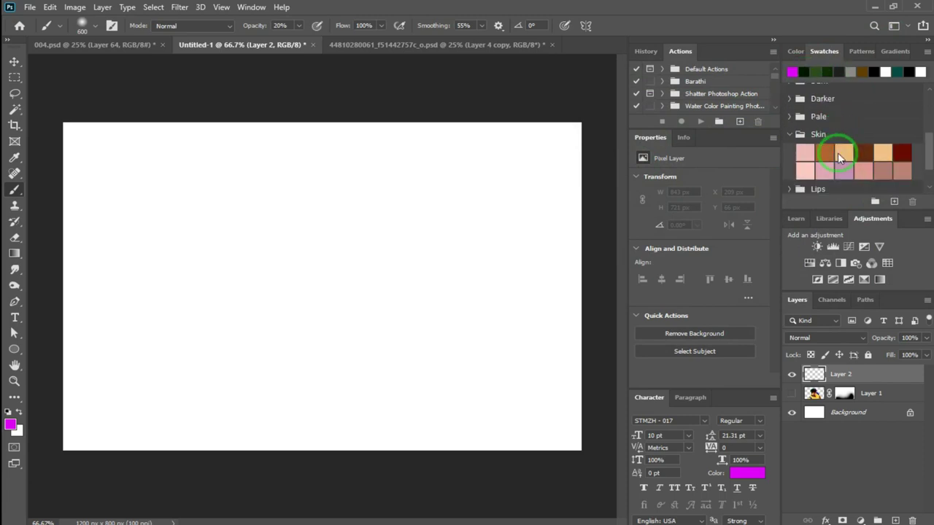
scroll(847, 131, down, 2)
scroll(828, 148, down, 1)
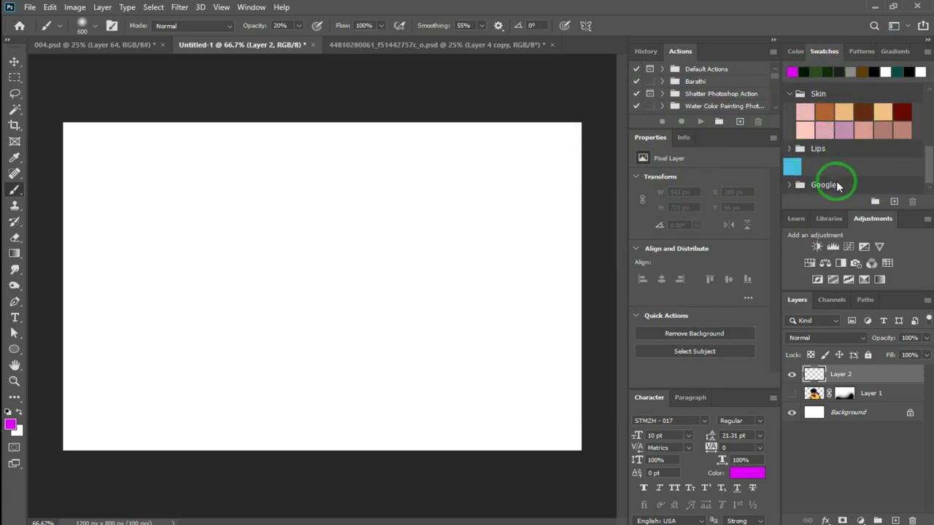
click(789, 185)
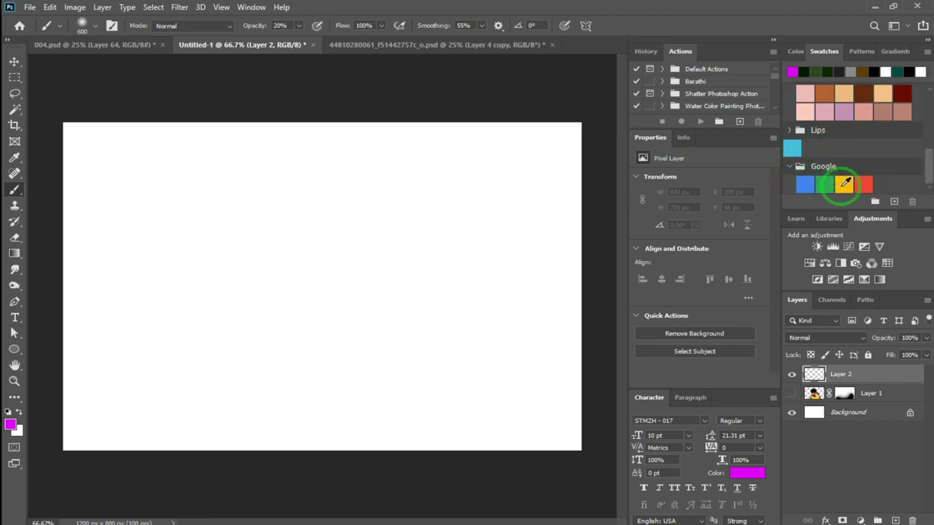
scroll(856, 143, up, 2)
scroll(856, 143, up, 3)
scroll(850, 133, up, 2)
scroll(849, 134, up, 1)
scroll(849, 134, down, 4)
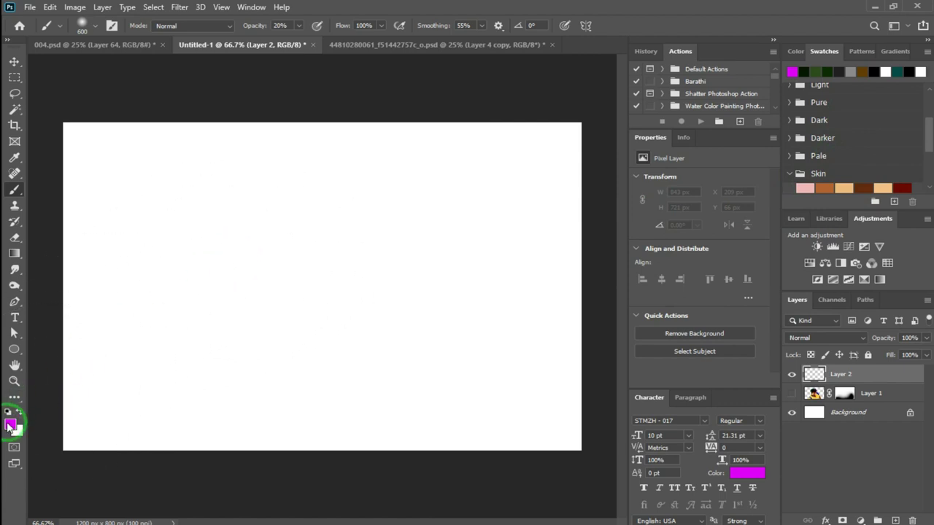
click(10, 425)
Paint soft magenta, peach and brown blobs at 50% opacity, using Skin swatches.
click(873, 87)
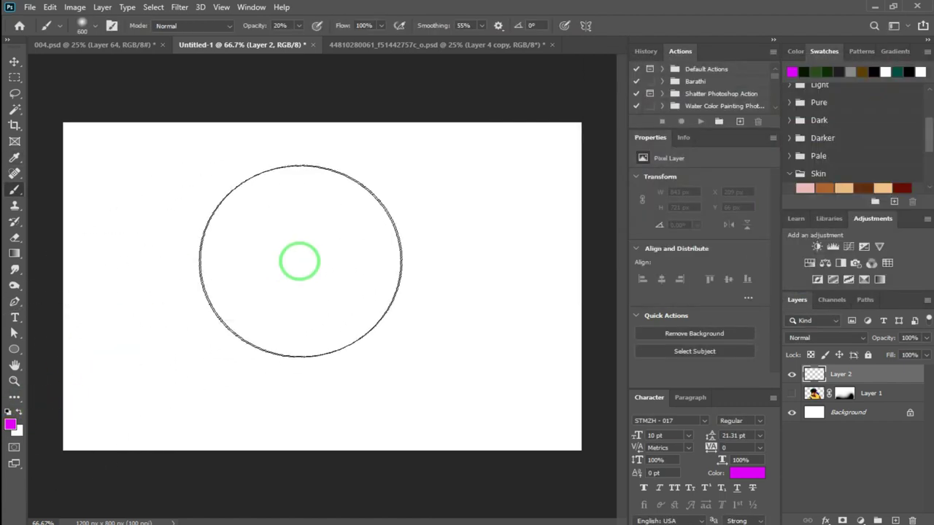
mouse_move(240, 297)
mouse_down()
mouse_move(223, 288)
mouse_move(252, 229)
mouse_move(224, 335)
mouse_up()
key(5)
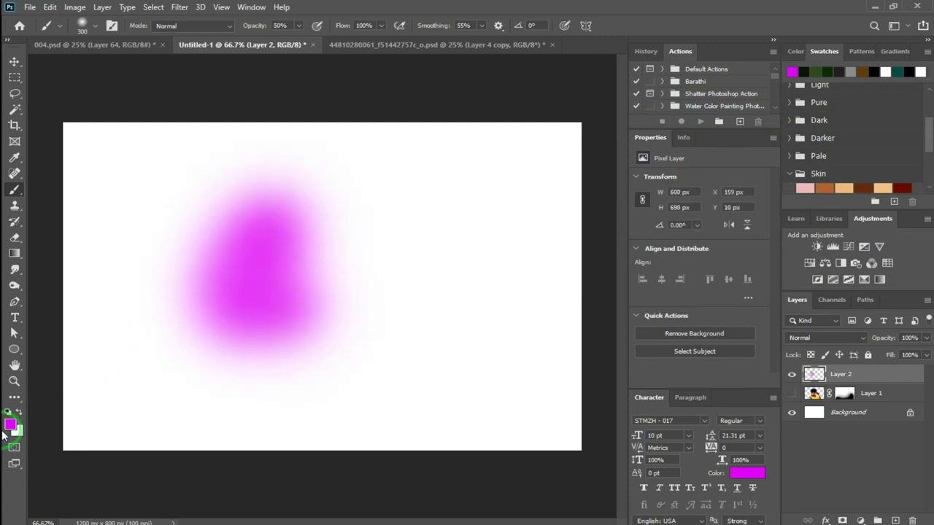
click(844, 186)
drag(398, 226, 359, 256)
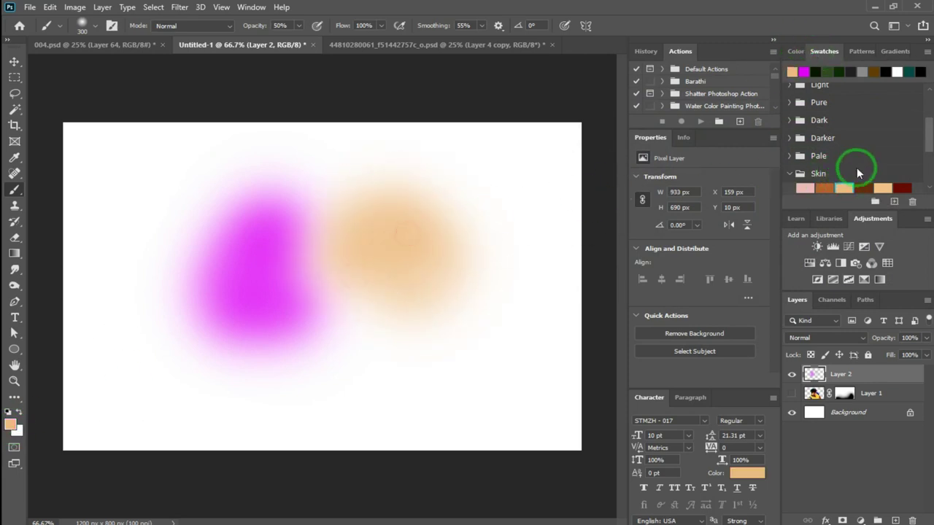
click(863, 188)
mouse_move(394, 176)
mouse_down()
mouse_move(292, 183)
mouse_move(333, 282)
mouse_move(459, 255)
mouse_move(279, 243)
mouse_up()
Add green blobs at left and bottom, and blue blobs at top and right.
click(11, 426)
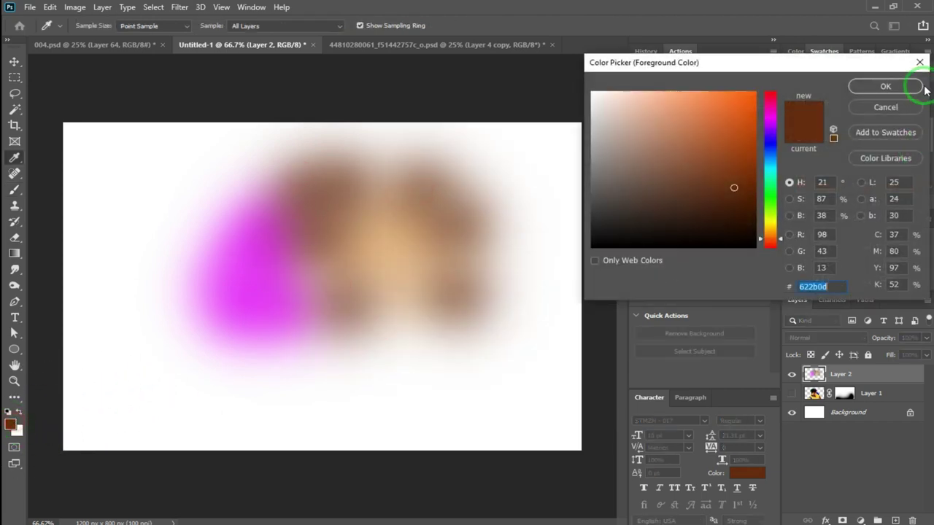
click(772, 199)
click(885, 86)
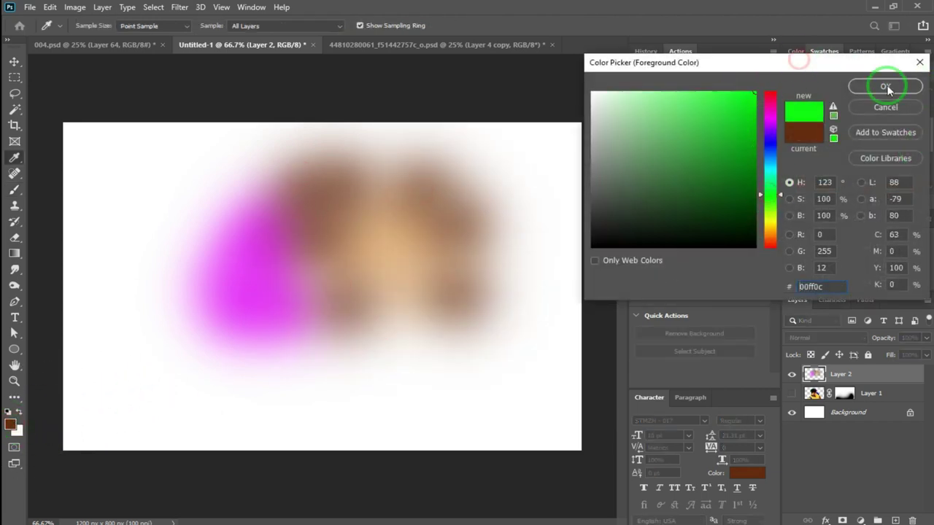
mouse_move(396, 329)
mouse_down()
mouse_move(265, 370)
mouse_move(292, 175)
mouse_up()
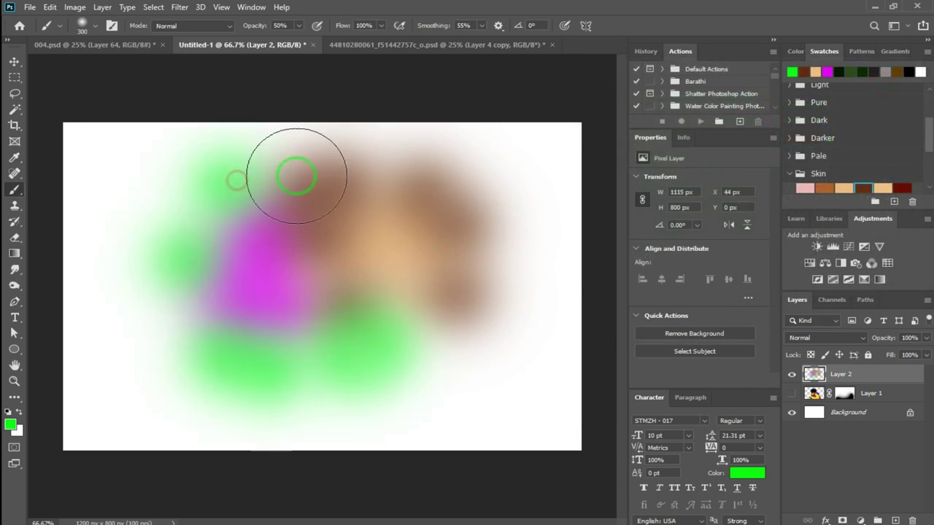
click(11, 427)
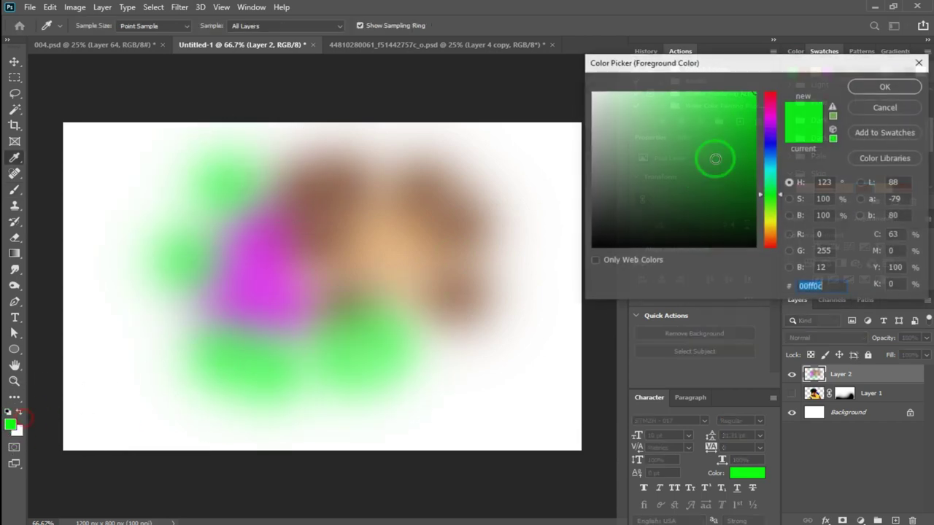
click(773, 141)
click(904, 86)
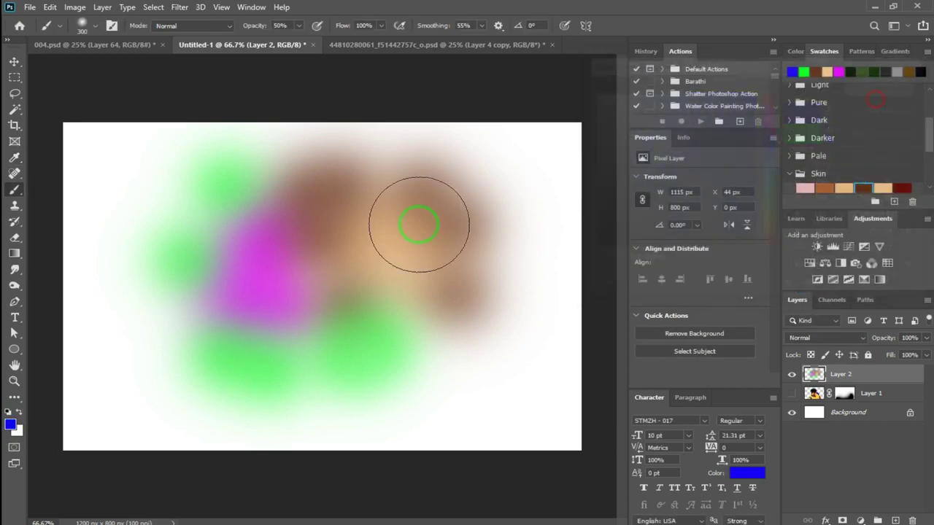
mouse_move(400, 152)
mouse_down()
mouse_move(448, 271)
mouse_move(504, 235)
mouse_up()
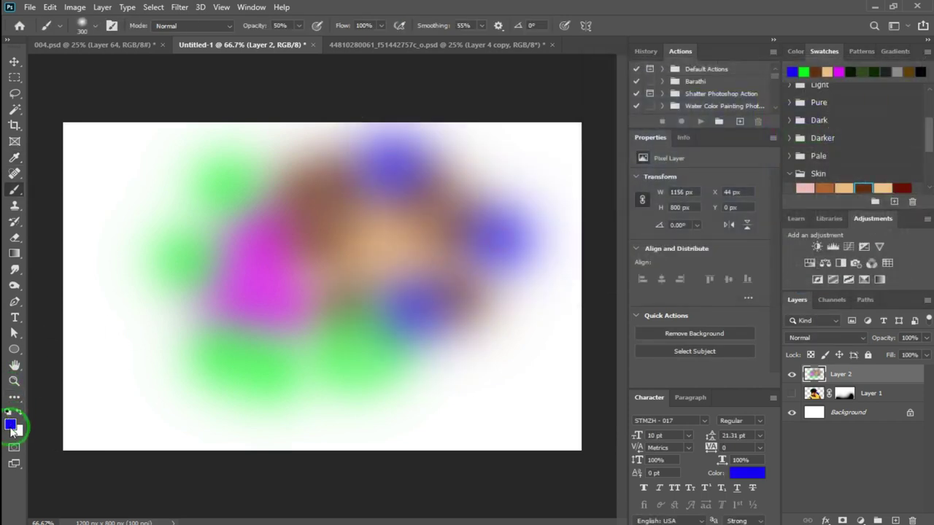
Add yellow and orange blobs across the canvas.
click(10, 424)
click(770, 229)
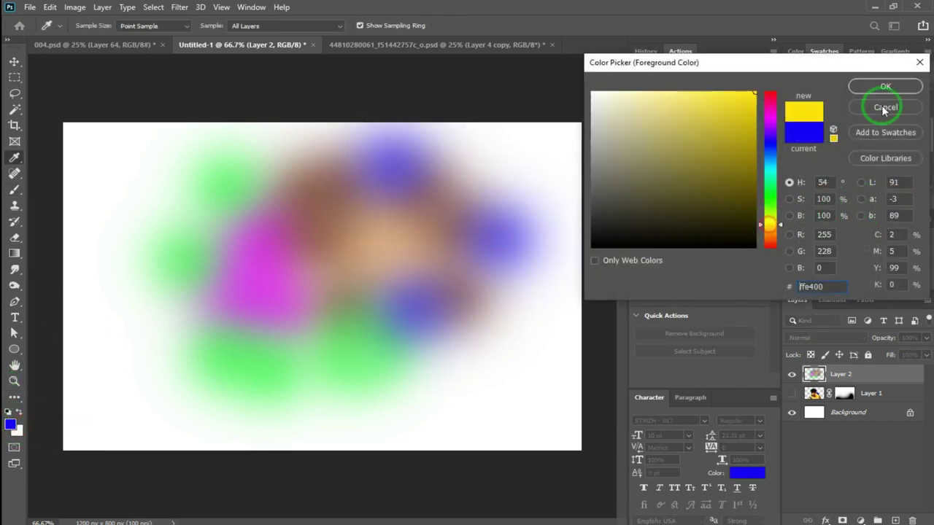
click(885, 86)
mouse_move(344, 344)
mouse_down()
mouse_move(474, 302)
mouse_move(475, 173)
mouse_move(211, 327)
mouse_move(236, 196)
mouse_move(476, 379)
mouse_move(396, 246)
mouse_move(309, 167)
mouse_up()
click(20, 425)
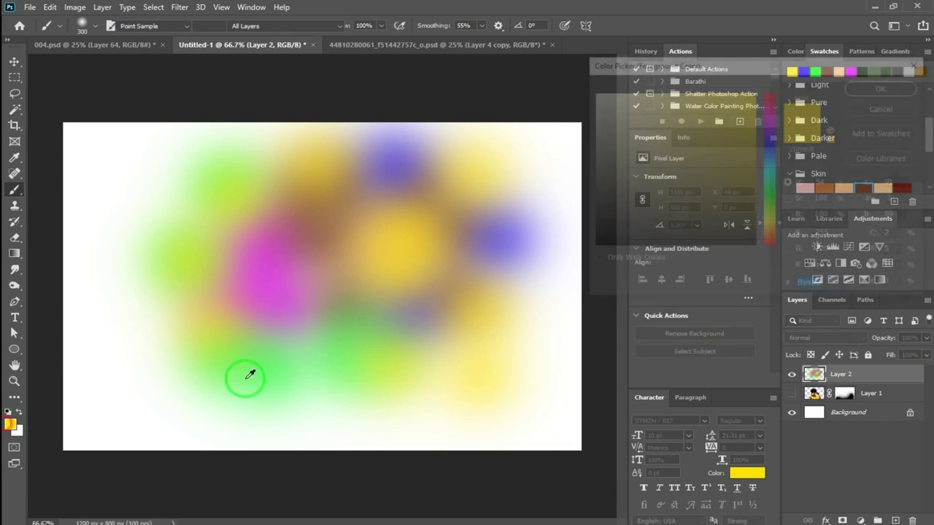
click(771, 243)
click(885, 86)
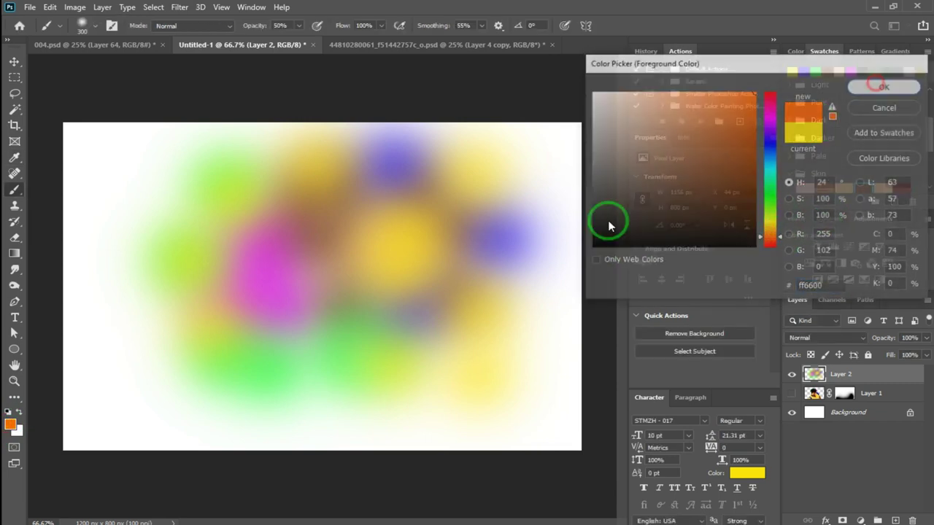
mouse_move(313, 375)
mouse_down()
mouse_move(164, 333)
mouse_move(256, 173)
mouse_move(427, 177)
mouse_move(365, 277)
mouse_move(458, 193)
mouse_move(363, 275)
mouse_up()
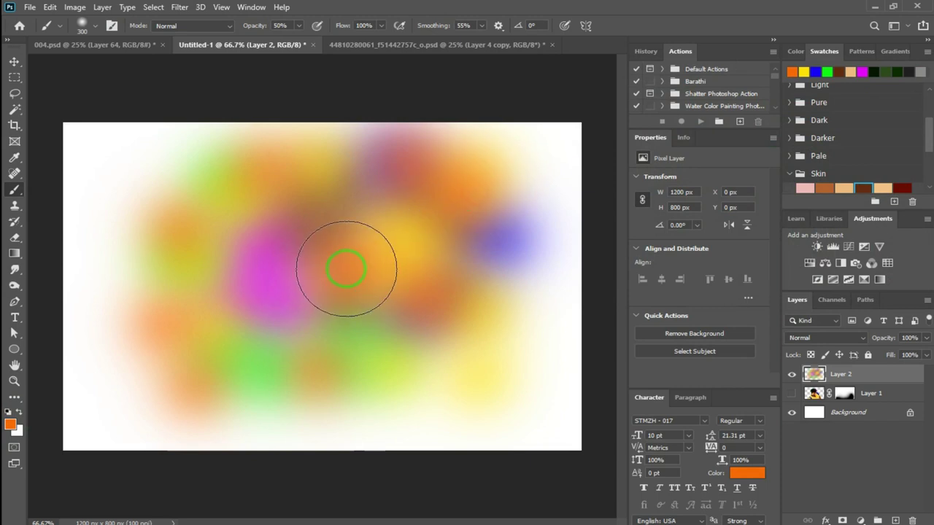
Dab five extra magenta blobs around the canvas, mostly on the left side.
click(12, 424)
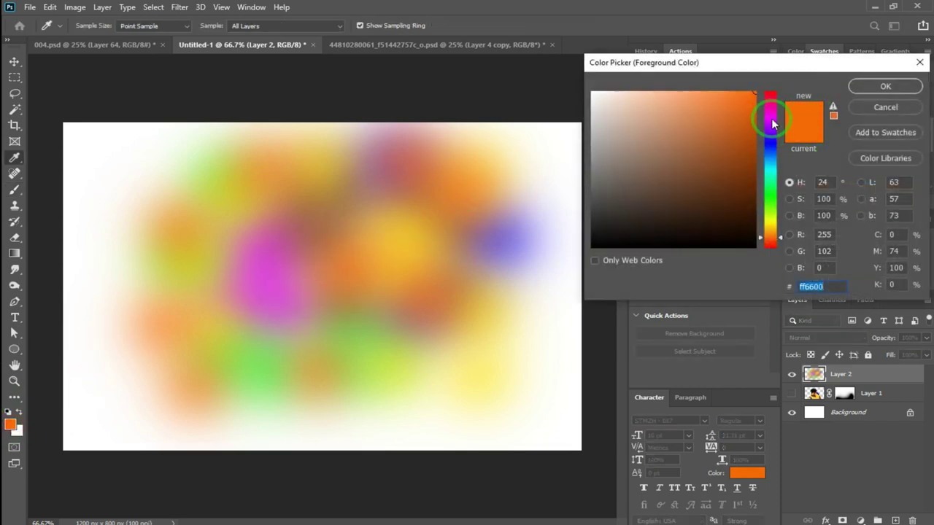
drag(773, 124, 751, 114)
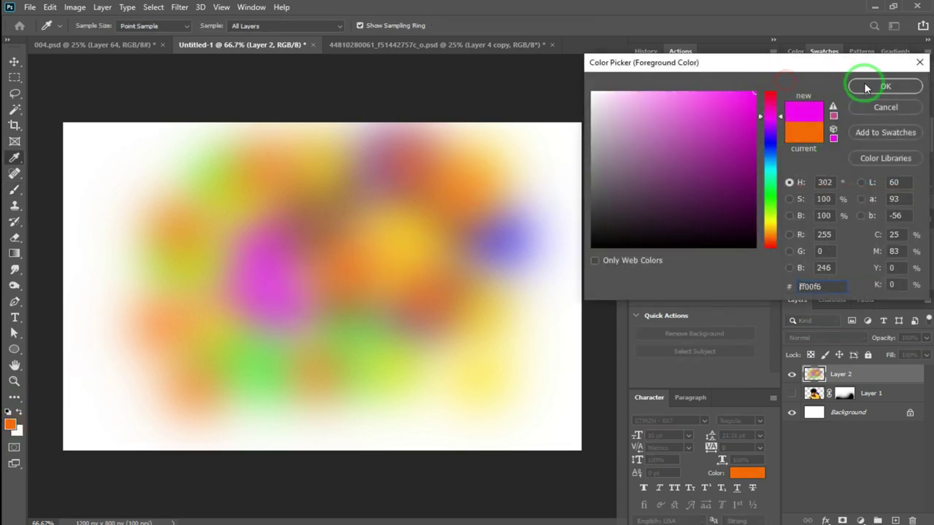
click(865, 87)
click(484, 343)
click(413, 245)
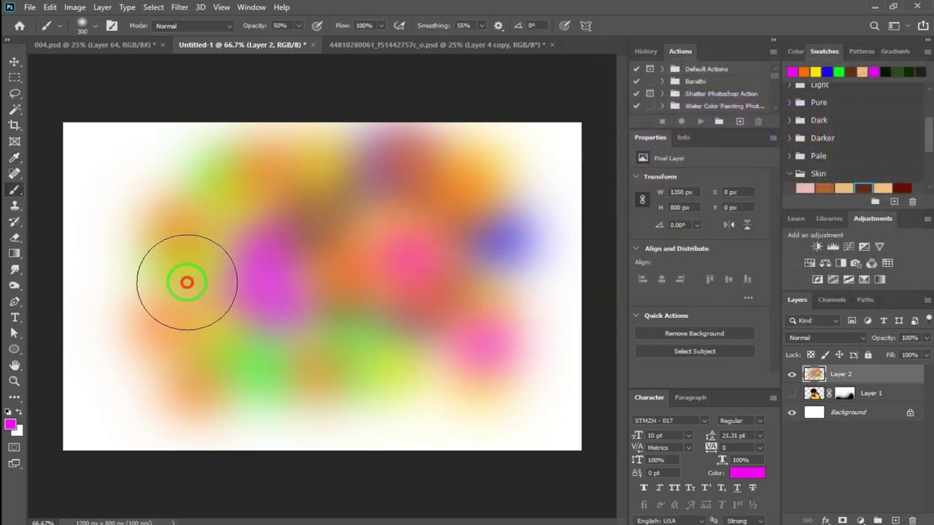
click(169, 334)
click(203, 213)
click(243, 371)
Nudge the colour-blob layer slightly left and down, then rotate it about 4 degrees.
key(v)
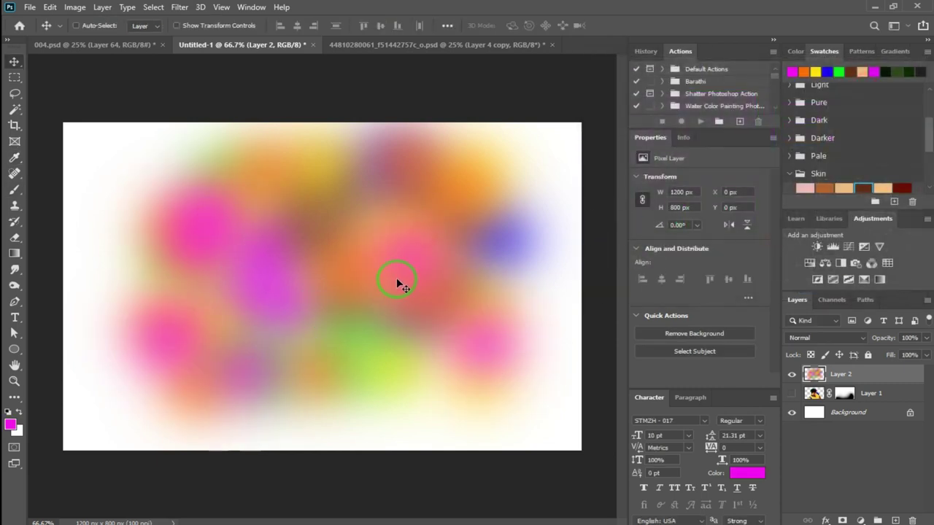
drag(398, 284, 390, 299)
key(ctrl+t)
mouse_move(554, 109)
mouse_down()
mouse_move(597, 143)
mouse_move(483, 234)
mouse_up()
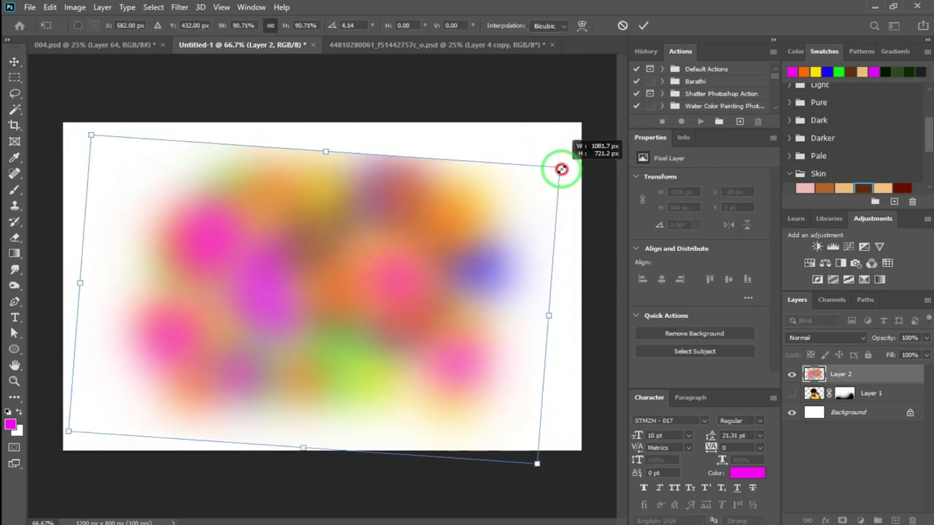
key(Return)
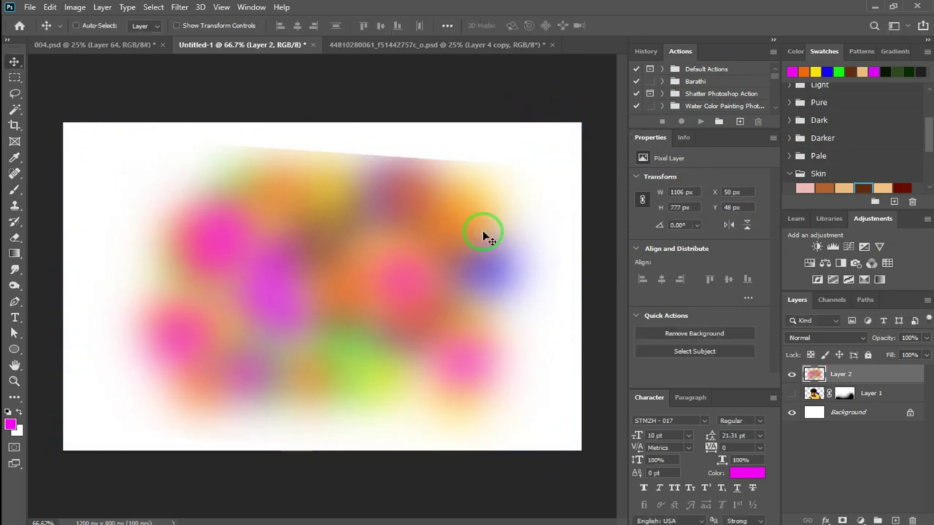
Load Chalk 36 pixels from Legacy Brushes > Default Brushes as the Smudge tool brush.
key(r)
right_click(309, 230)
scroll(416, 334, down, 1)
scroll(414, 339, down, 1)
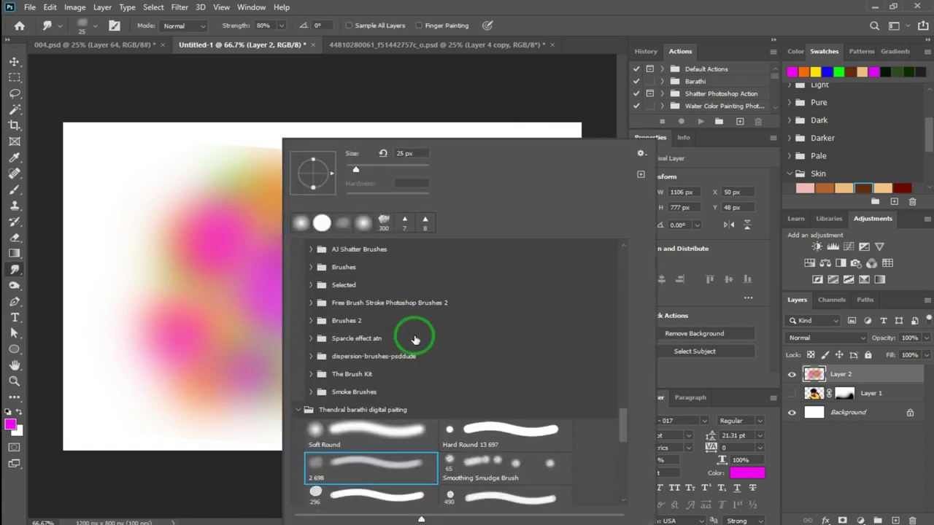
scroll(414, 339, up, 1)
scroll(415, 339, up, 1)
scroll(415, 339, up, 1)
scroll(414, 337, up, 1)
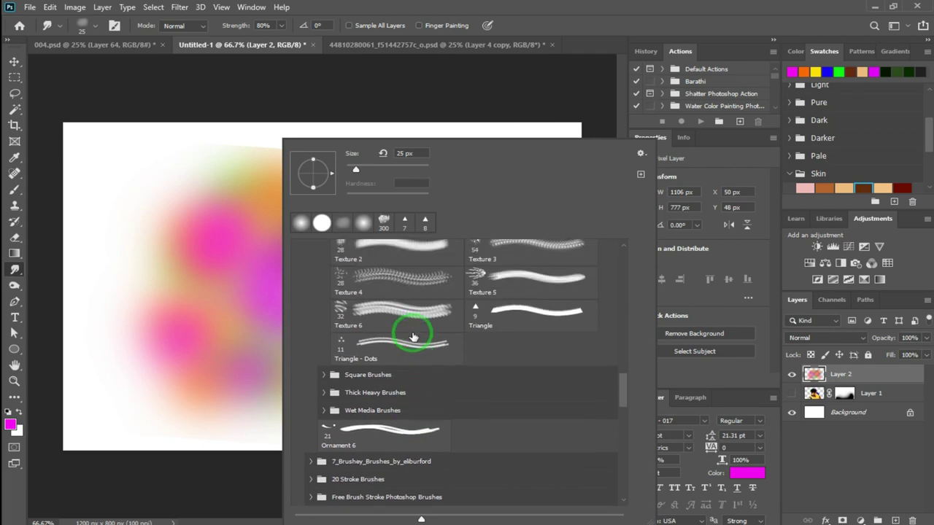
scroll(414, 337, up, 1)
scroll(411, 329, up, 2)
scroll(438, 371, up, 1)
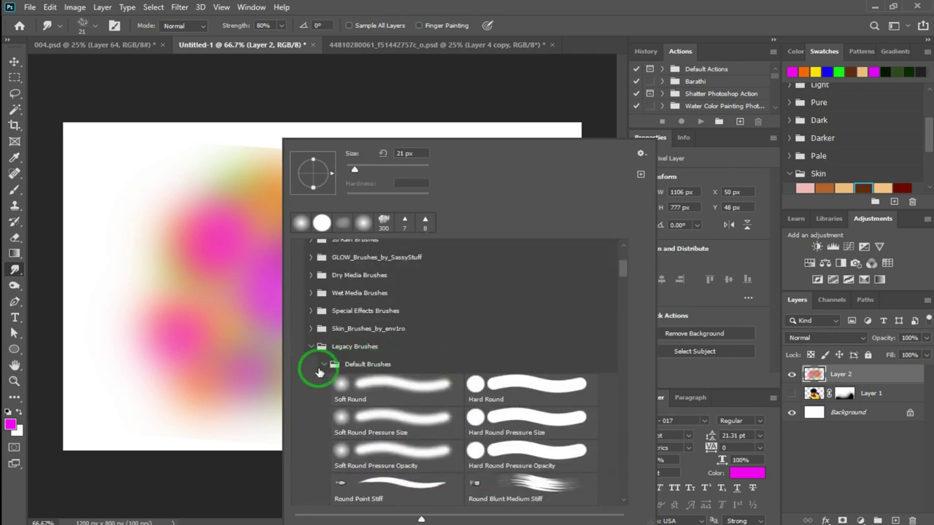
click(323, 365)
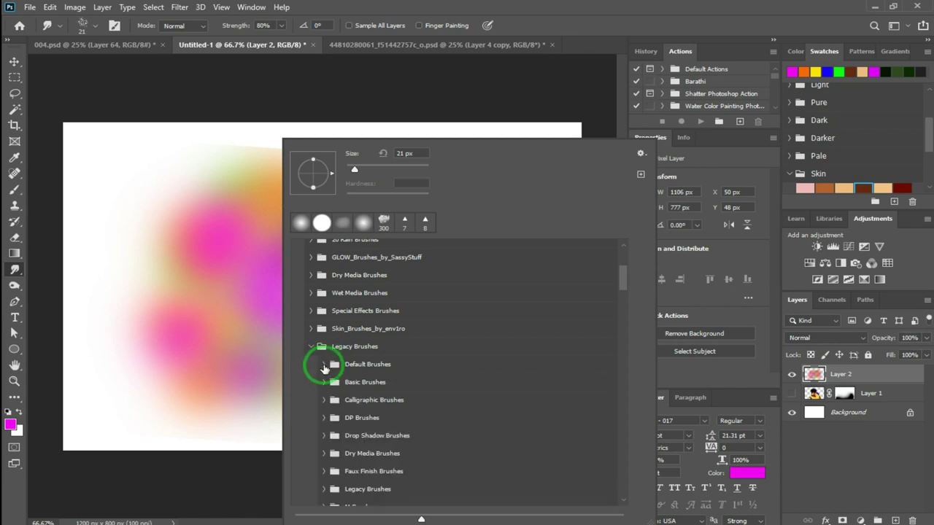
click(323, 365)
scroll(432, 394, down, 1)
scroll(435, 398, down, 1)
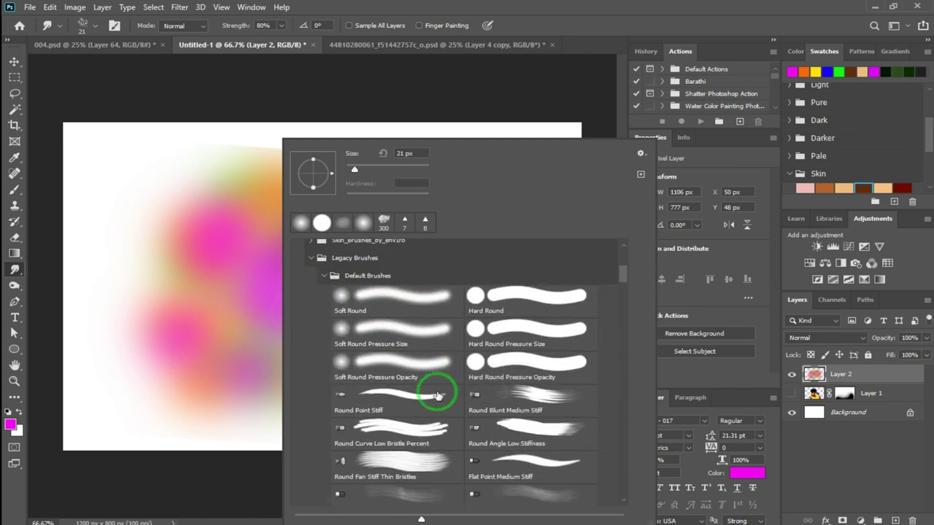
scroll(437, 400, down, 1)
scroll(440, 403, down, 1)
scroll(440, 403, down, 1)
scroll(440, 403, down, 1)
scroll(440, 404, down, 1)
scroll(440, 403, down, 1)
scroll(440, 404, down, 1)
scroll(440, 404, down, 1)
scroll(440, 404, down, 1)
scroll(440, 404, down, 1)
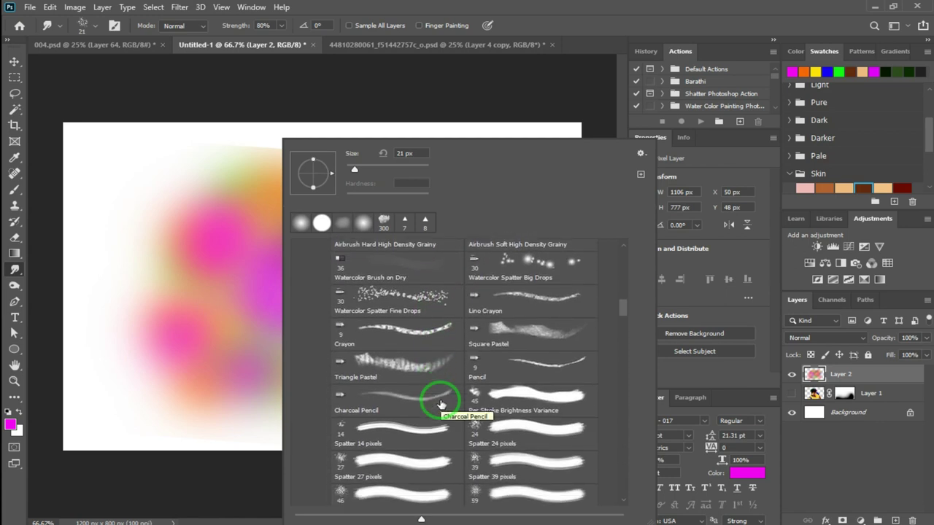
scroll(440, 403, down, 1)
scroll(442, 405, down, 1)
scroll(445, 408, down, 1)
scroll(451, 413, down, 1)
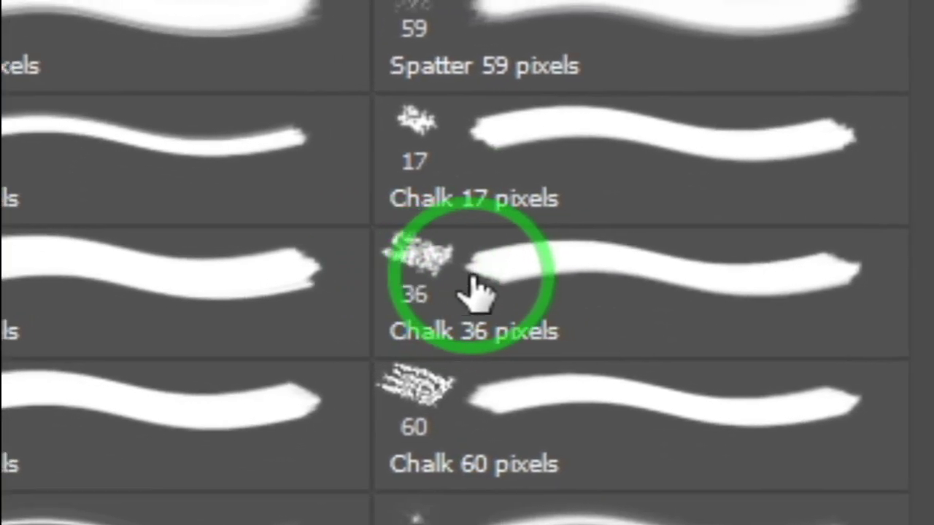
double_click(474, 281)
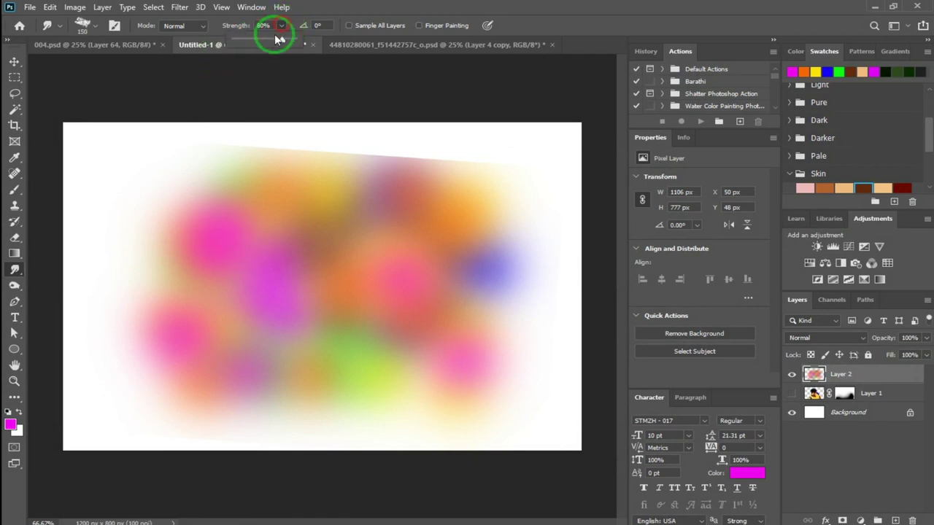
Smudge the blobs at 68% strength into streaks across the top, left, centre and lower-right.
mouse_move(189, 231)
mouse_down()
mouse_move(340, 158)
mouse_move(408, 163)
mouse_move(340, 244)
mouse_move(417, 209)
mouse_move(475, 200)
mouse_move(509, 167)
mouse_move(450, 279)
mouse_move(521, 214)
mouse_move(406, 365)
mouse_move(354, 343)
mouse_up()
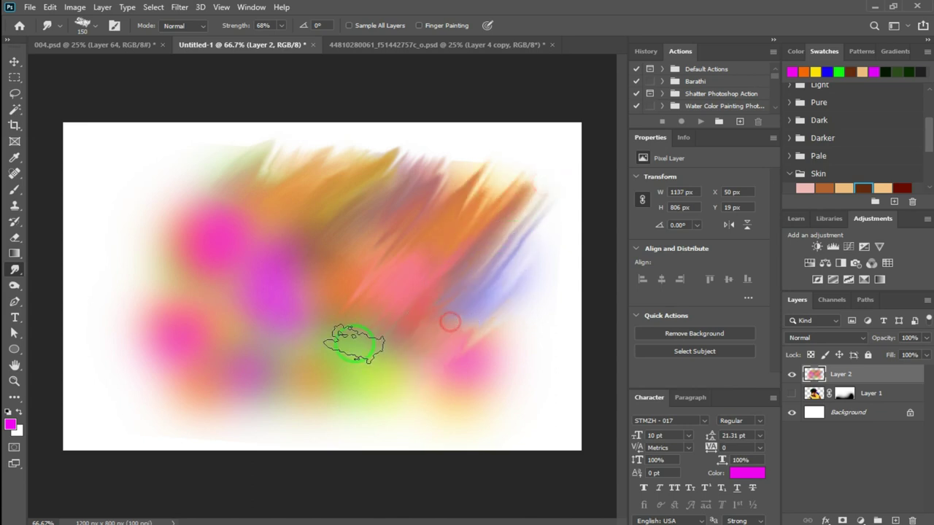
mouse_move(190, 389)
mouse_down()
mouse_move(210, 265)
mouse_move(183, 259)
mouse_move(190, 211)
mouse_move(125, 146)
mouse_move(276, 278)
mouse_up()
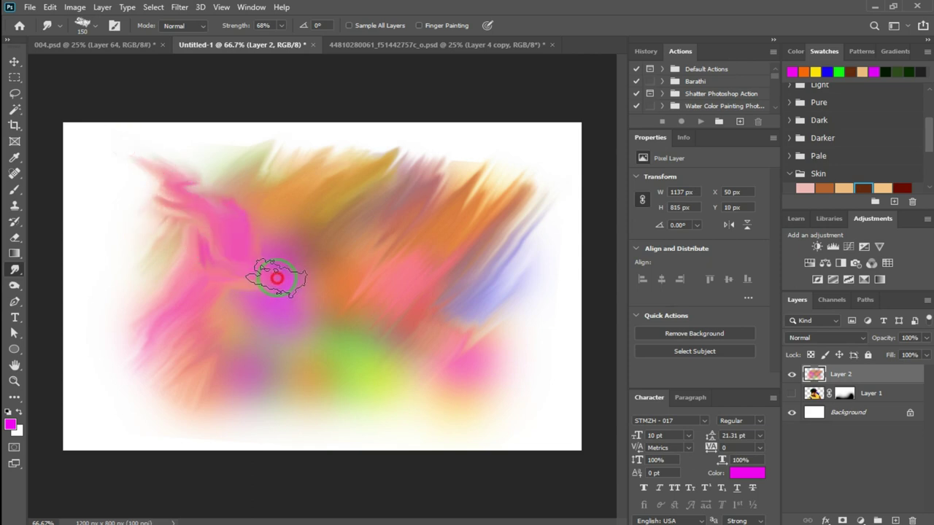
mouse_move(243, 334)
mouse_down()
mouse_move(375, 340)
mouse_move(333, 340)
mouse_move(267, 386)
mouse_move(502, 389)
mouse_move(497, 354)
mouse_move(309, 401)
mouse_move(358, 354)
mouse_move(346, 290)
mouse_move(265, 389)
mouse_move(142, 391)
mouse_move(298, 229)
mouse_move(226, 270)
mouse_move(95, 299)
mouse_up()
mouse_move(95, 300)
mouse_down()
mouse_move(219, 250)
mouse_move(239, 232)
mouse_move(323, 302)
mouse_move(183, 431)
mouse_up()
mouse_move(367, 314)
mouse_down()
mouse_move(384, 323)
mouse_move(396, 270)
mouse_move(323, 192)
mouse_move(433, 133)
mouse_move(427, 179)
mouse_move(446, 194)
mouse_move(483, 191)
mouse_move(397, 270)
mouse_move(432, 313)
mouse_move(318, 387)
mouse_move(264, 289)
mouse_move(350, 253)
mouse_move(313, 277)
mouse_move(442, 280)
mouse_move(430, 233)
mouse_move(398, 278)
mouse_up()
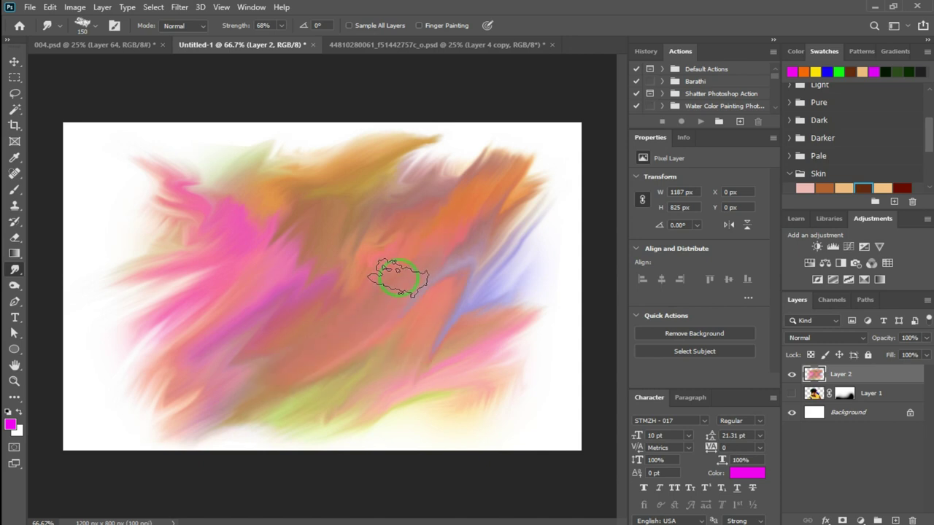
drag(425, 381, 598, 430)
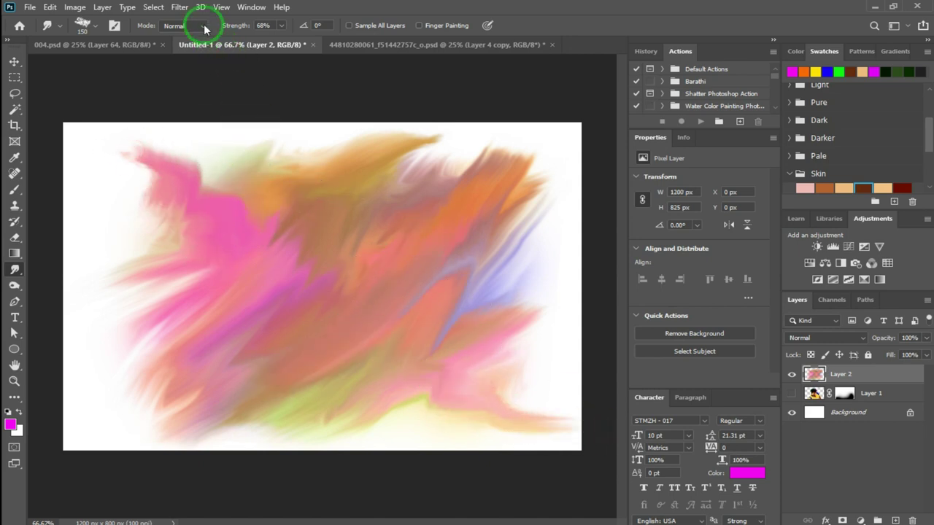
Apply a Motion Blur to Layer 2's smudged streaks at a 37° angle and 131 px distance.
click(180, 7)
mouse_move(219, 146)
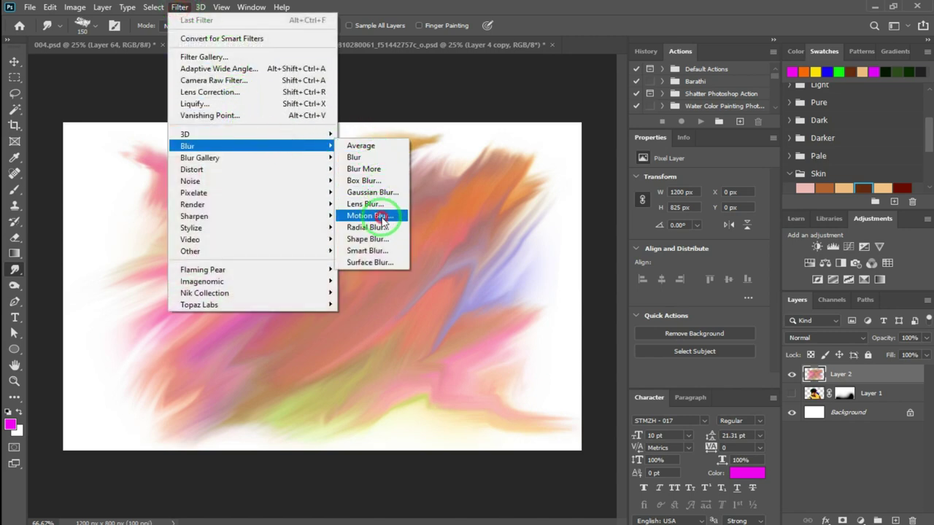
click(382, 219)
drag(451, 93, 665, 92)
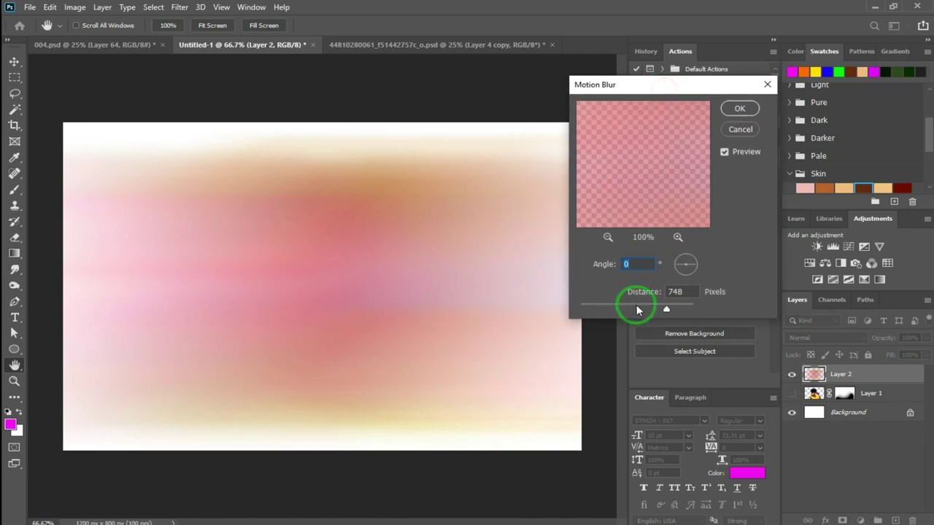
click(609, 311)
click(654, 293)
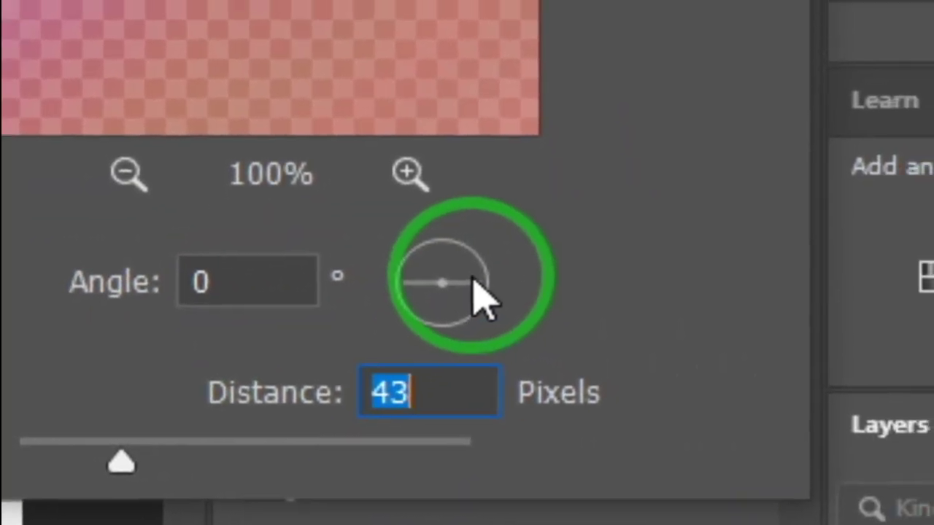
click(474, 279)
mouse_move(470, 277)
mouse_down()
mouse_move(471, 267)
mouse_move(474, 281)
mouse_move(482, 276)
mouse_up()
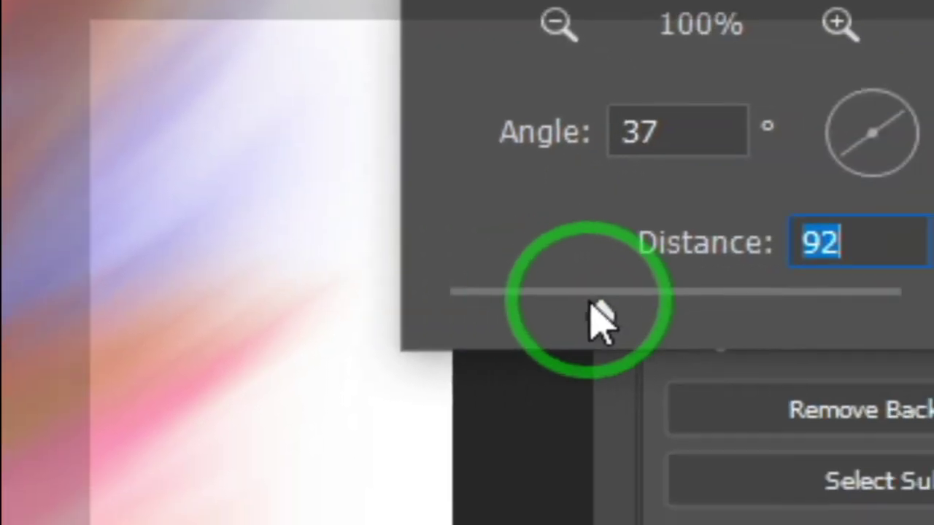
click(479, 286)
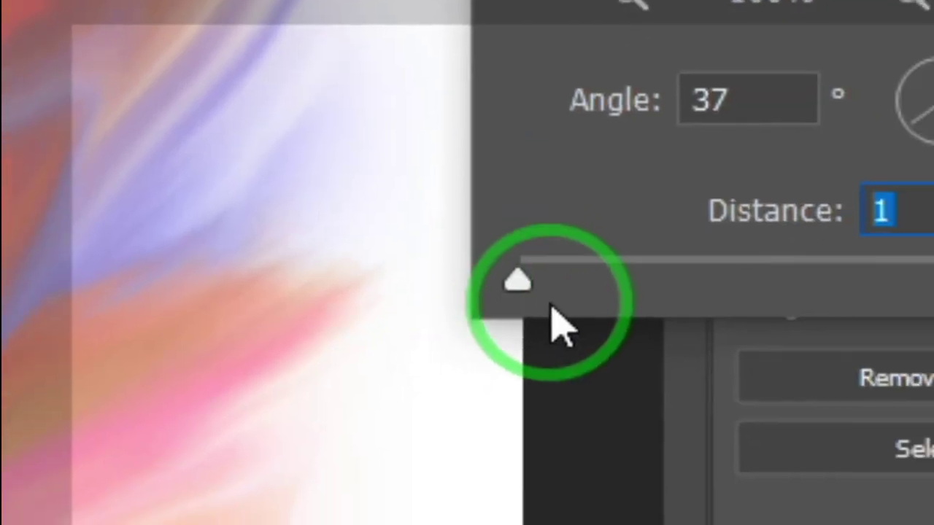
mouse_move(483, 274)
mouse_down()
mouse_move(490, 281)
mouse_move(470, 286)
mouse_up()
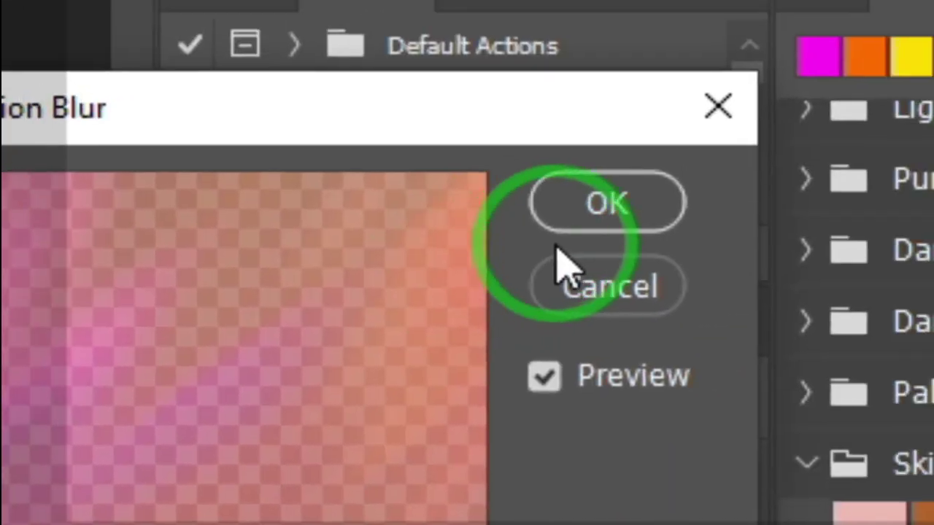
click(468, 270)
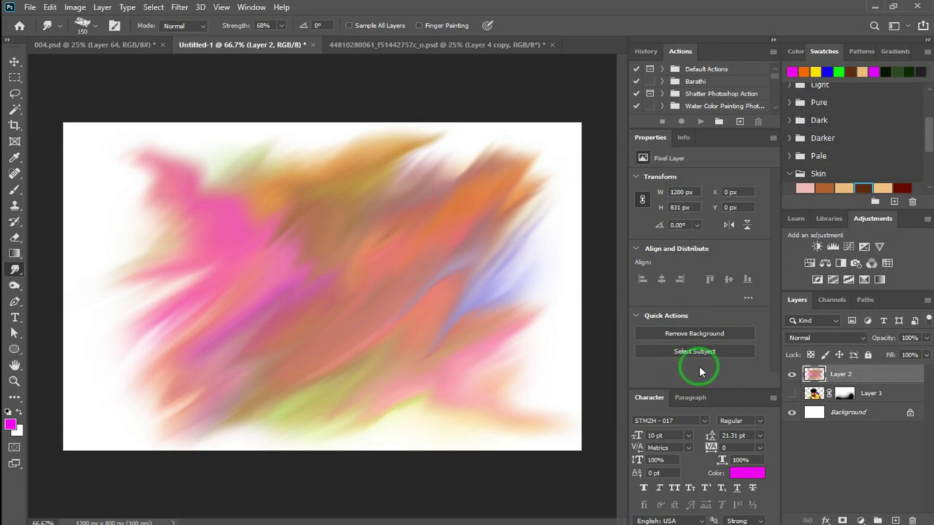
Hide Layer 2 and add a new empty Layer 3 for soft-brush painting.
click(793, 374)
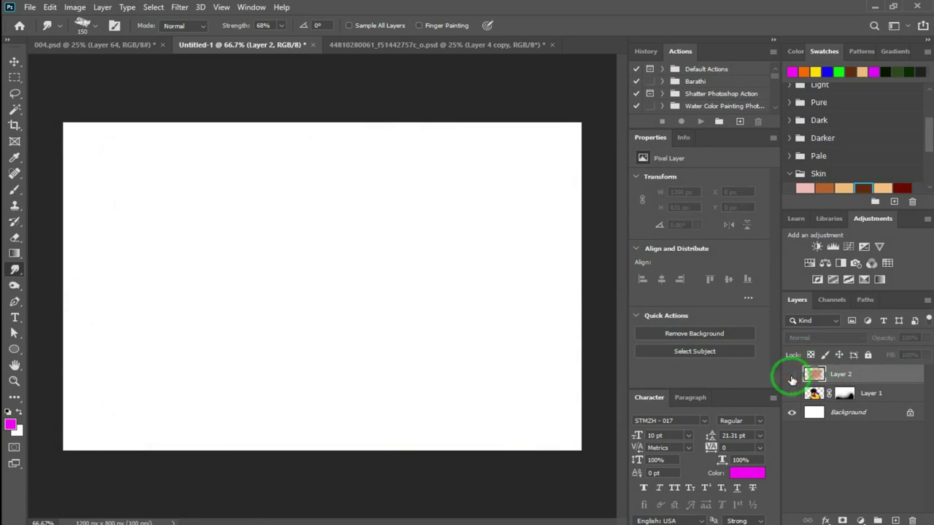
key(ctrl+shift+n)
key(Return)
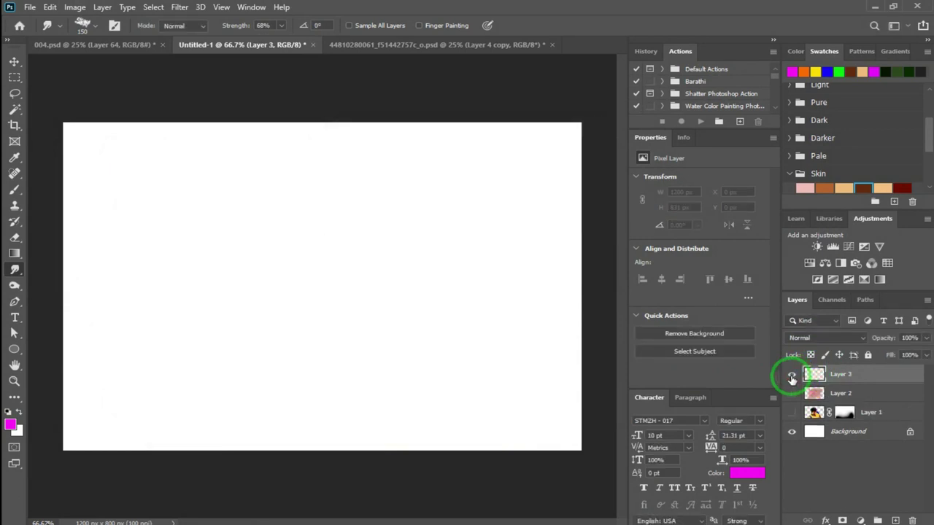
key(b)
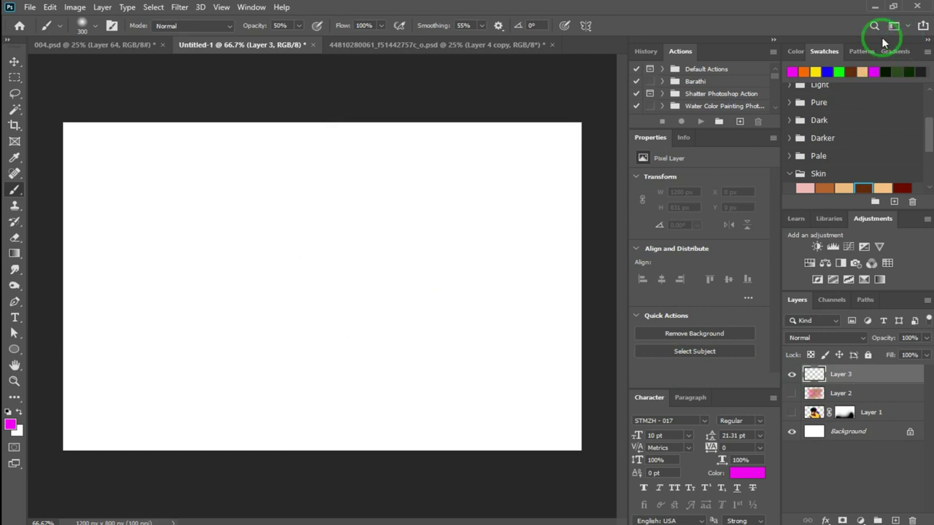
Paint soft orange, green and blue blobs across the canvas using Swatches colours.
click(805, 70)
drag(271, 267, 292, 191)
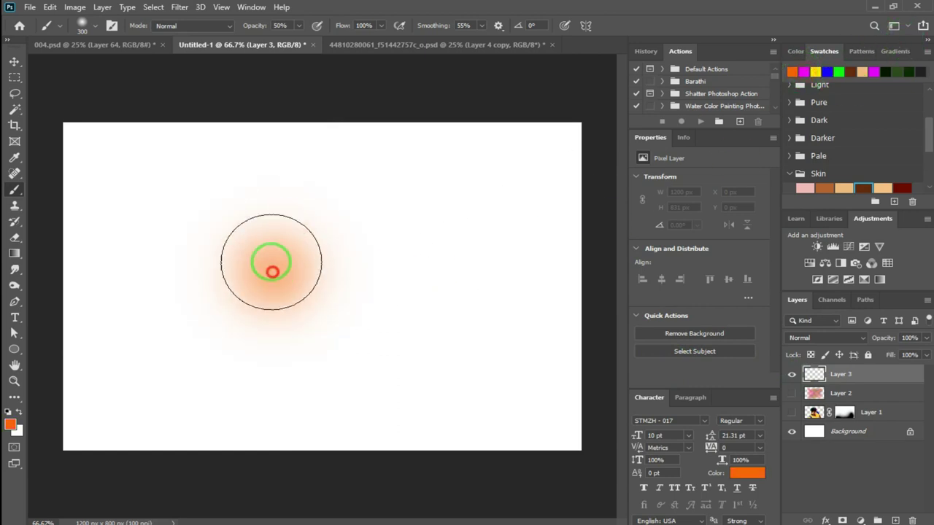
drag(411, 219, 406, 314)
drag(192, 371, 241, 394)
drag(263, 271, 330, 273)
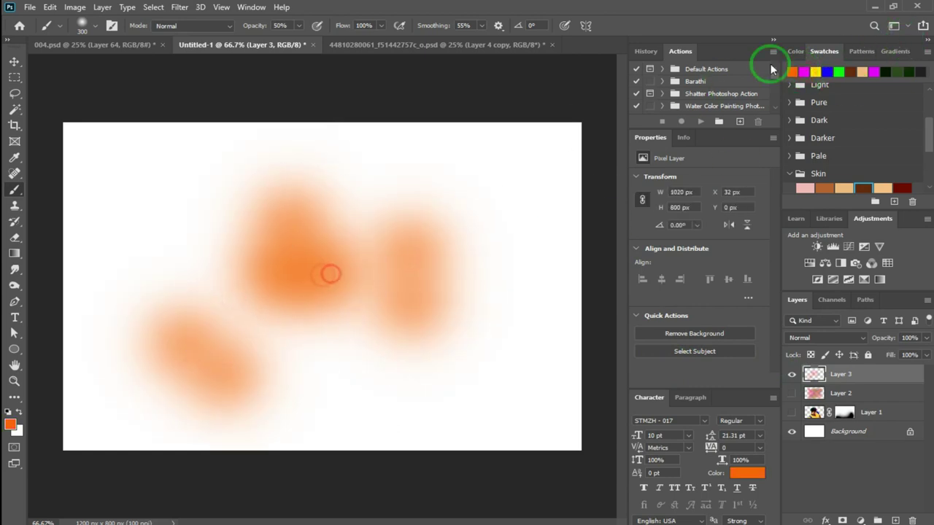
click(840, 71)
drag(336, 314, 312, 341)
drag(343, 175, 357, 226)
drag(219, 219, 191, 242)
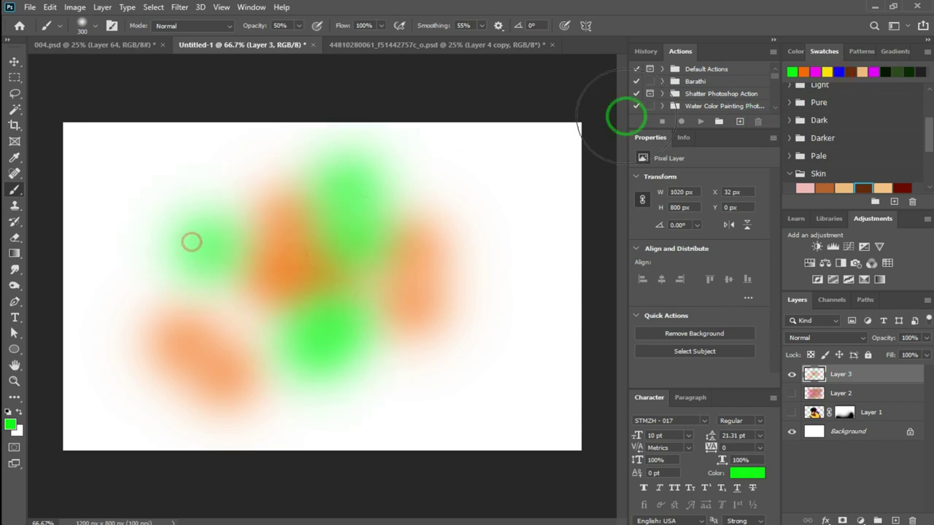
click(845, 71)
mouse_move(208, 323)
mouse_down()
mouse_move(250, 358)
mouse_move(463, 226)
mouse_move(413, 207)
mouse_up()
Layer soft magenta, dark brown and peach strokes over the earlier colours.
click(874, 71)
mouse_move(409, 167)
mouse_down()
mouse_move(219, 197)
mouse_move(358, 382)
mouse_move(338, 333)
mouse_move(377, 387)
mouse_up()
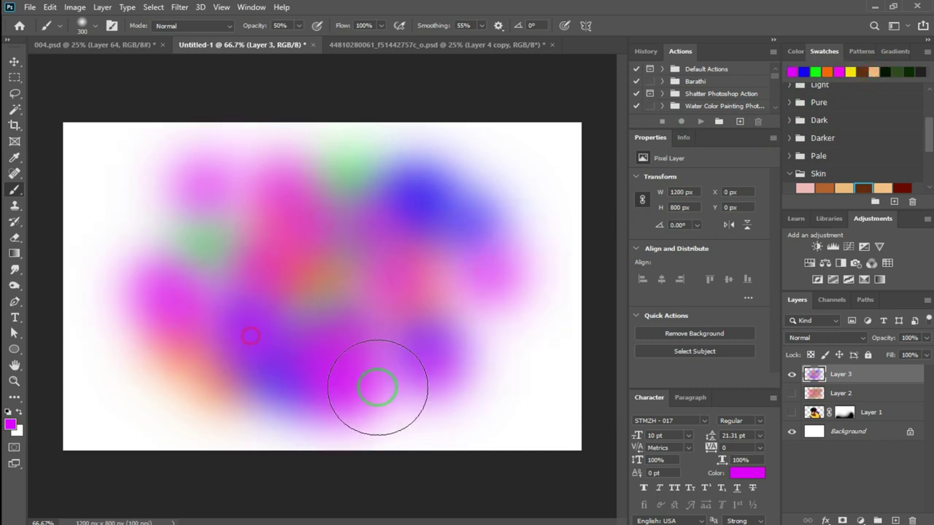
click(862, 72)
mouse_move(394, 270)
mouse_down()
mouse_move(277, 308)
mouse_move(365, 382)
mouse_move(357, 209)
mouse_move(259, 273)
mouse_move(246, 200)
mouse_move(389, 226)
mouse_up()
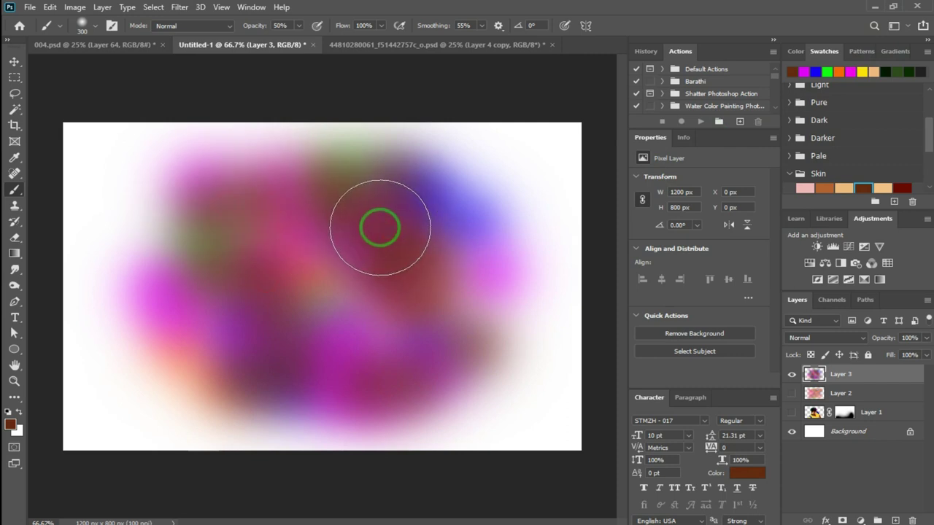
click(876, 71)
drag(246, 214, 277, 200)
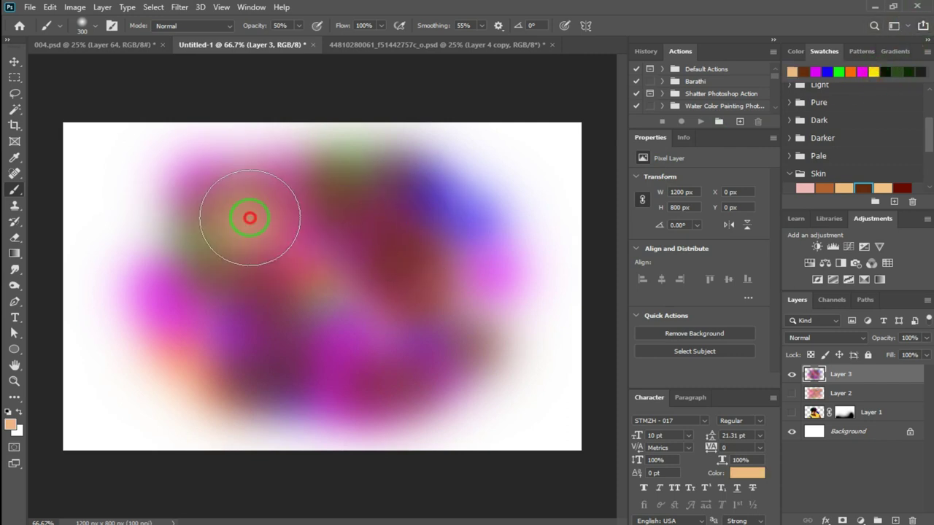
mouse_move(320, 391)
mouse_down()
mouse_move(431, 192)
mouse_move(479, 264)
mouse_up()
drag(374, 314, 336, 261)
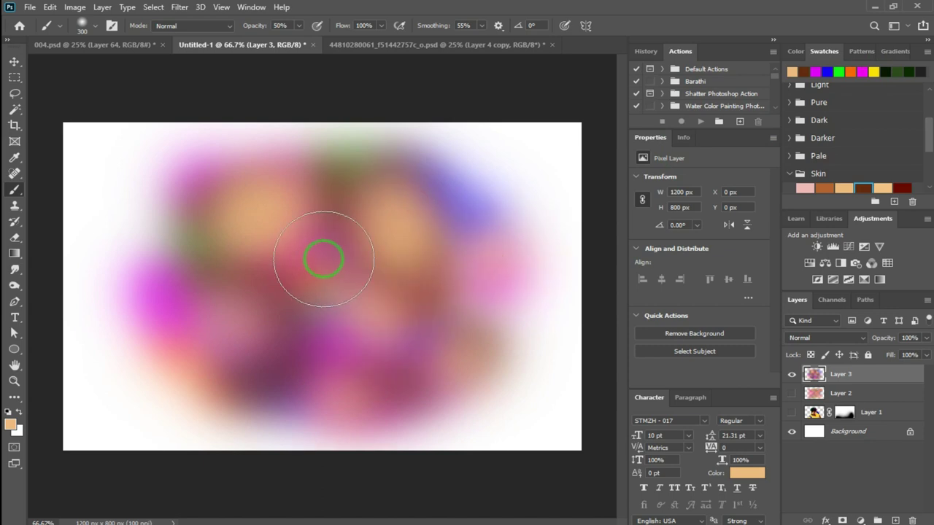
Set the Smudge tool's tip to the Scattered Roses special effect brush.
key(r)
right_click(294, 246)
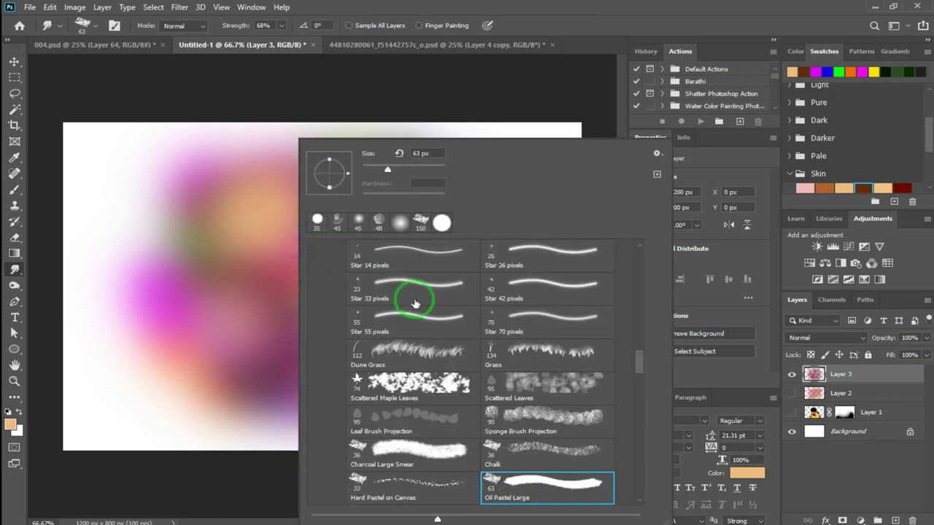
scroll(415, 282, up, 2)
scroll(415, 282, up, 2)
scroll(415, 285, up, 2)
scroll(416, 289, up, 2)
scroll(415, 289, up, 2)
scroll(415, 289, up, 2)
scroll(414, 291, up, 2)
scroll(413, 292, up, 2)
scroll(412, 290, up, 2)
scroll(412, 289, up, 2)
scroll(411, 288, up, 2)
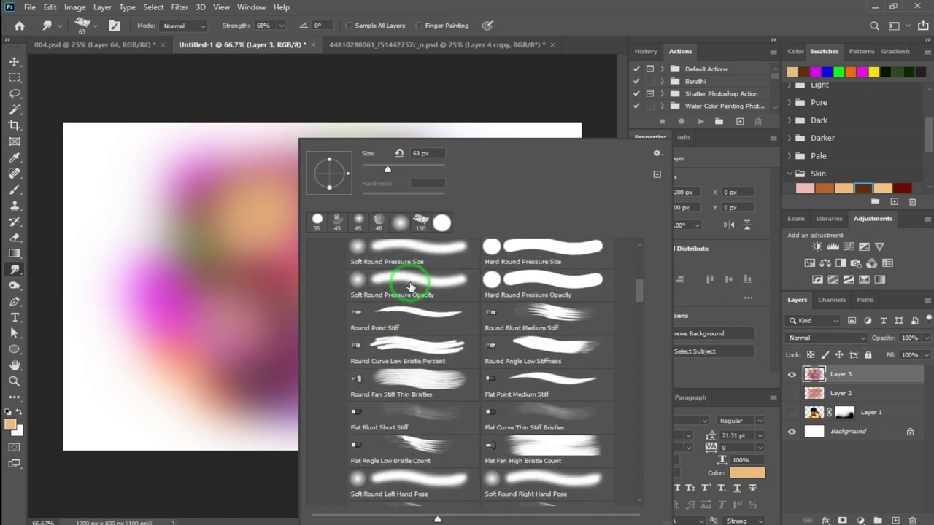
scroll(411, 286, up, 2)
scroll(411, 287, up, 2)
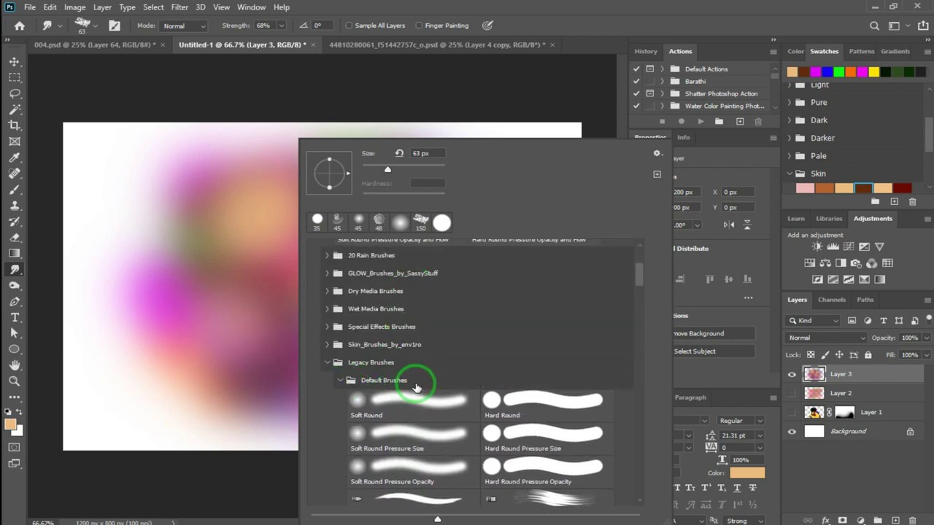
scroll(418, 382, down, 1)
drag(640, 280, 637, 410)
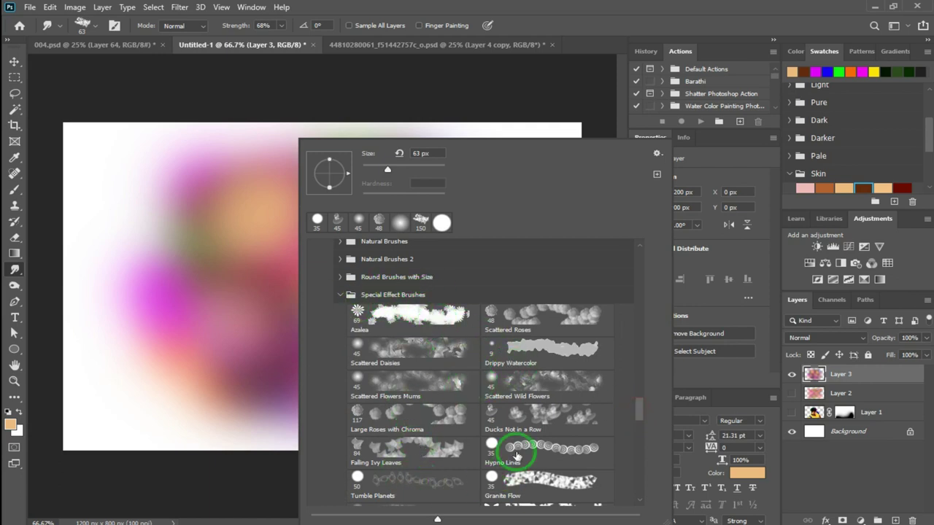
scroll(503, 438, down, 1)
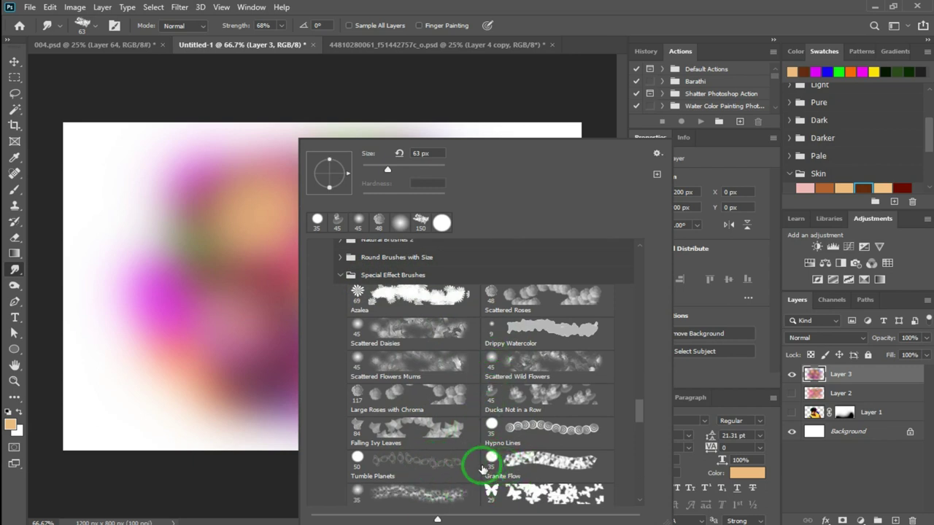
scroll(481, 470, down, 1)
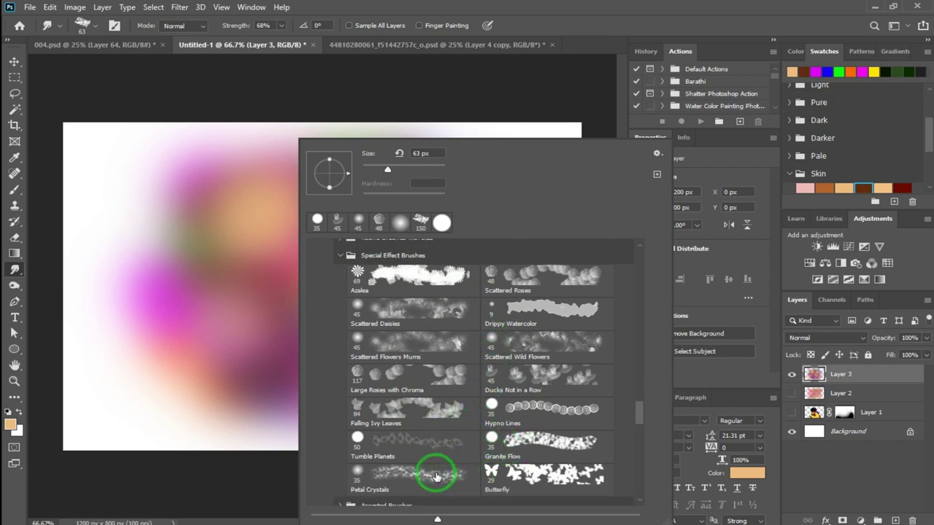
scroll(445, 452, down, 1)
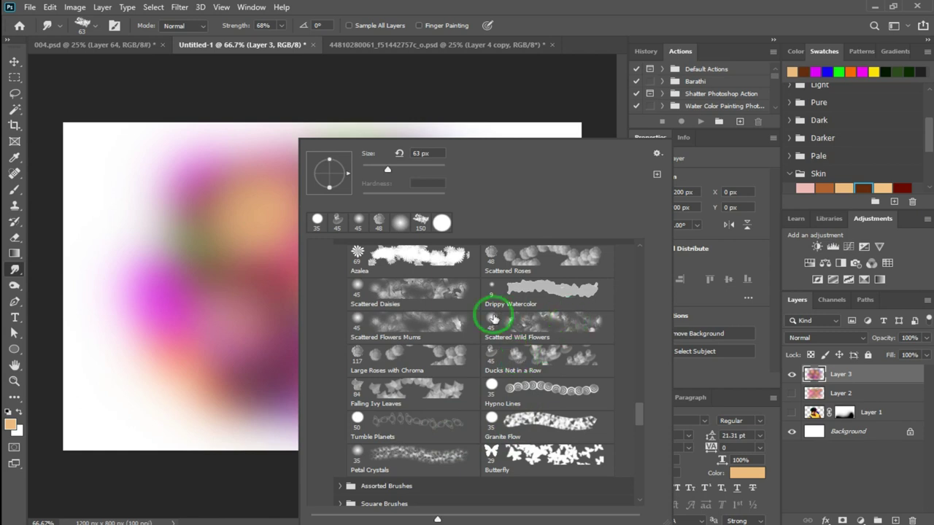
scroll(538, 312, up, 1)
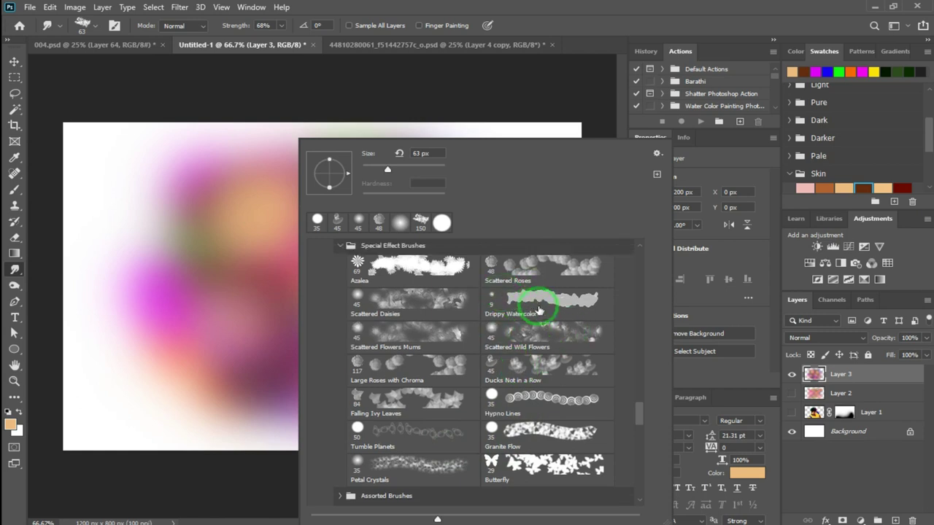
double_click(510, 272)
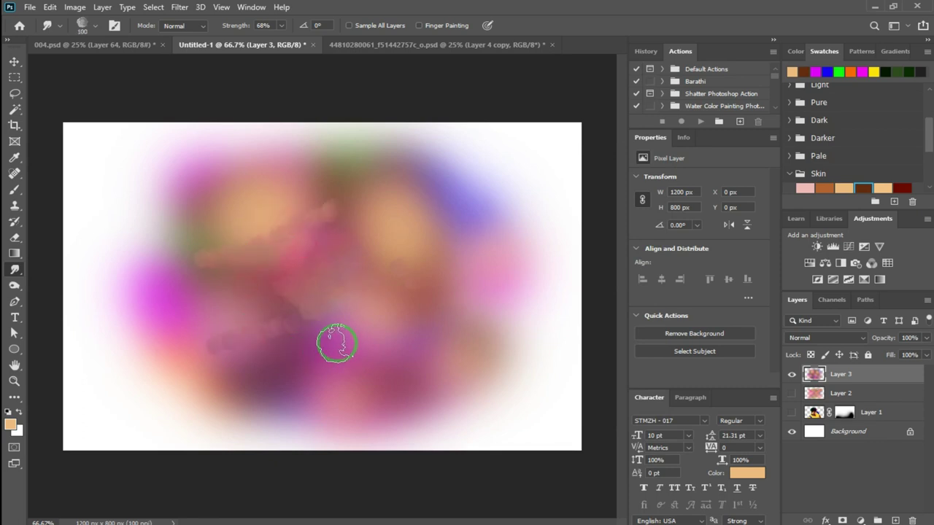
Smudge the blurred colours across the centre, upper left and right into textured dabs.
drag(413, 239, 402, 302)
mouse_move(260, 198)
mouse_down()
mouse_move(281, 216)
mouse_move(254, 341)
mouse_up()
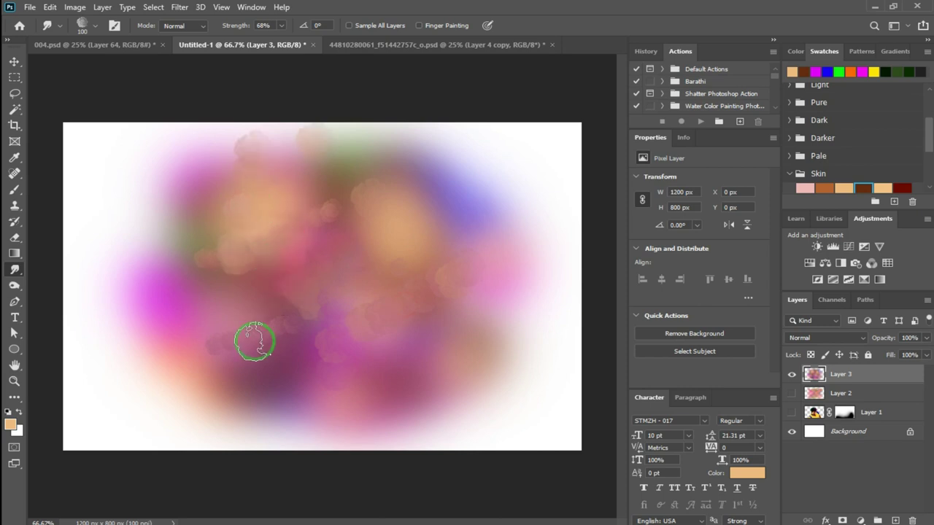
mouse_move(296, 250)
mouse_down()
mouse_move(348, 323)
mouse_move(246, 292)
mouse_move(392, 277)
mouse_move(439, 315)
mouse_move(327, 348)
mouse_up()
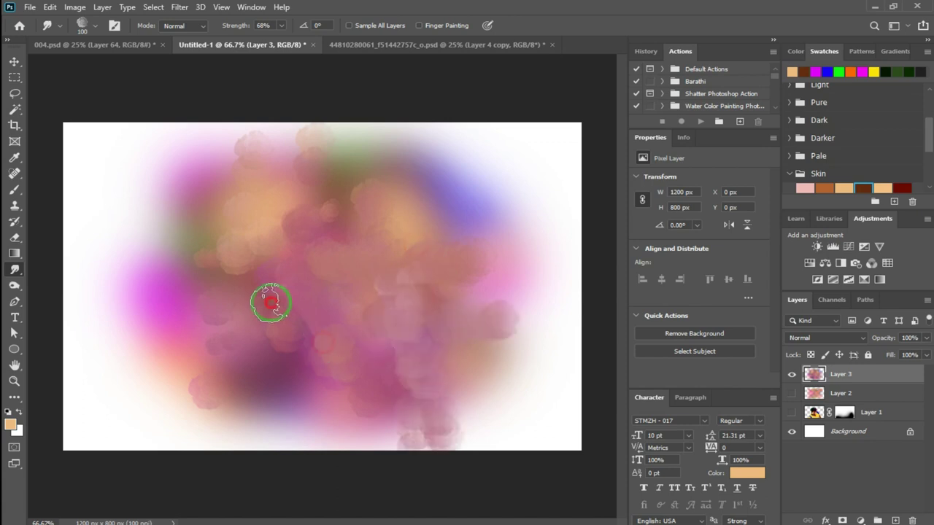
right_click(368, 252)
Switch to the Scattered Flowers Mums tip and smear paint across the upper and middle canvas.
click(504, 335)
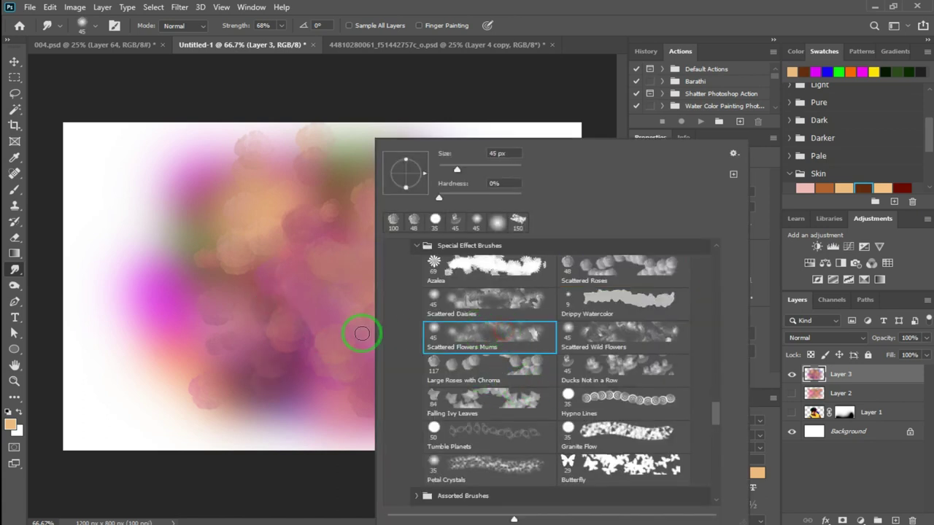
click(198, 321)
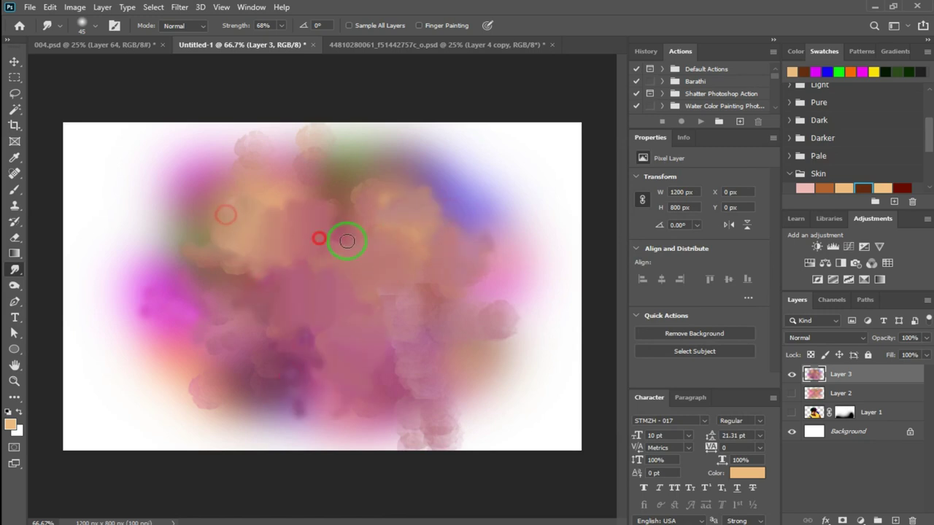
right_click(368, 259)
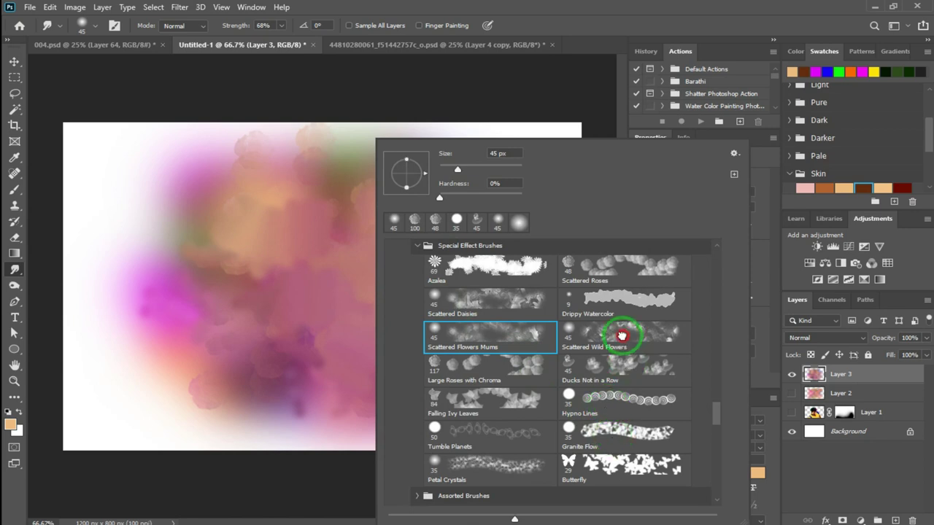
double_click(622, 336)
mouse_move(326, 229)
mouse_down()
mouse_move(396, 334)
mouse_move(219, 265)
mouse_move(428, 287)
mouse_move(378, 336)
mouse_up()
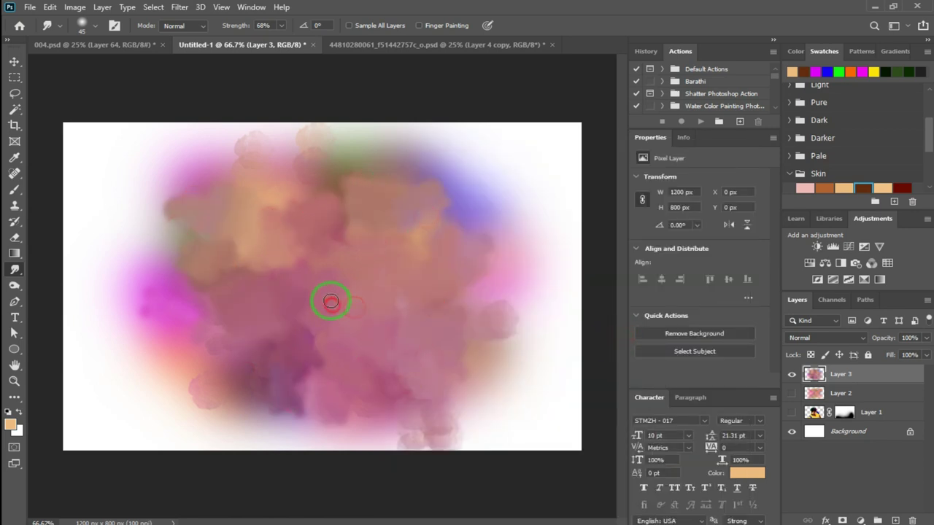
Load the 300 px cloud brush from the custom digital painting set as the smudge tip.
right_click(332, 239)
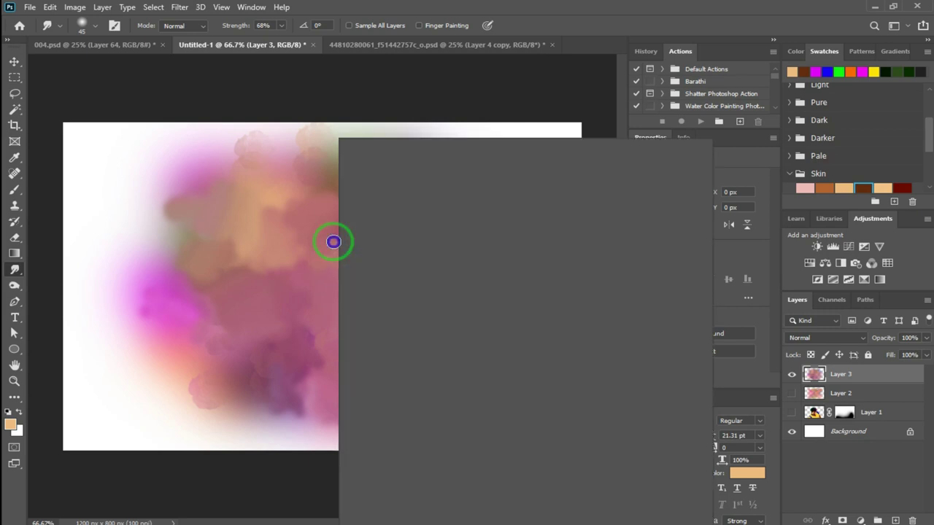
click(380, 246)
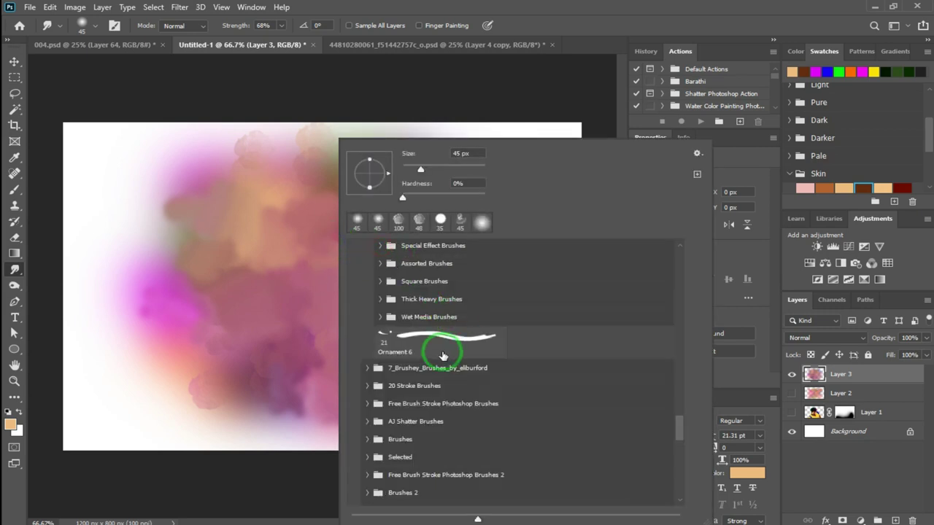
scroll(442, 355, down, 2)
mouse_move(677, 433)
mouse_down()
mouse_move(683, 491)
mouse_move(697, 507)
mouse_up()
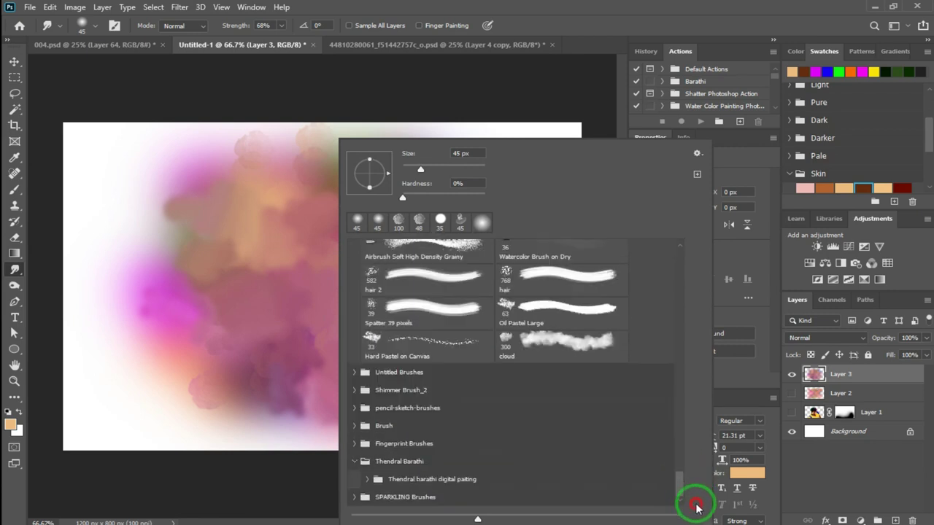
click(369, 480)
scroll(444, 428, down, 5)
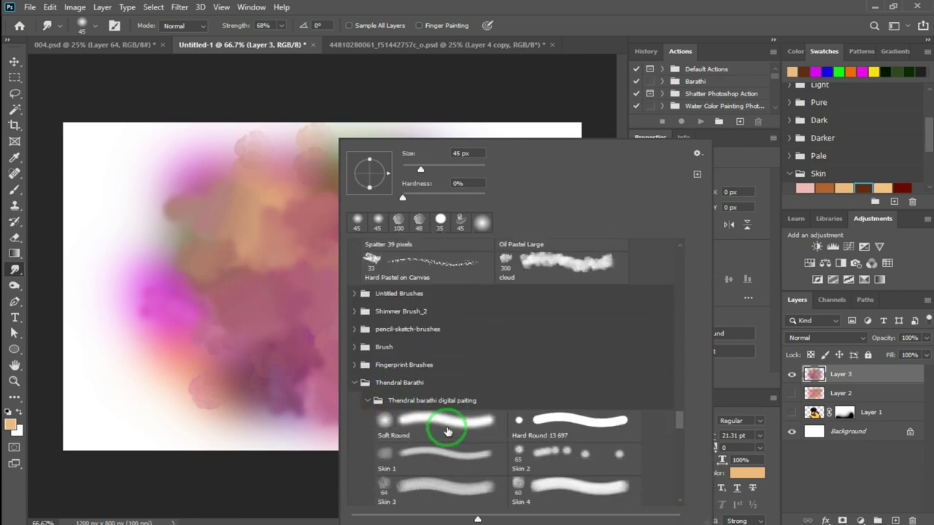
drag(677, 428, 683, 470)
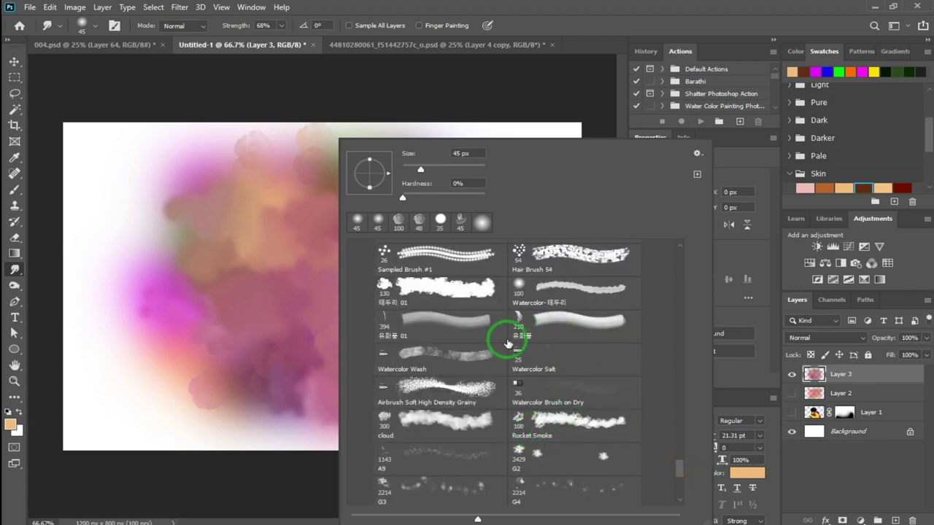
scroll(438, 324, up, 1)
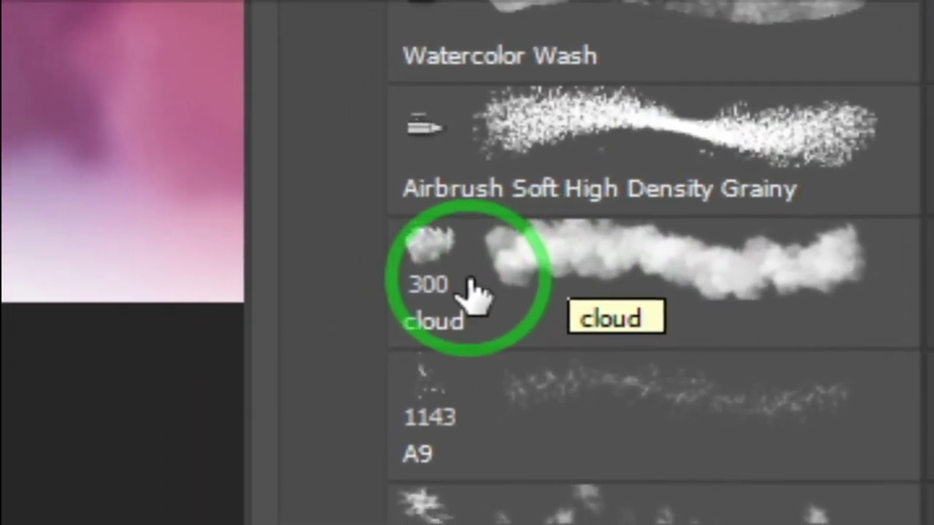
click(482, 274)
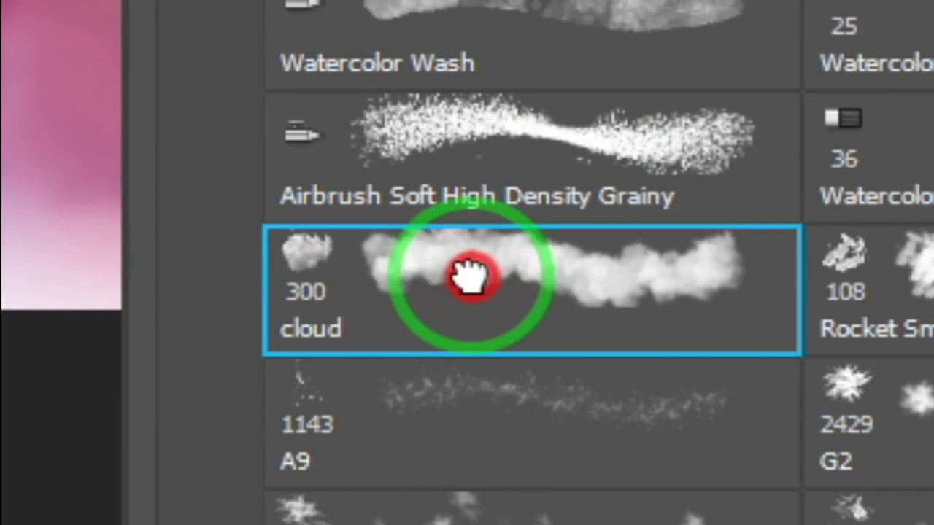
click(467, 265)
Smudge cloud texture through the colour mass with a slightly smaller cloud brush.
click(497, 271)
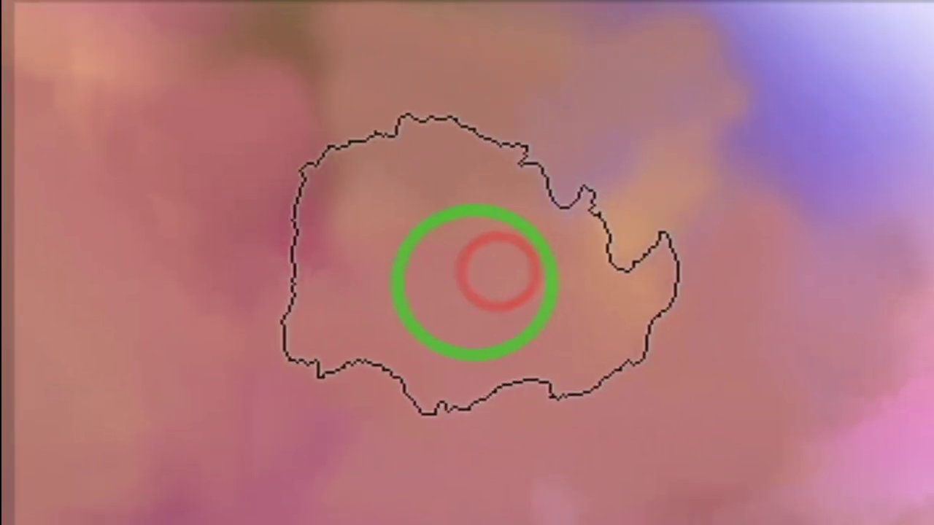
key(bracketleft)
key(bracketleft)
key(bracketleft)
drag(453, 306, 425, 234)
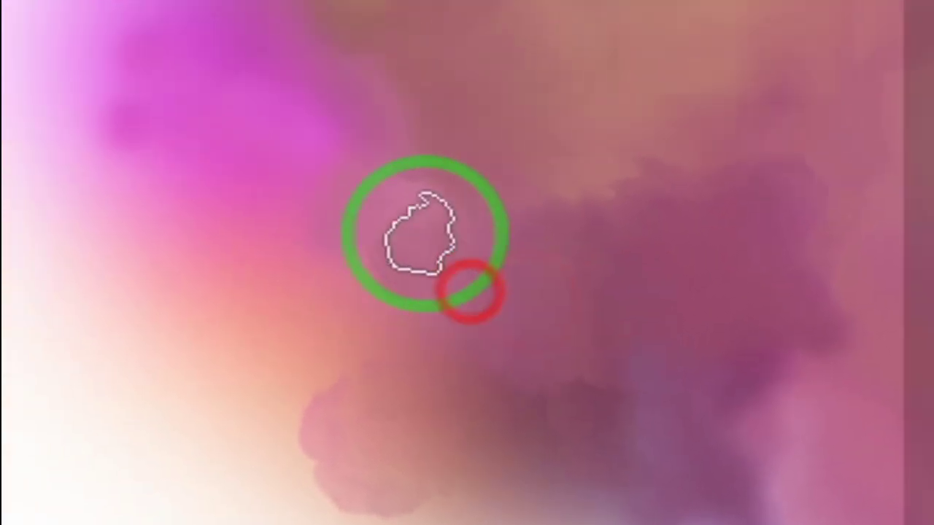
mouse_move(470, 292)
mouse_down()
mouse_move(478, 412)
mouse_move(416, 234)
mouse_move(371, 250)
mouse_move(470, 321)
mouse_move(445, 381)
mouse_move(285, 188)
mouse_move(421, 213)
mouse_move(515, 257)
mouse_move(442, 294)
mouse_move(394, 298)
mouse_move(455, 307)
mouse_move(473, 227)
mouse_move(455, 188)
mouse_move(515, 248)
mouse_move(383, 410)
mouse_move(433, 265)
mouse_move(475, 236)
mouse_move(483, 246)
mouse_move(454, 261)
mouse_up()
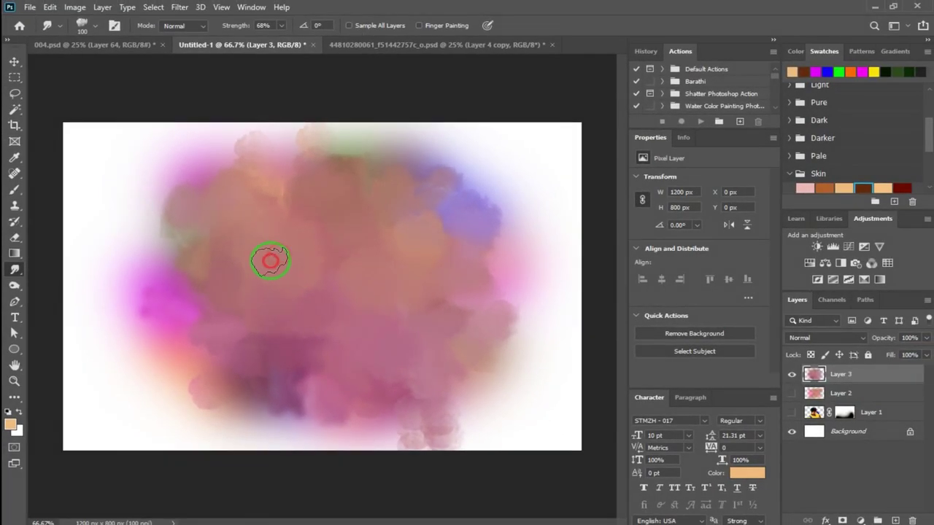
Make magenta cf4ec4 sampled from the canvas the foreground colour, then smudge the lower middle.
click(17, 425)
click(181, 298)
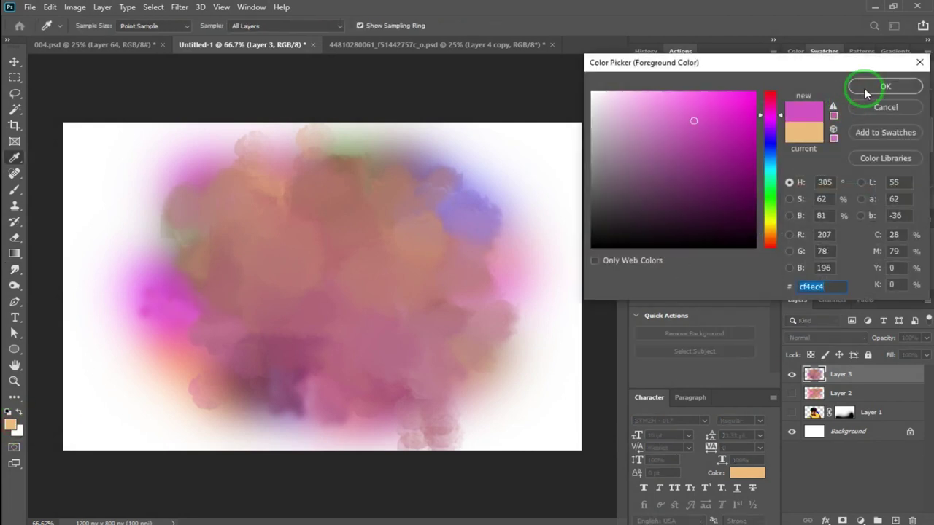
click(866, 93)
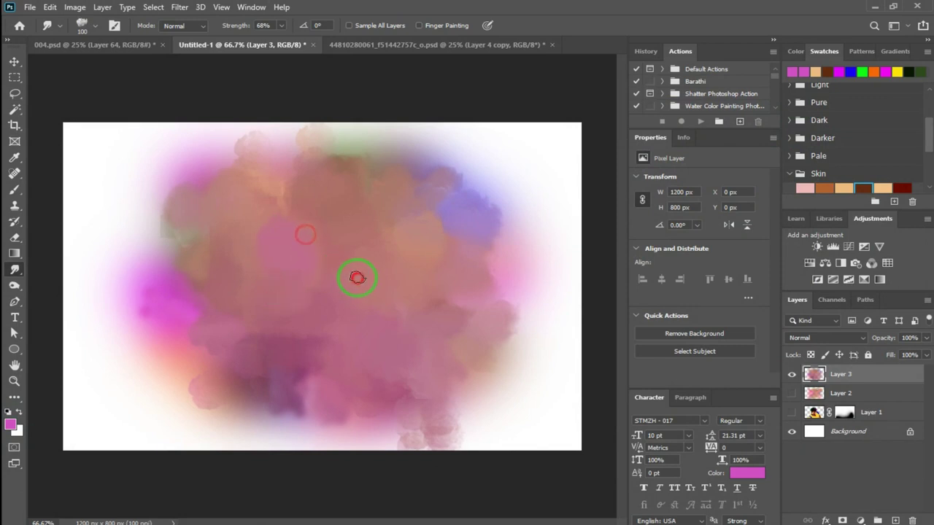
drag(228, 392, 295, 356)
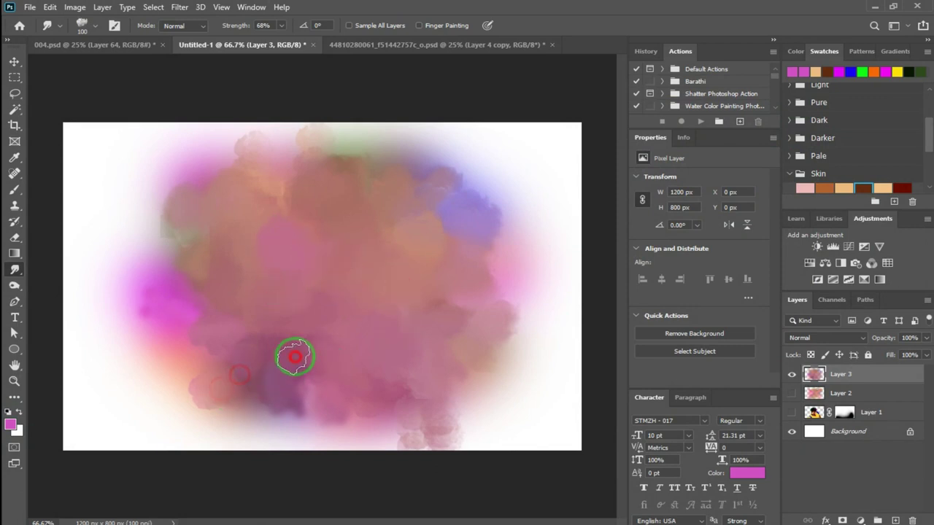
drag(276, 316, 328, 295)
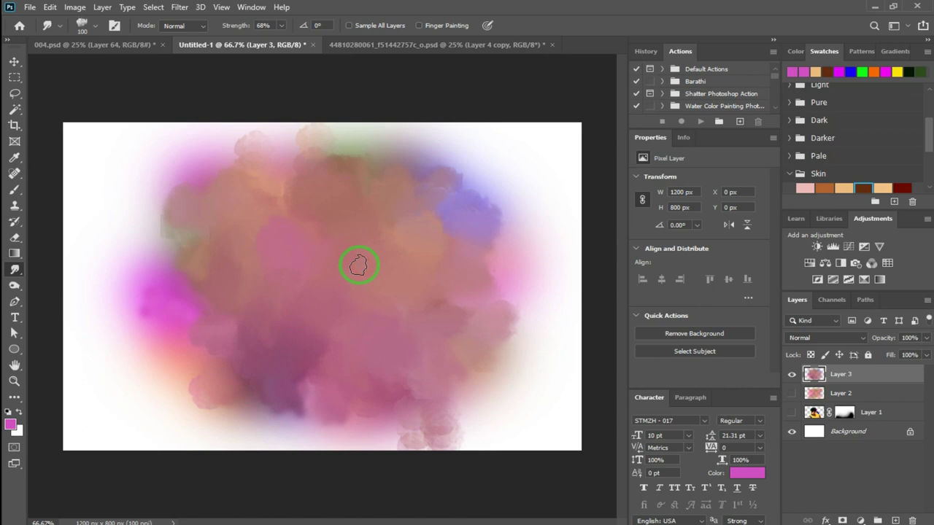
key(v)
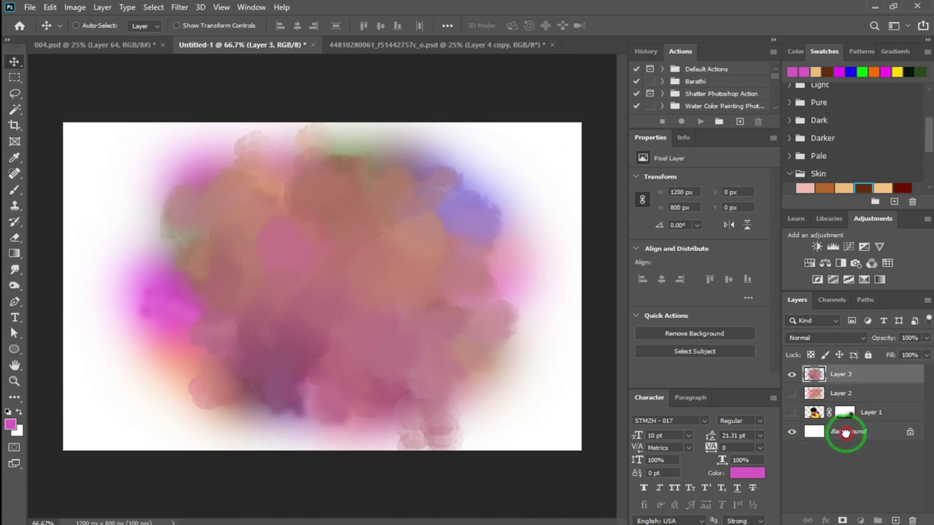
Fill the Background with black, show the portrait layer and move Layer 3 beneath it.
click(845, 434)
key(d)
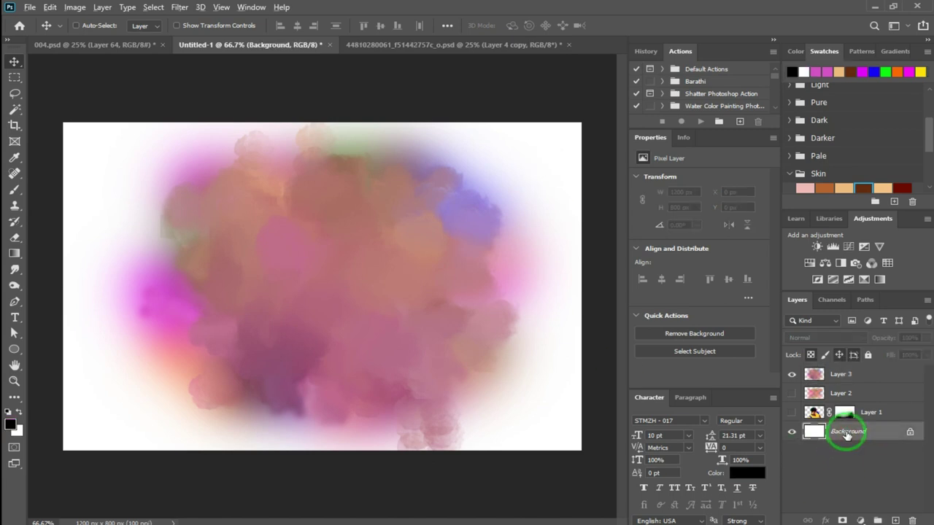
key(alt+BackSpace)
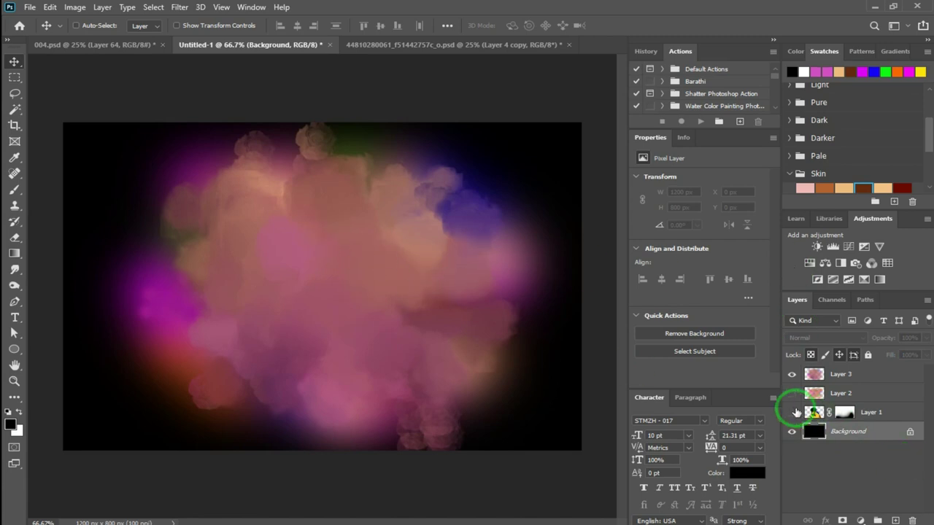
click(793, 413)
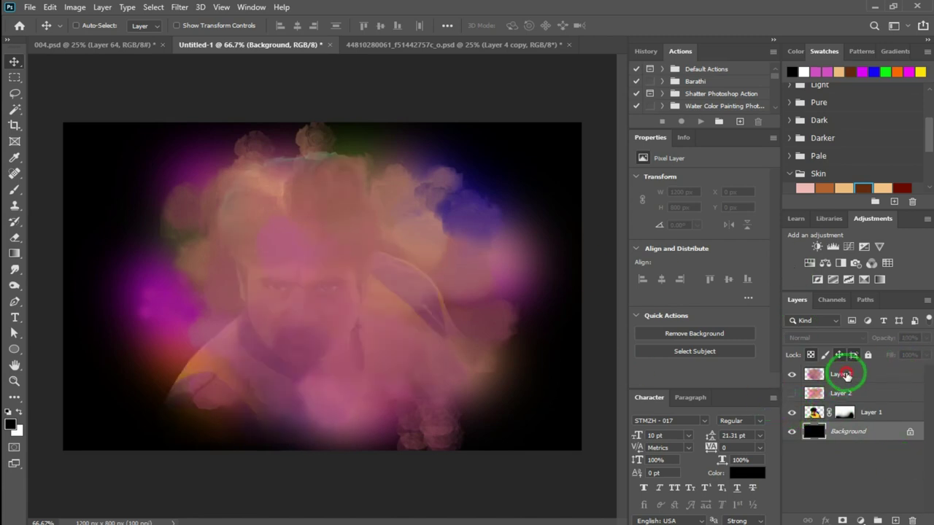
click(846, 376)
key(ctrl+bracketleft)
key(ctrl+bracketleft)
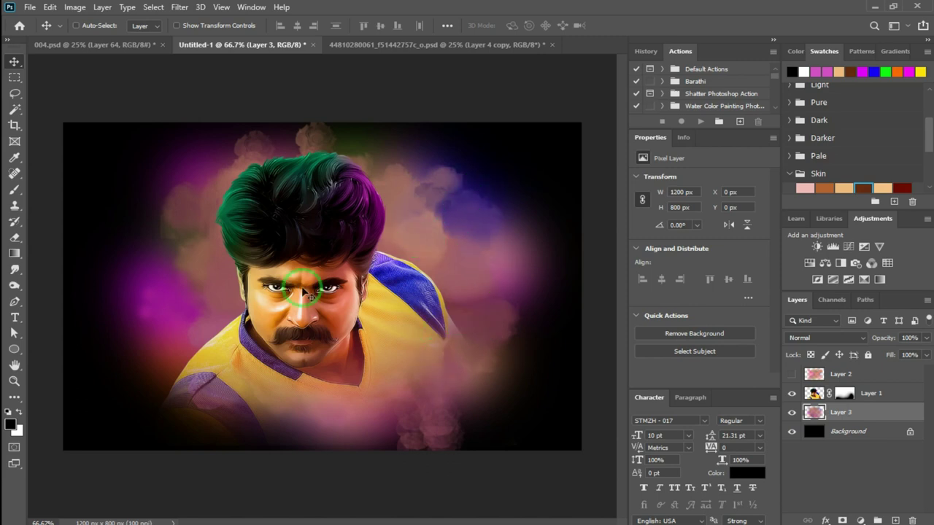
Erase the magenta smoke at lower left with a 600 px eraser at 30% opacity.
key(e)
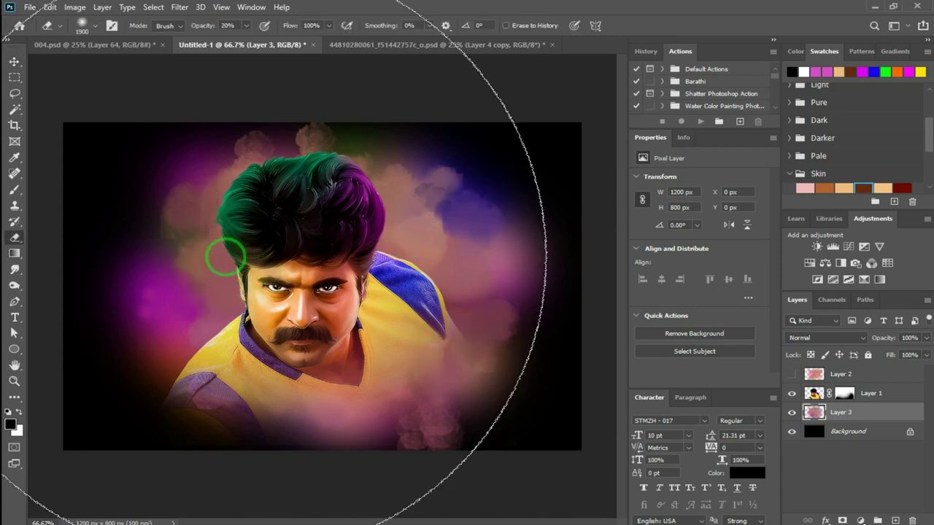
key(bracketleft)
key(bracketleft)
key(bracketleft)
key(bracketleft)
key(bracketleft)
key(bracketleft)
key(bracketleft)
key(bracketleft)
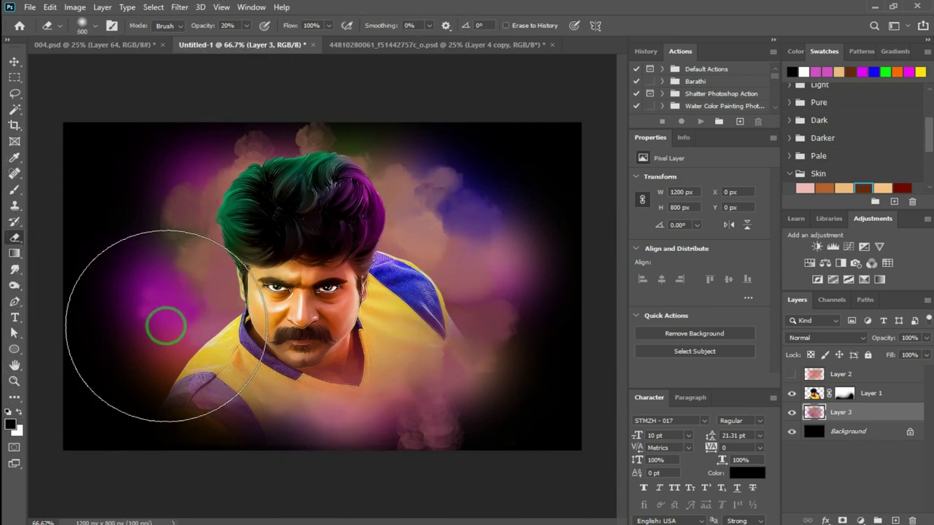
key(3)
mouse_move(146, 344)
mouse_down()
mouse_move(141, 367)
mouse_move(523, 356)
mouse_move(463, 183)
mouse_move(547, 286)
mouse_move(469, 457)
mouse_move(410, 165)
mouse_move(476, 307)
mouse_move(261, 461)
mouse_move(181, 287)
mouse_move(228, 197)
mouse_move(314, 291)
mouse_up()
key(v)
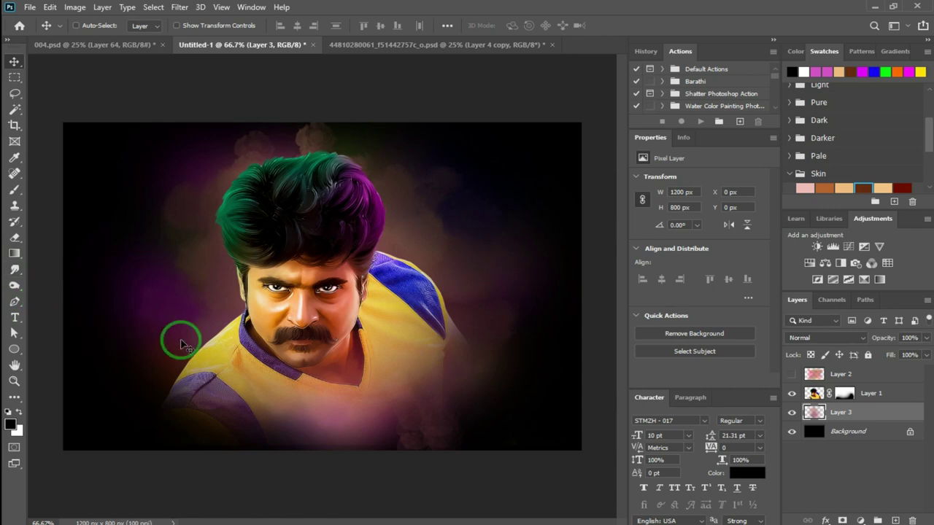
Paint soft blue glows right of the head and shoulder and yellow left, sampled from the jersey.
key(i)
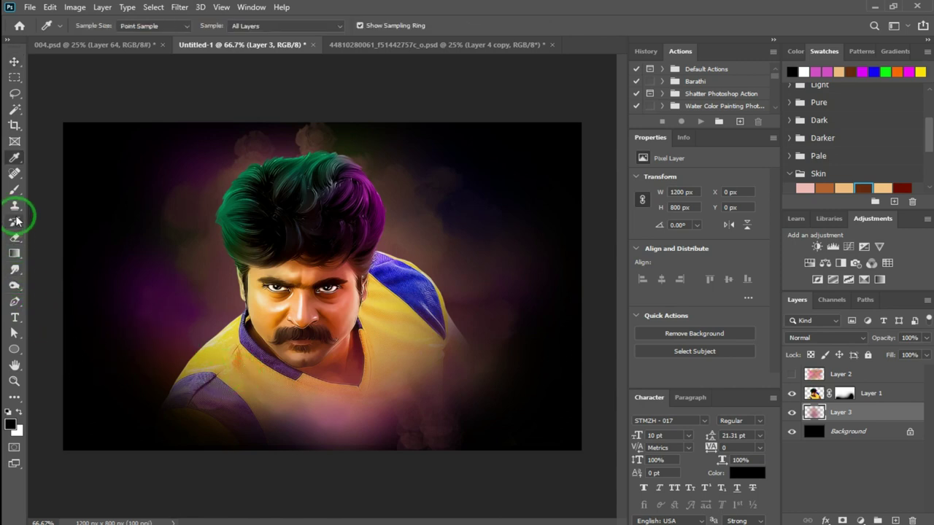
click(15, 189)
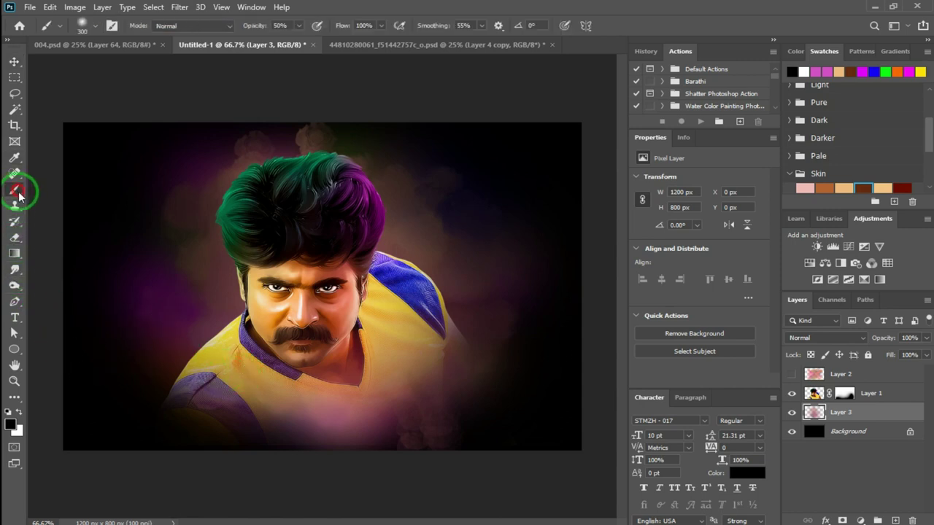
alt+click(414, 283)
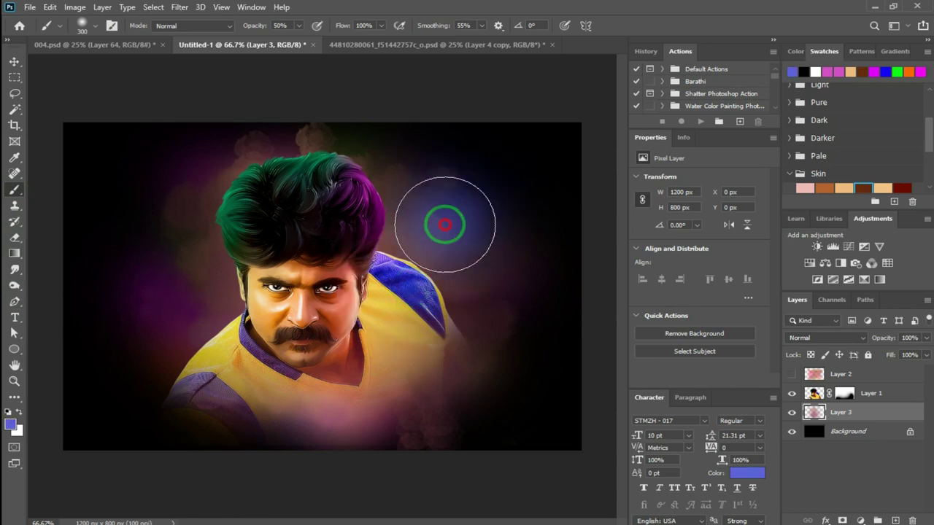
drag(442, 219, 475, 219)
drag(477, 272, 399, 315)
alt+click(384, 314)
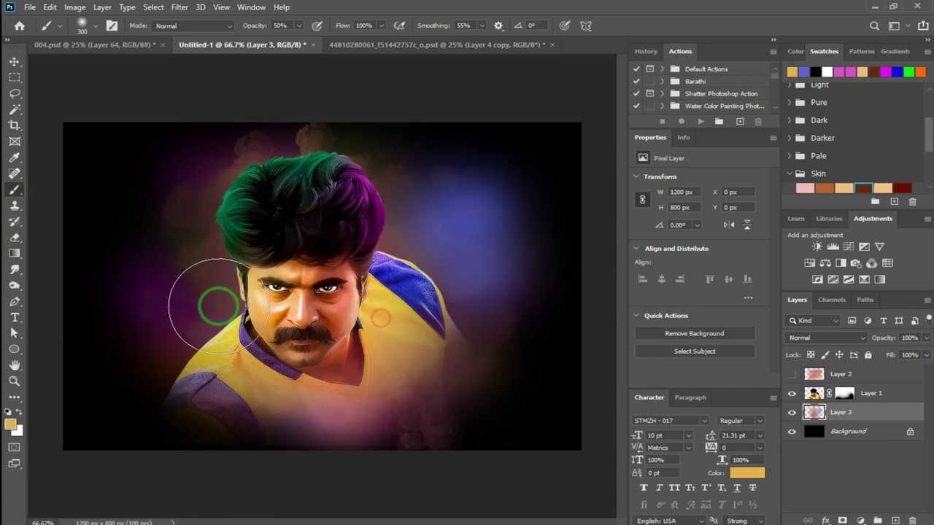
drag(209, 292, 167, 252)
Add green, magenta, yellow-orange and dark blue glows around the figure, sampled from hair and shirt.
alt+click(230, 203)
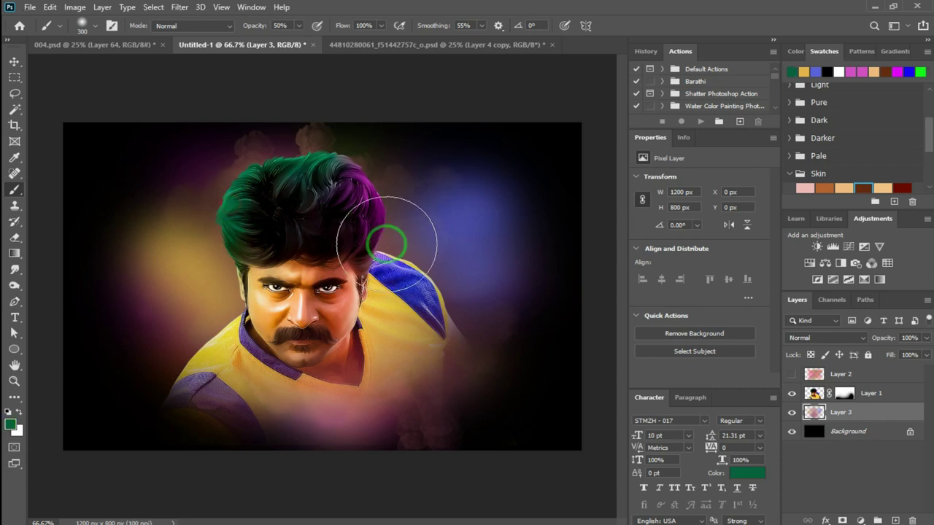
drag(474, 321, 494, 317)
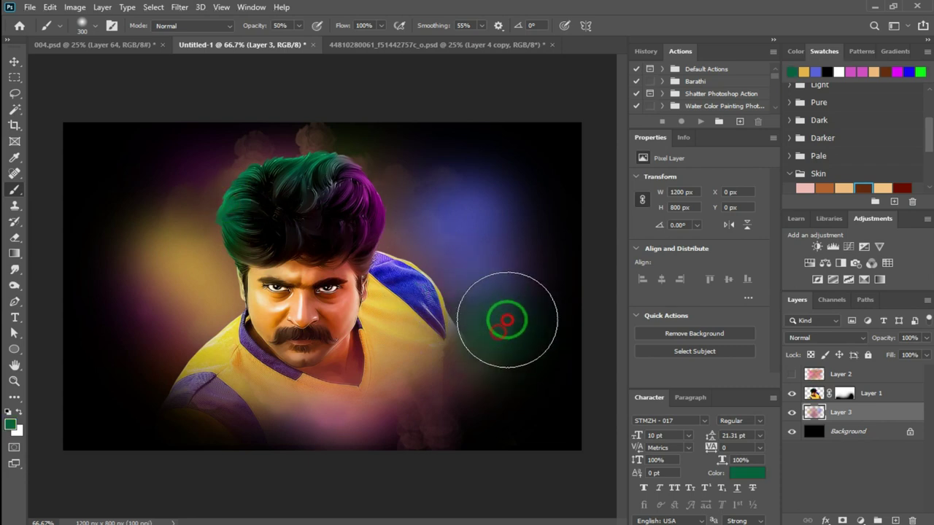
alt+click(372, 179)
drag(202, 198, 119, 371)
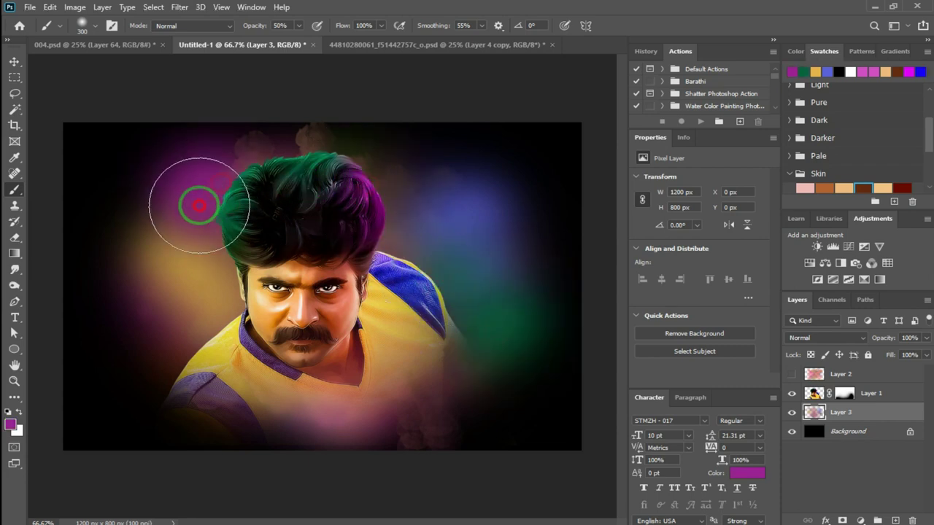
alt+click(279, 365)
drag(409, 211, 350, 167)
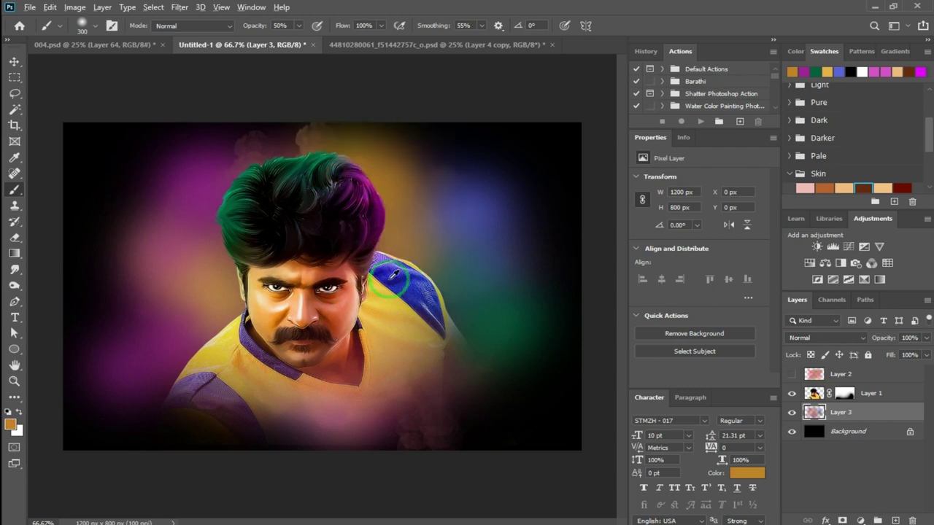
alt+click(392, 273)
drag(167, 292, 146, 358)
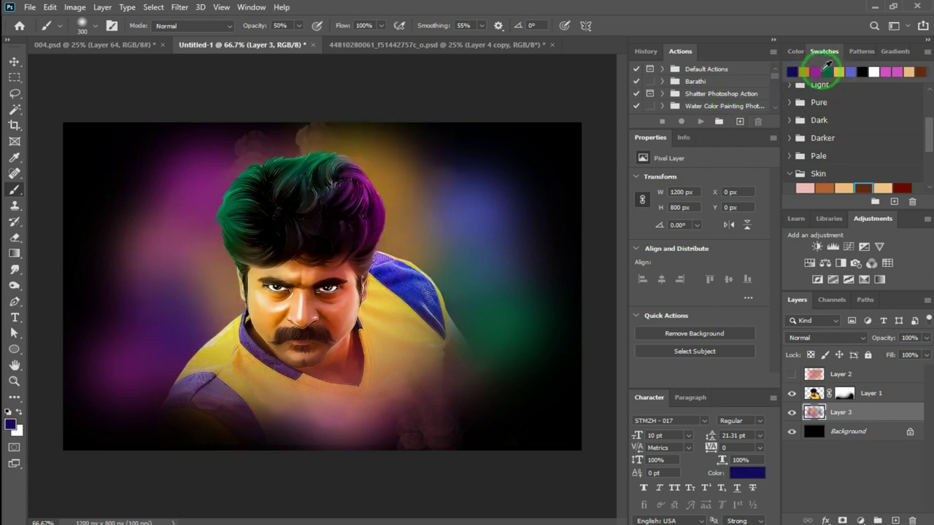
Paint hair-sampled purple over the blue glow right of the head.
click(14, 425)
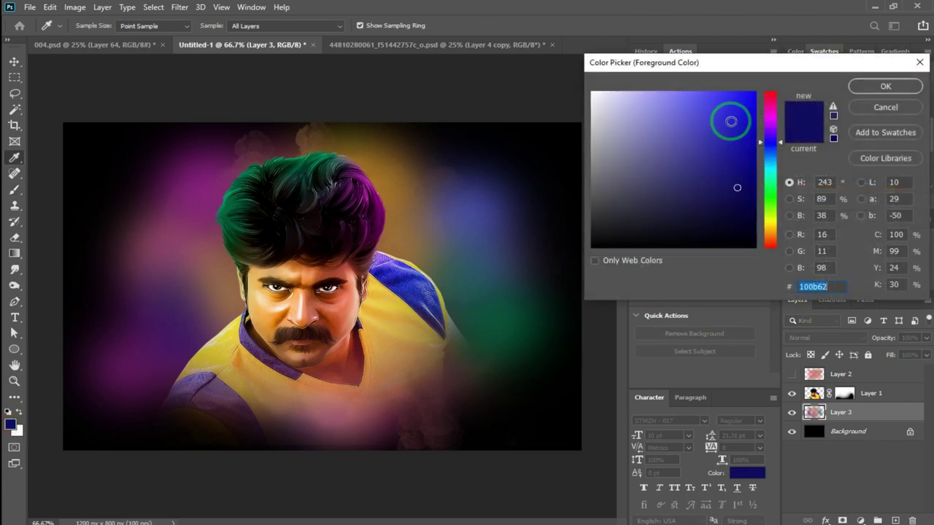
click(884, 108)
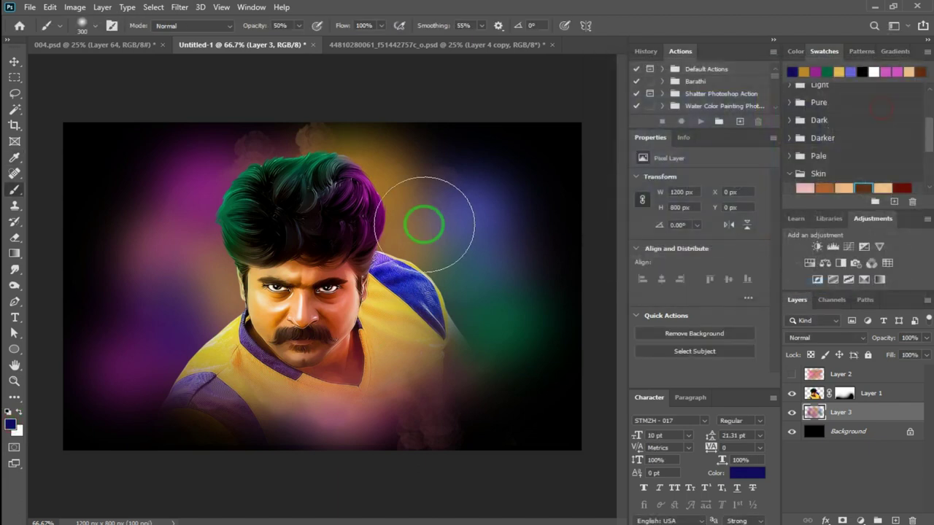
alt+click(380, 203)
drag(421, 198, 423, 183)
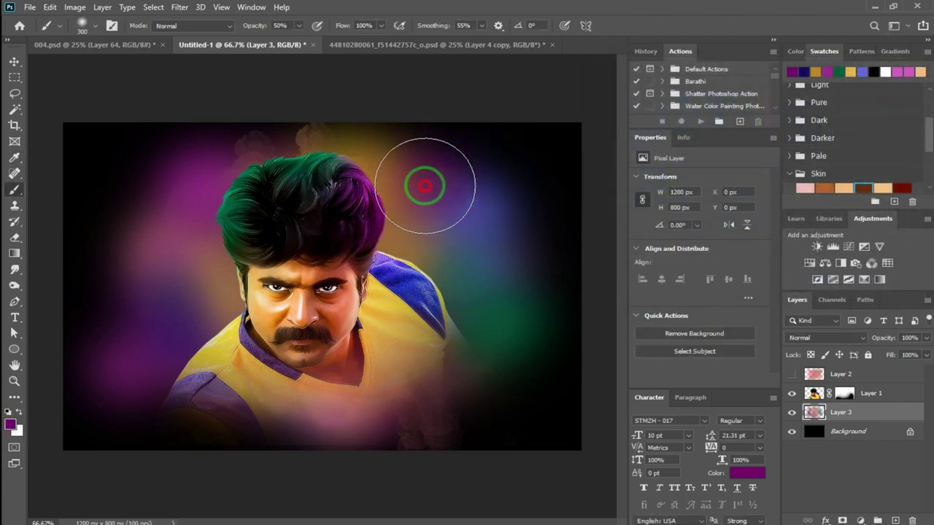
alt+click(365, 214)
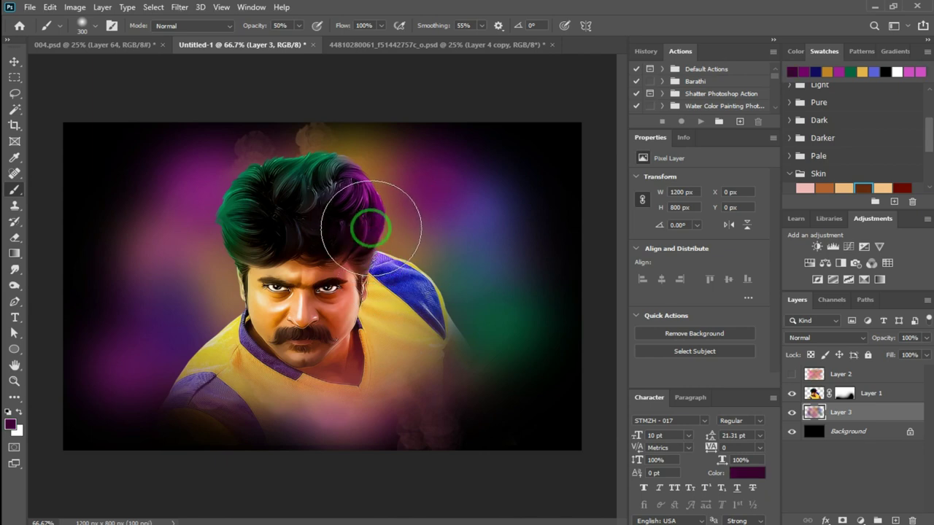
Load the cloud brush preset from the brush list.
right_click(292, 211)
scroll(419, 372, down, 1)
scroll(420, 373, down, 1)
mouse_move(631, 264)
mouse_down()
mouse_move(629, 450)
mouse_move(620, 378)
mouse_move(621, 387)
mouse_up()
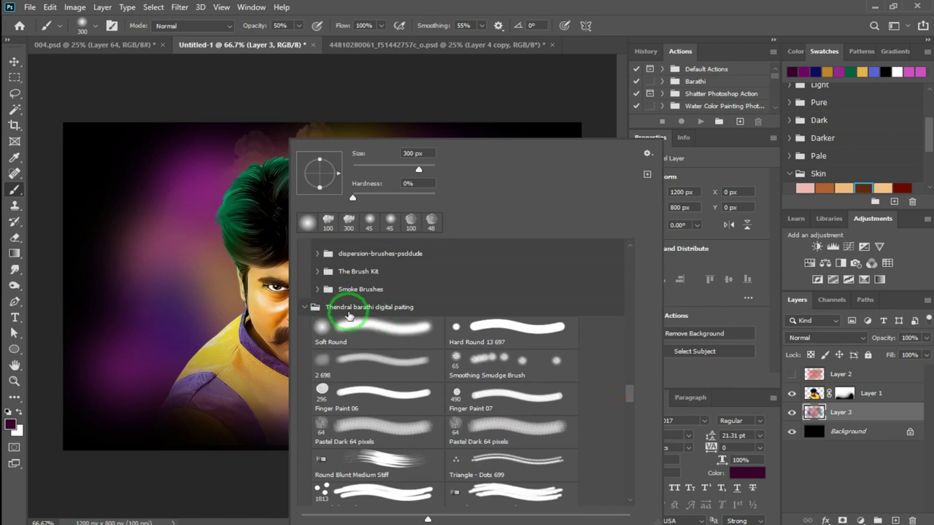
scroll(348, 316, down, 2)
scroll(372, 317, down, 2)
scroll(375, 379, down, 2)
scroll(382, 392, down, 2)
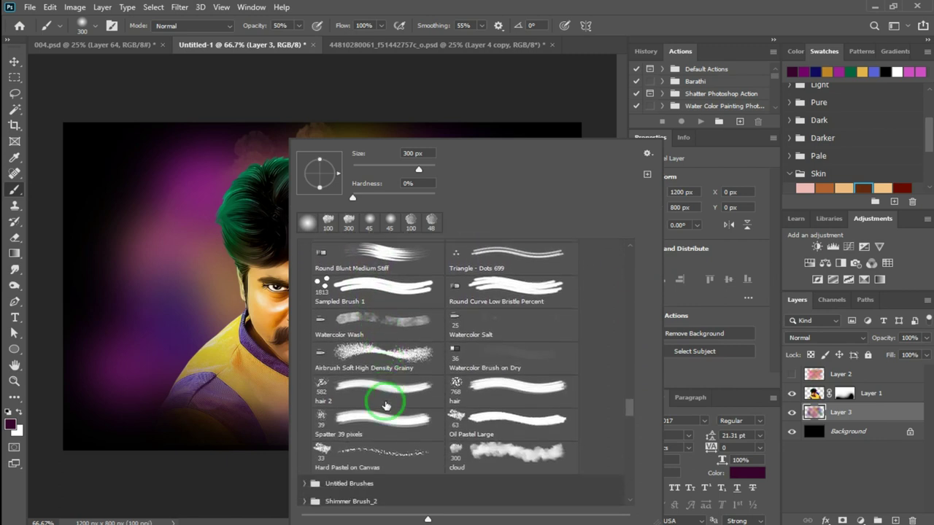
scroll(386, 406, down, 1)
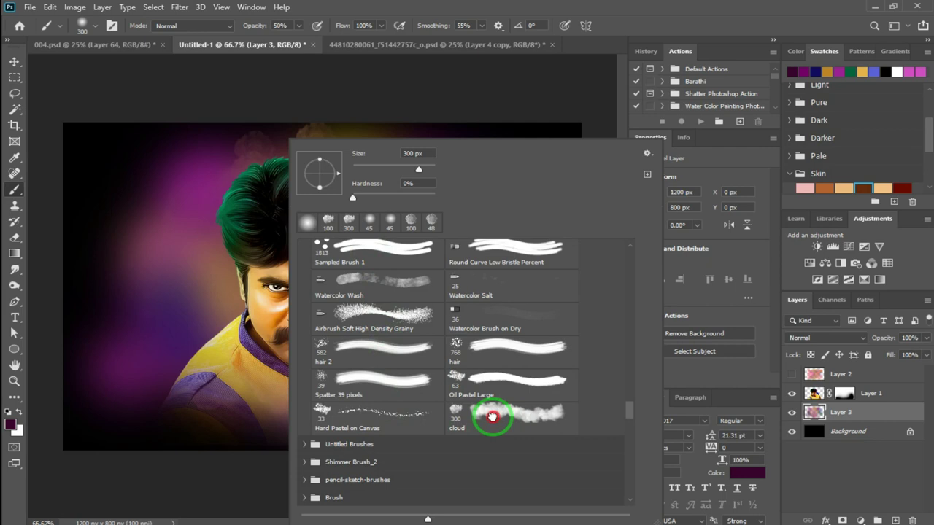
double_click(491, 420)
Dab dark cloud texture around the head and shoulders, reducing the brush to 175 px.
drag(222, 276, 188, 226)
drag(419, 240, 392, 217)
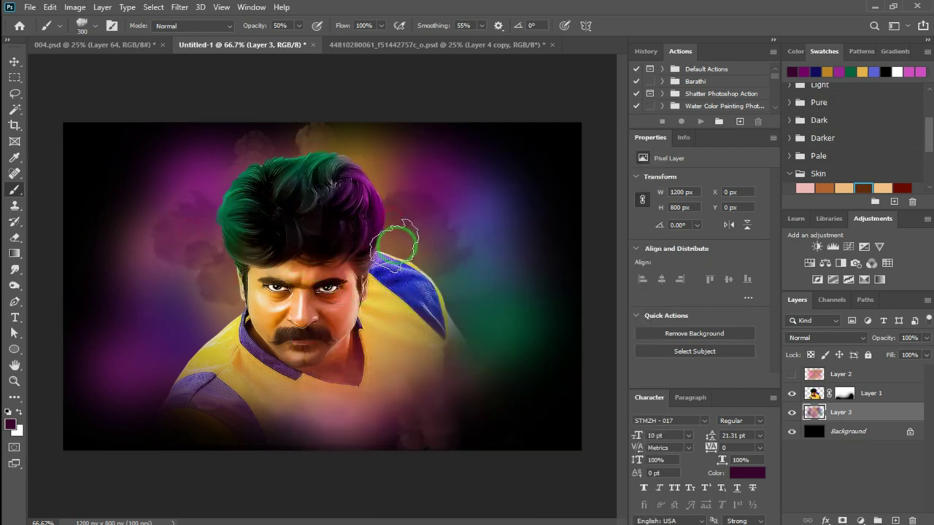
click(449, 348)
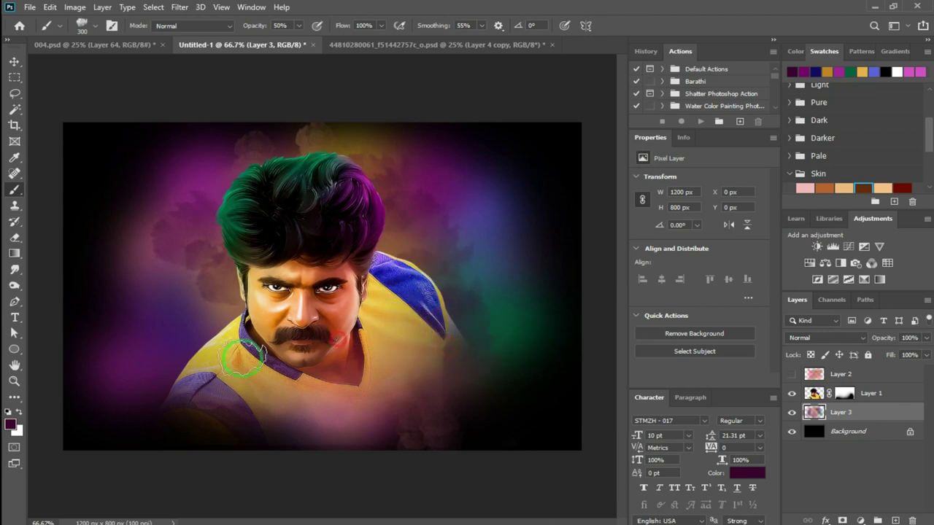
key(bracketleft)
key(bracketleft)
key(bracketleft)
drag(153, 298, 216, 189)
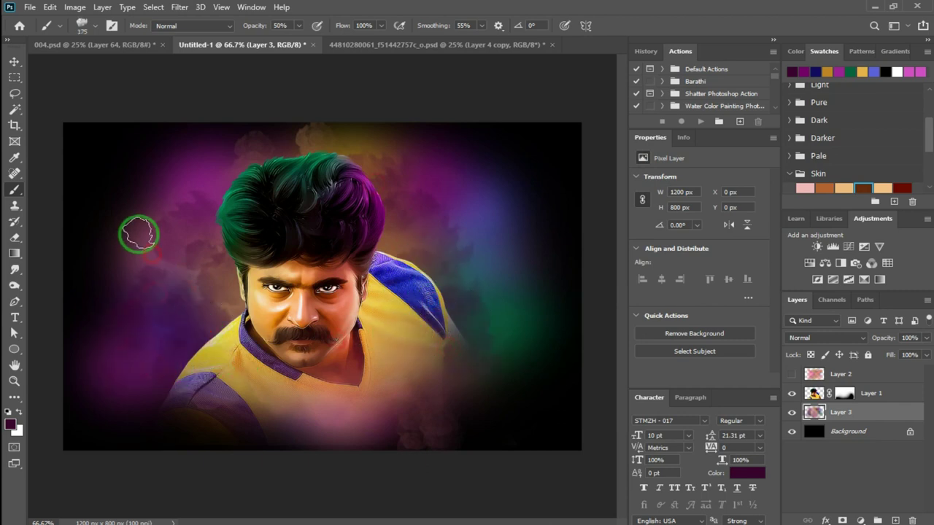
drag(476, 222, 435, 248)
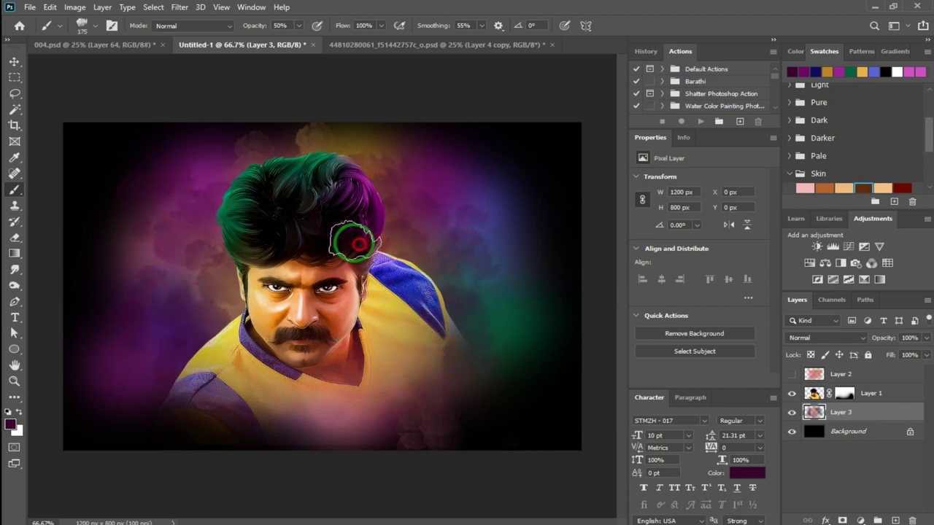
click(314, 155)
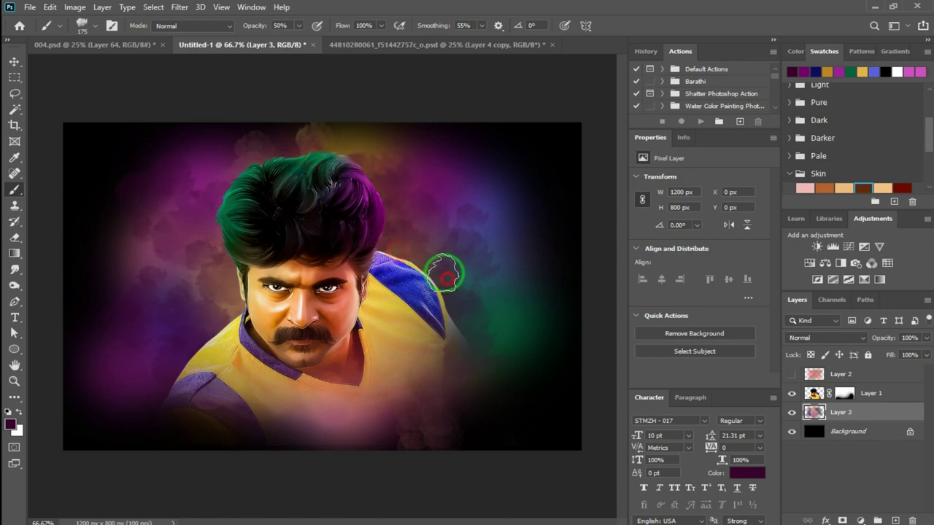
right_click(412, 222)
With the Finger Paint 06 brush, turn the dark blob into smoky purple texture, then shrink it to 125.
scroll(598, 379, up, 5)
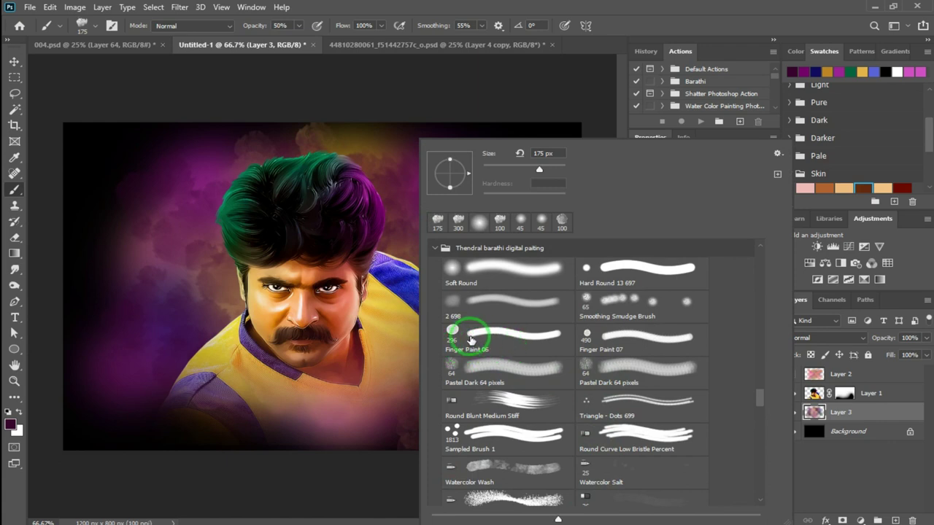
double_click(470, 335)
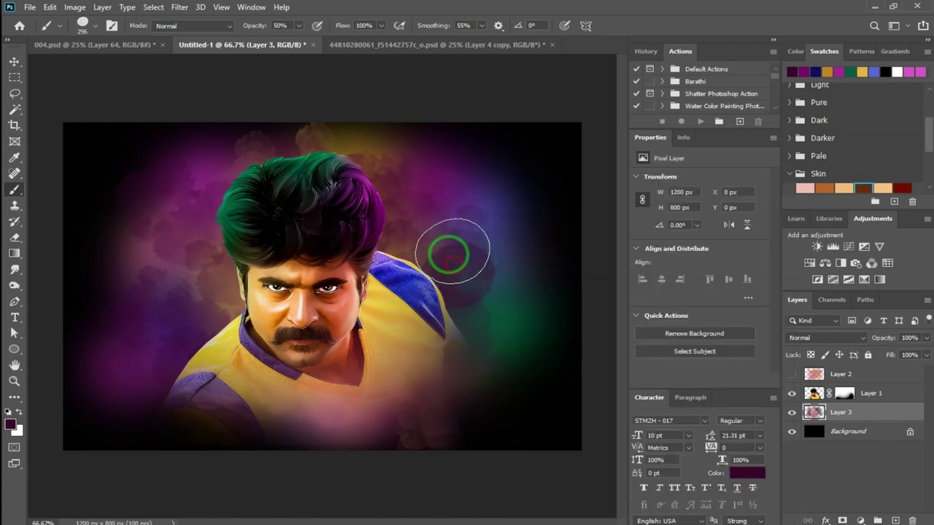
mouse_move(434, 238)
mouse_down()
mouse_move(464, 280)
mouse_move(471, 211)
mouse_move(492, 267)
mouse_move(443, 252)
mouse_move(416, 219)
mouse_move(386, 256)
mouse_move(142, 335)
mouse_move(223, 232)
mouse_move(200, 208)
mouse_move(223, 292)
mouse_up()
key(bracketleft)
key(bracketleft)
key(bracketleft)
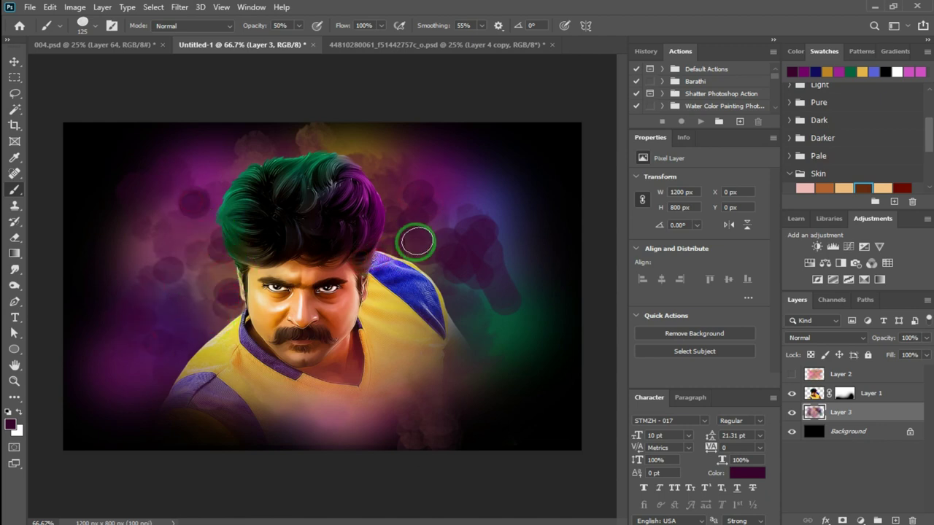
Paint dark purple Watercolor Salt strokes beside the hair and across the background behind the head.
right_click(418, 241)
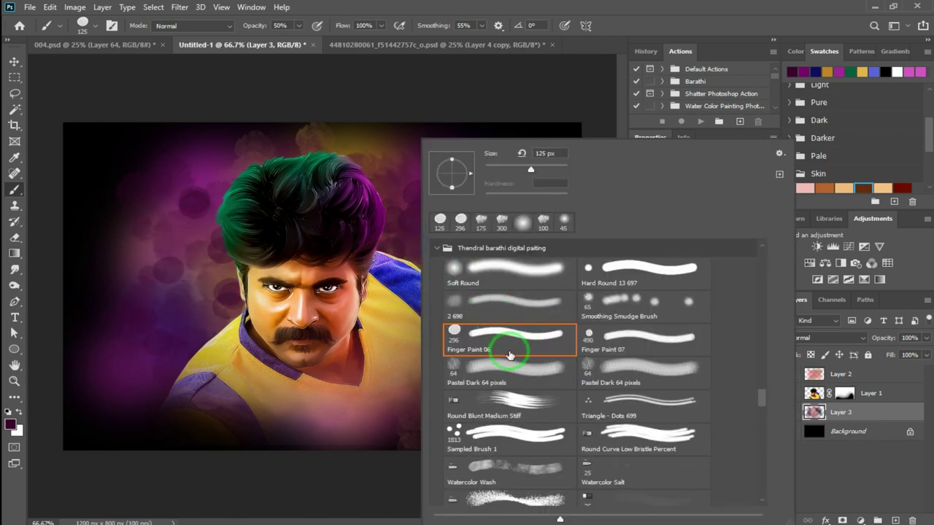
scroll(540, 394, down, 1)
scroll(592, 443, down, 1)
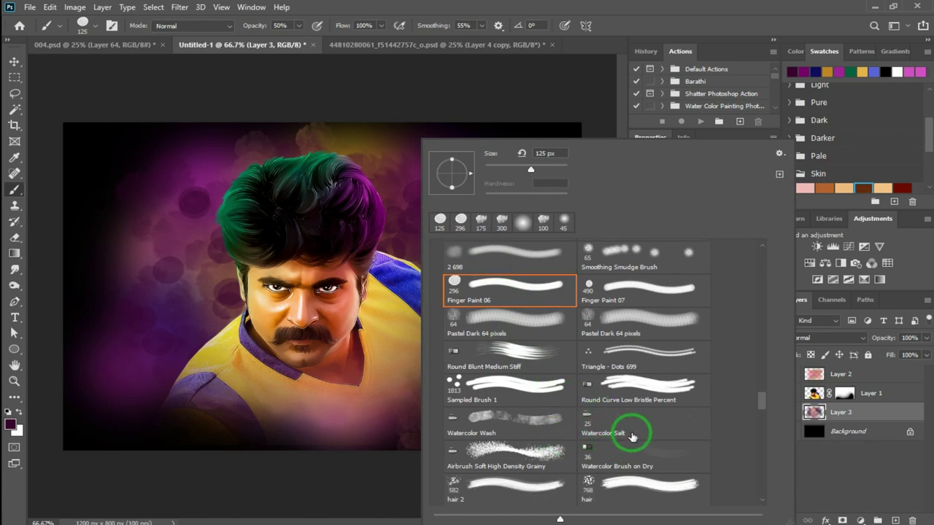
double_click(617, 425)
mouse_move(499, 307)
mouse_down()
mouse_move(509, 265)
mouse_move(484, 207)
mouse_move(432, 187)
mouse_up()
mouse_move(404, 218)
mouse_down()
mouse_move(344, 208)
mouse_move(208, 339)
mouse_up()
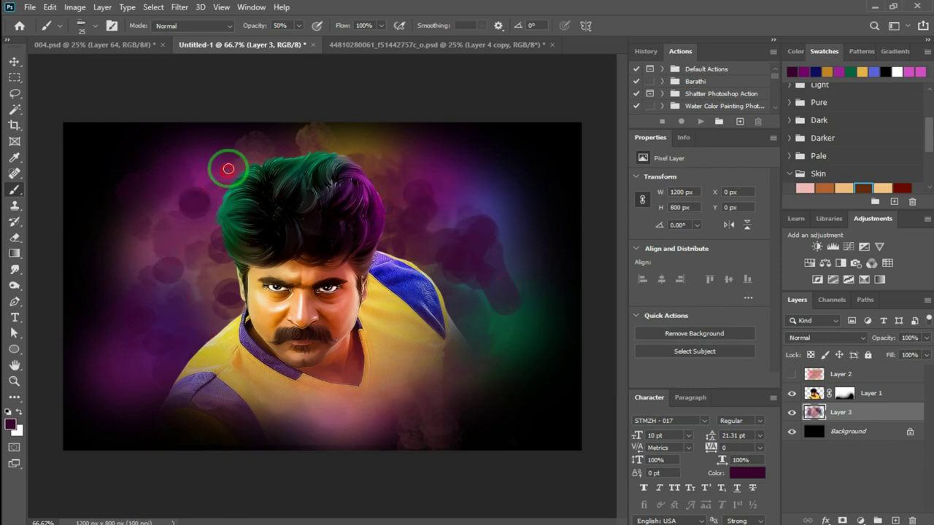
mouse_move(514, 342)
mouse_down()
mouse_move(463, 350)
mouse_move(481, 328)
mouse_move(486, 263)
mouse_move(477, 232)
mouse_move(409, 192)
mouse_move(168, 269)
mouse_move(246, 209)
mouse_move(269, 294)
mouse_up()
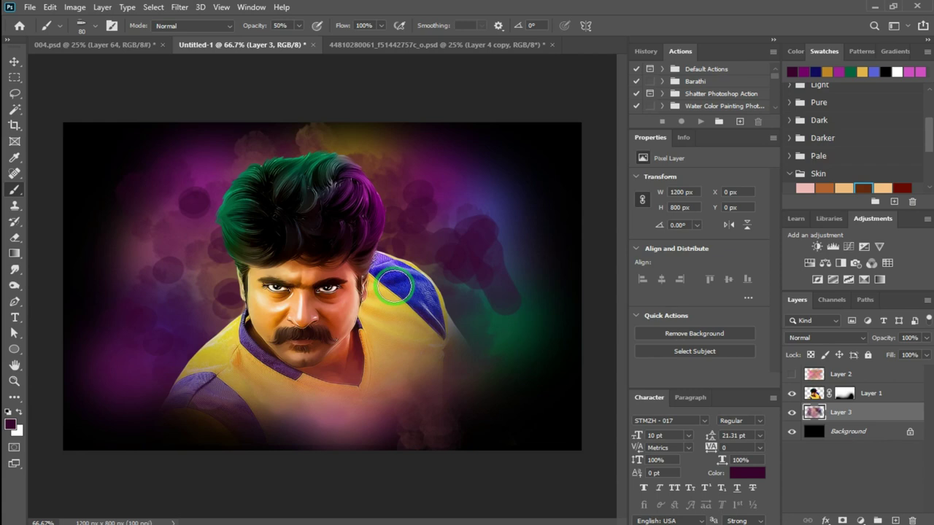
Smudge the purple background glow once, then zoom in on the upper background.
scroll(394, 287, up, 2)
key(r)
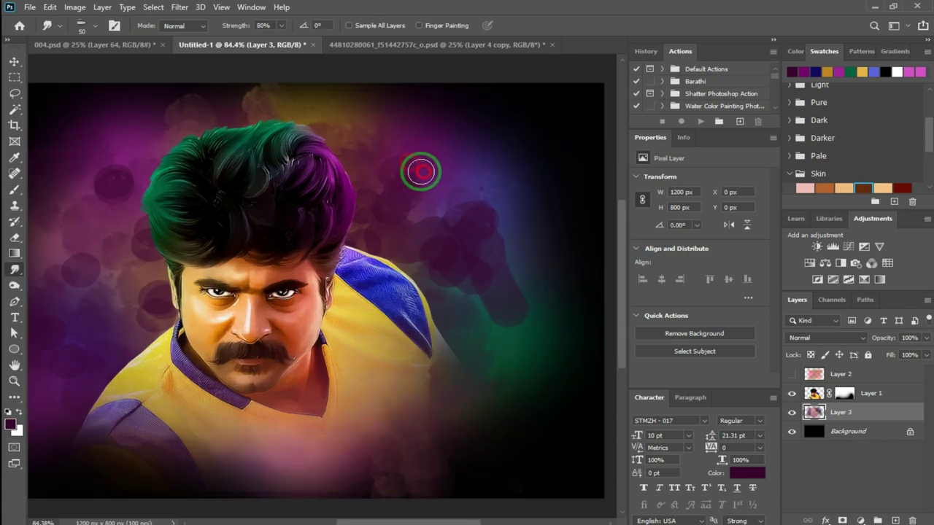
mouse_move(405, 148)
mouse_down()
mouse_move(517, 211)
mouse_move(385, 212)
mouse_move(507, 335)
mouse_up()
key(z)
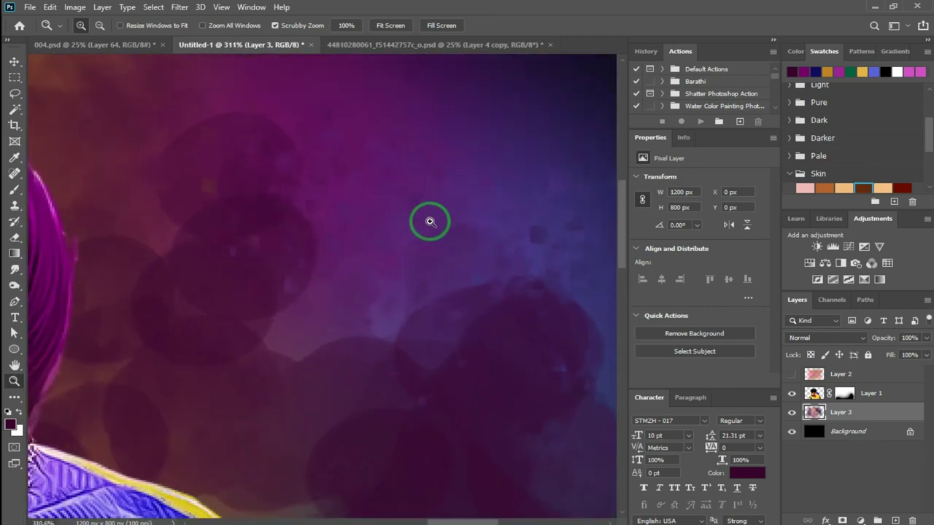
drag(381, 165, 433, 273)
drag(334, 195, 254, 152)
Set the Smudge tool's tip to the Watercolor Salt preset at 25 px.
right_click(317, 156)
click(313, 130)
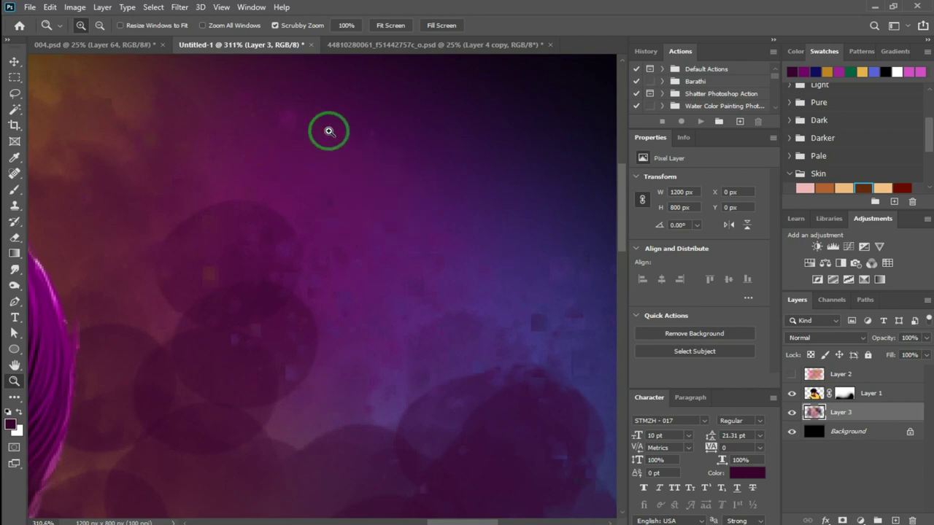
key(r)
right_click(292, 125)
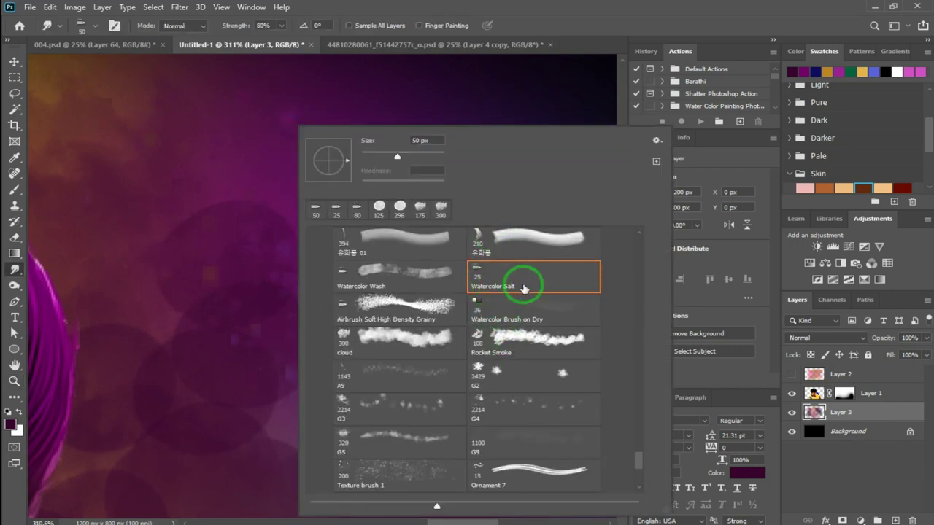
click(515, 273)
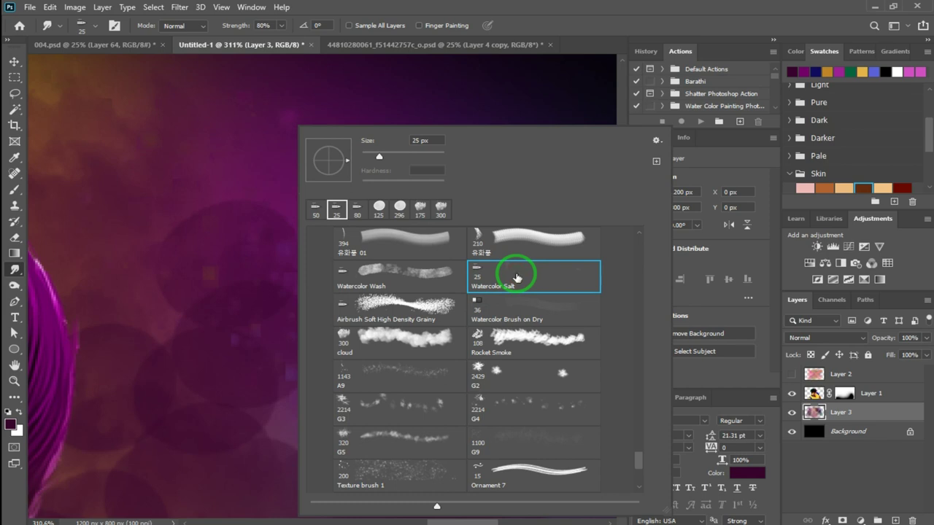
click(516, 276)
Work over the upper background and the dark blob above the hair, then fit the whole image on screen.
mouse_move(475, 202)
mouse_down()
mouse_move(389, 319)
mouse_move(486, 306)
mouse_up()
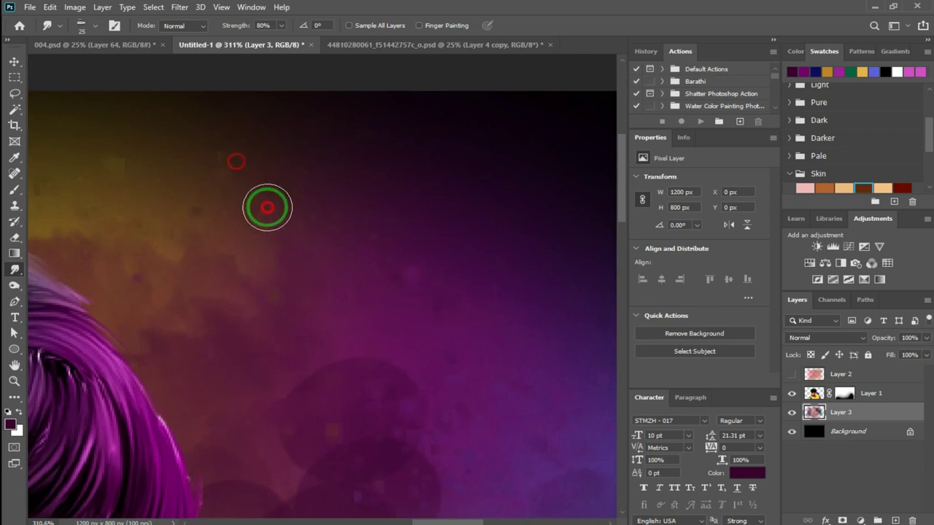
drag(267, 208, 553, 388)
drag(309, 323, 509, 291)
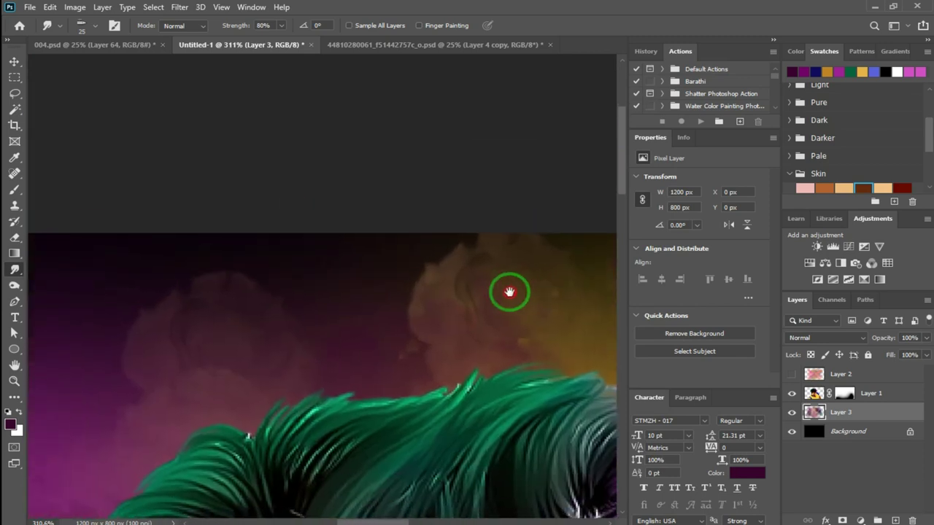
mouse_move(209, 386)
mouse_down()
mouse_move(411, 220)
mouse_move(319, 267)
mouse_move(246, 223)
mouse_move(273, 156)
mouse_move(315, 215)
mouse_up()
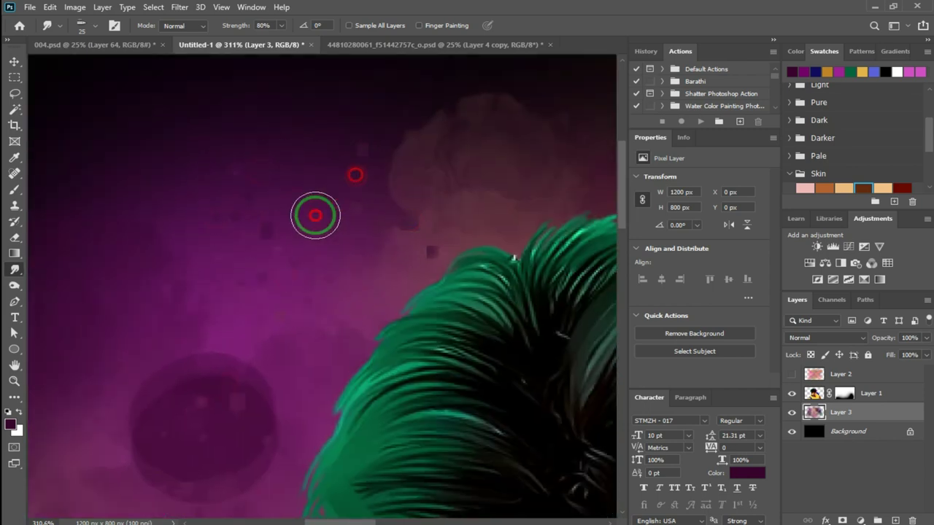
drag(304, 306, 538, 218)
mouse_move(298, 357)
mouse_down()
mouse_move(336, 383)
mouse_move(350, 295)
mouse_up()
key(ctrl+0)
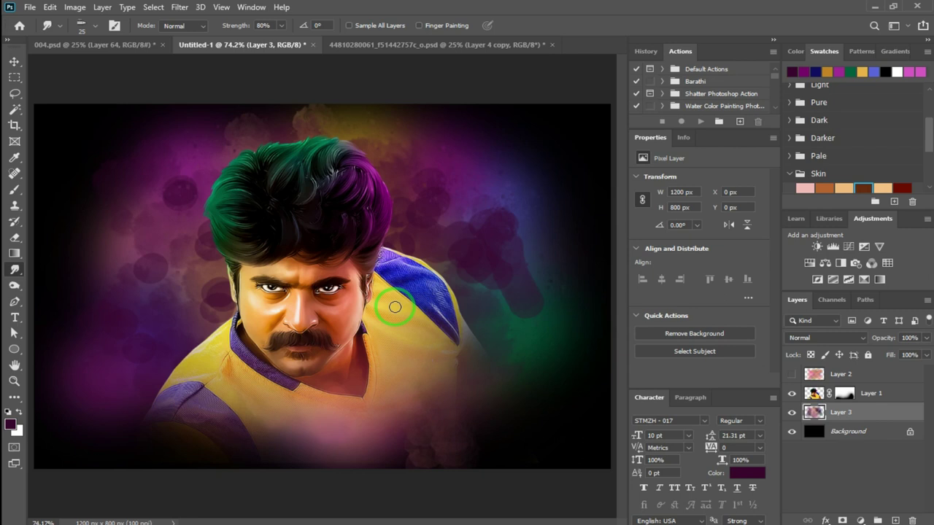
right_click(449, 264)
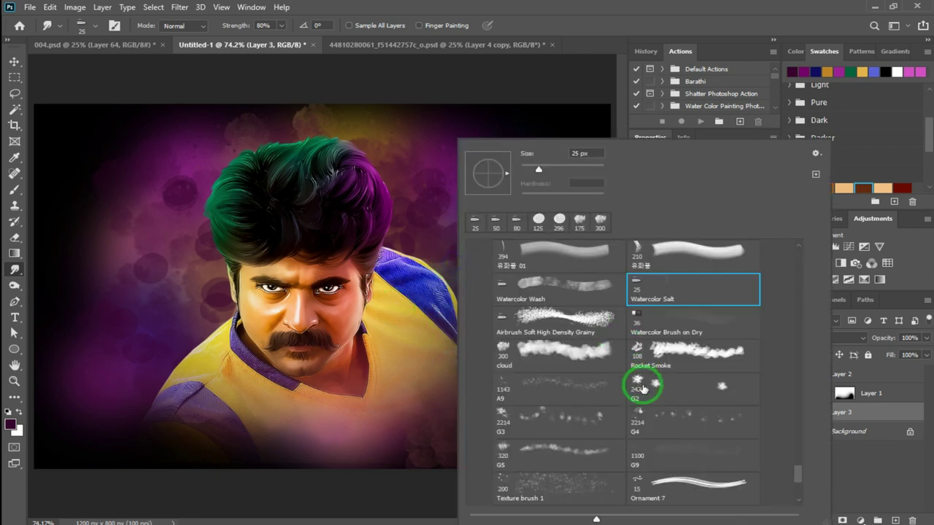
scroll(642, 389, down, 2)
scroll(640, 388, down, 2)
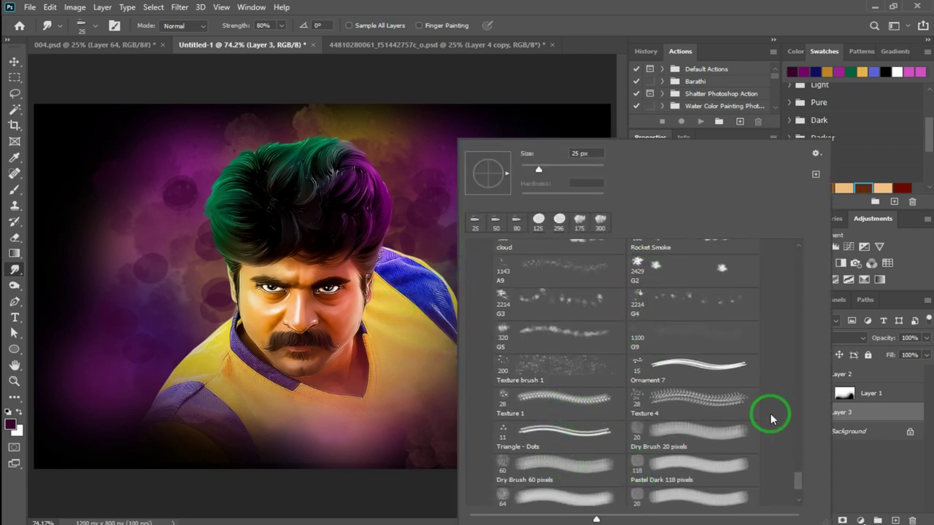
drag(798, 481, 805, 264)
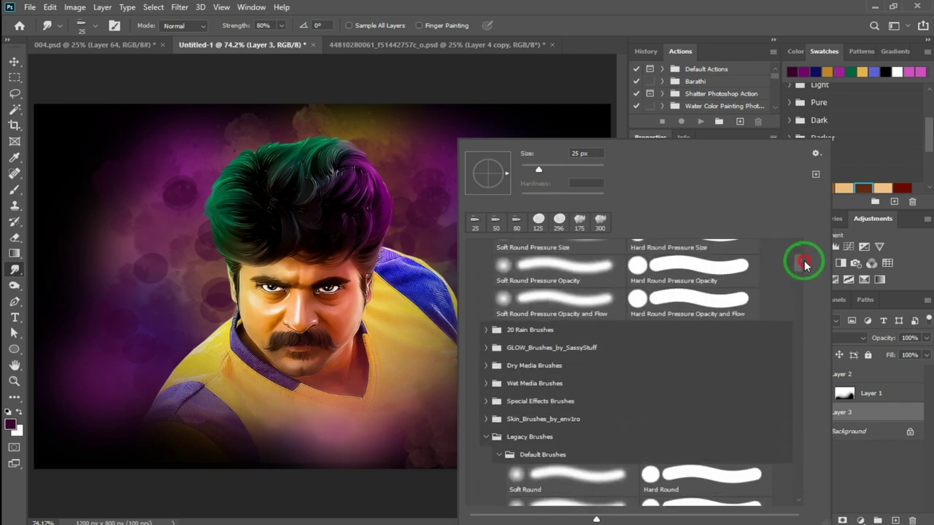
scroll(619, 382, up, 2)
scroll(582, 372, up, 2)
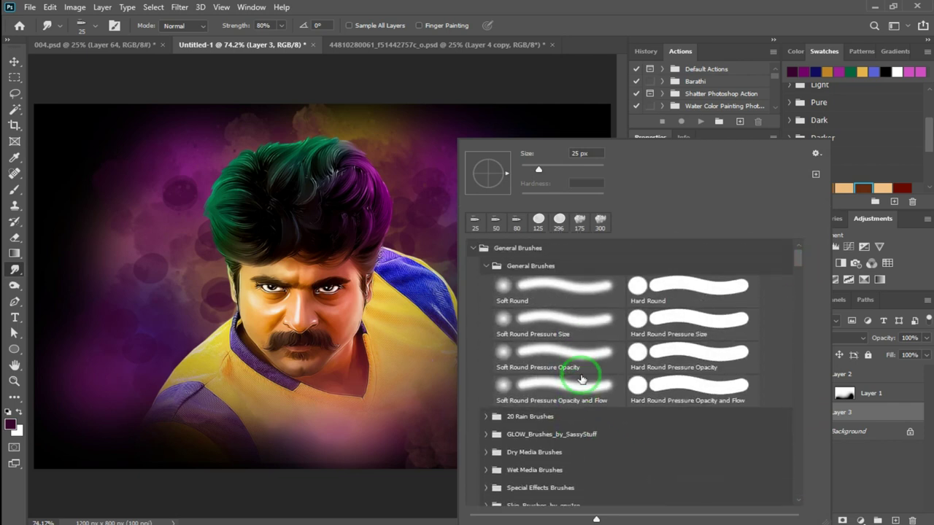
click(486, 266)
scroll(530, 349, down, 1)
scroll(511, 353, down, 2)
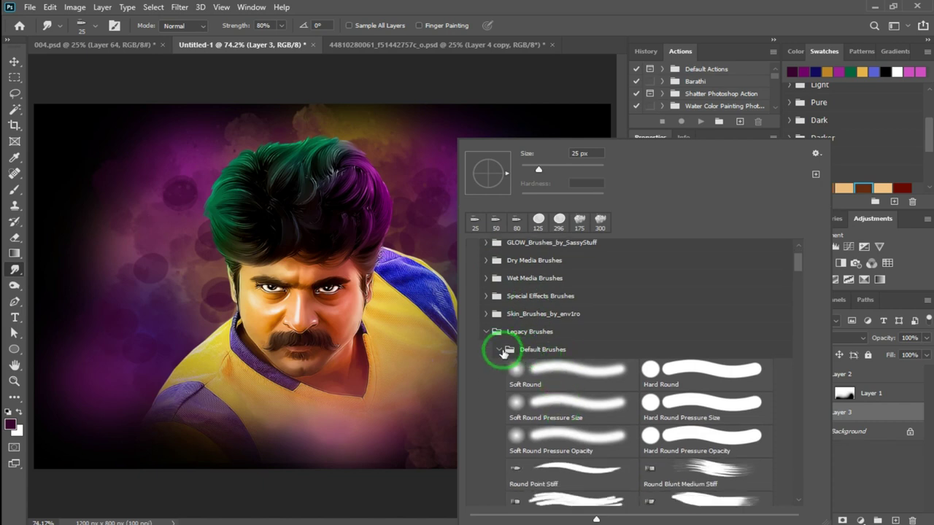
click(501, 351)
scroll(551, 376, down, 1)
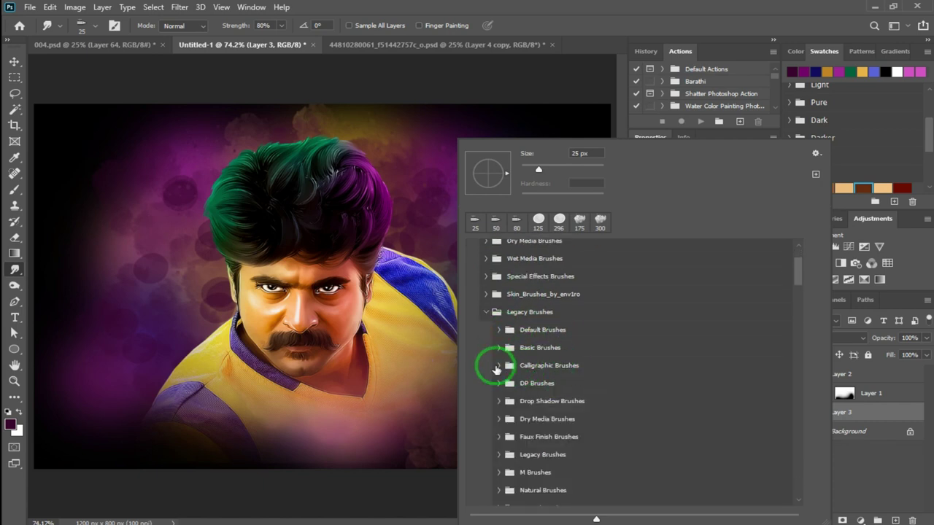
click(497, 367)
click(497, 367)
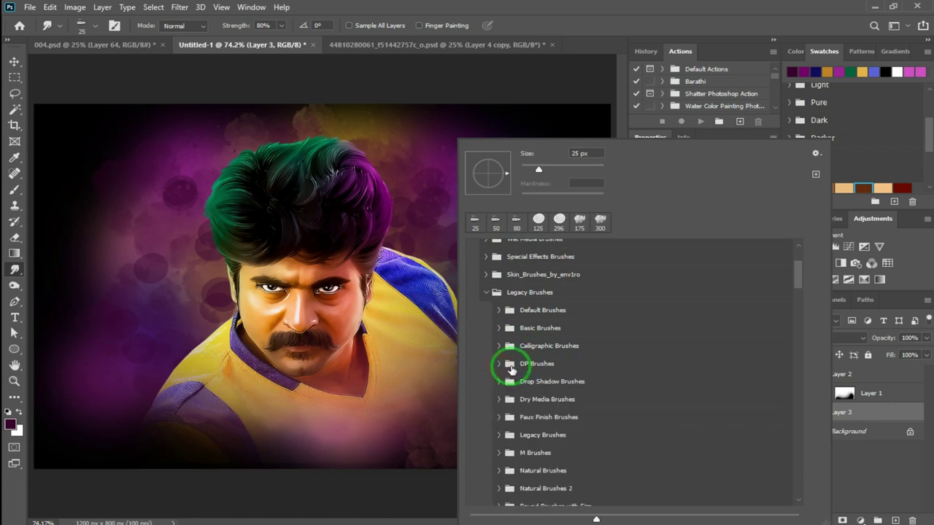
scroll(511, 380, down, 1)
scroll(554, 416, down, 1)
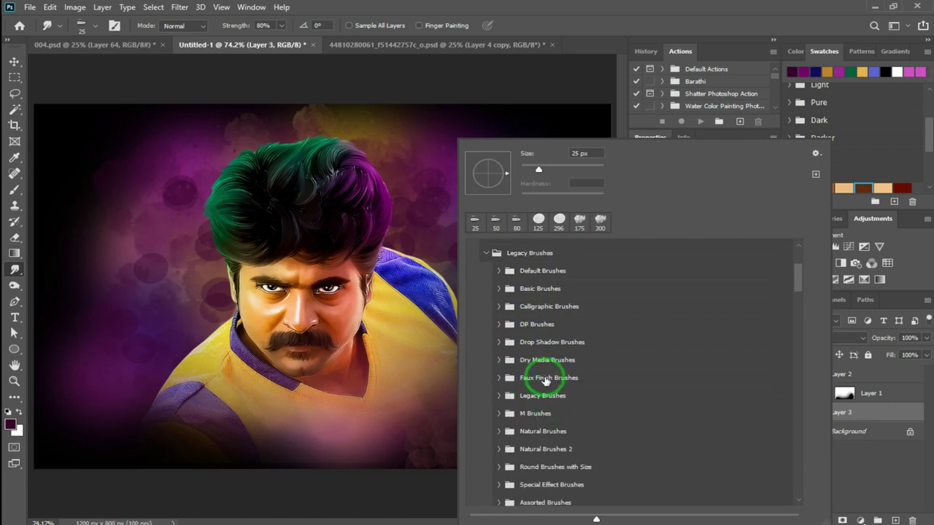
click(499, 396)
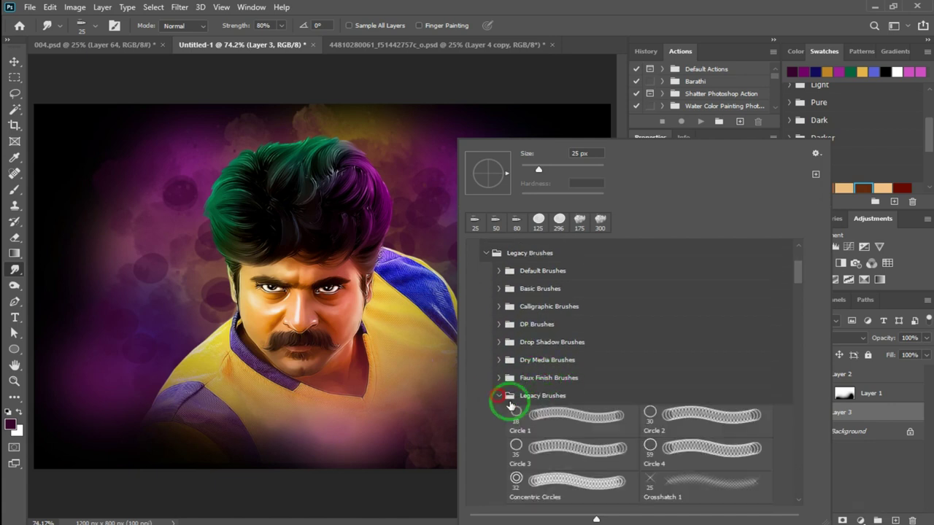
scroll(590, 340, down, 1)
scroll(588, 392, down, 1)
scroll(578, 394, down, 3)
scroll(580, 395, down, 2)
scroll(588, 398, down, 2)
scroll(589, 398, down, 2)
scroll(589, 405, down, 1)
scroll(589, 405, down, 2)
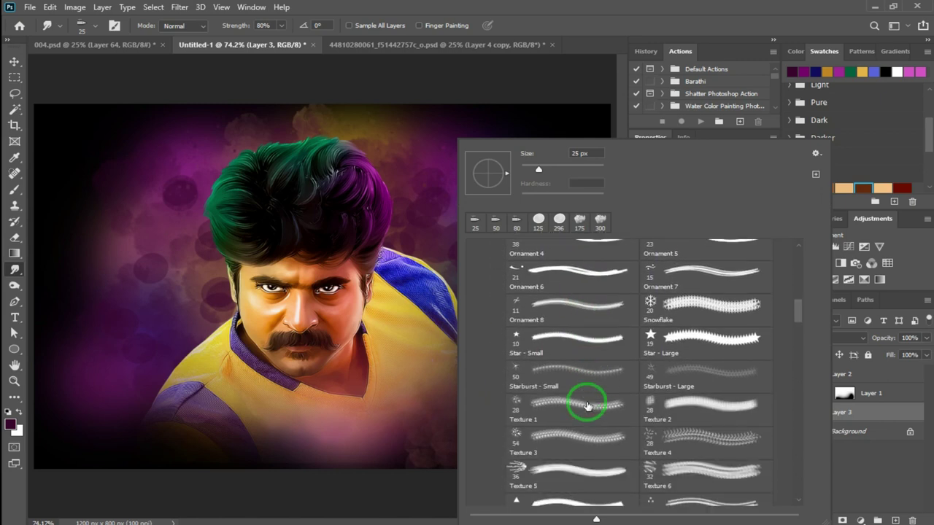
scroll(586, 396, down, 1)
scroll(590, 402, down, 3)
scroll(588, 396, down, 2)
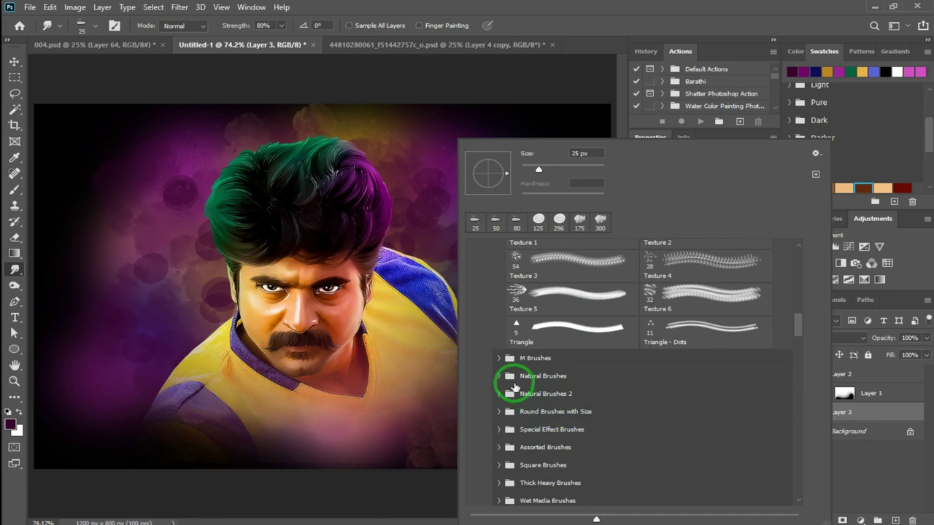
scroll(586, 422, down, 1)
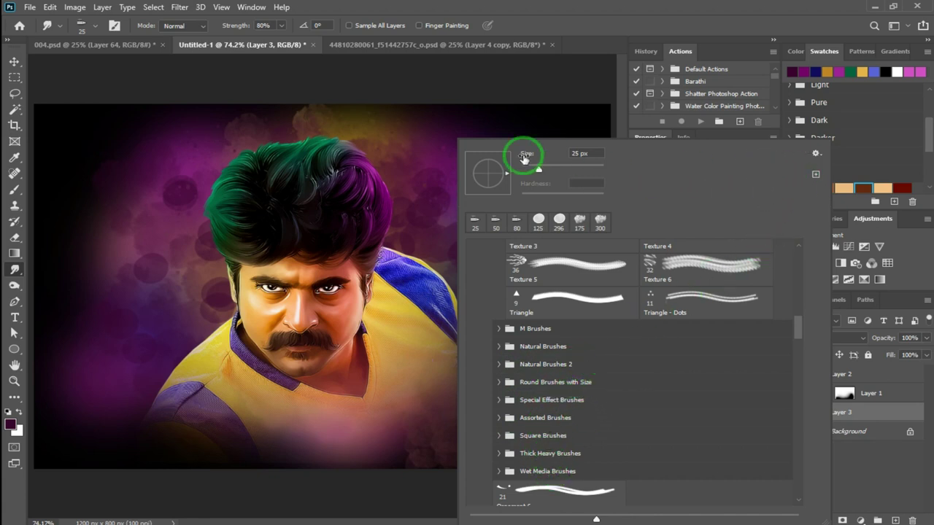
click(397, 170)
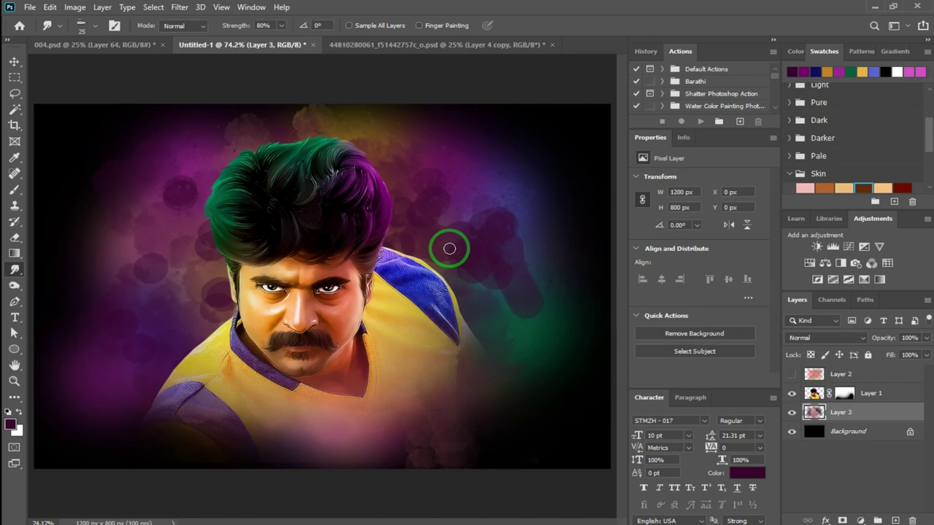